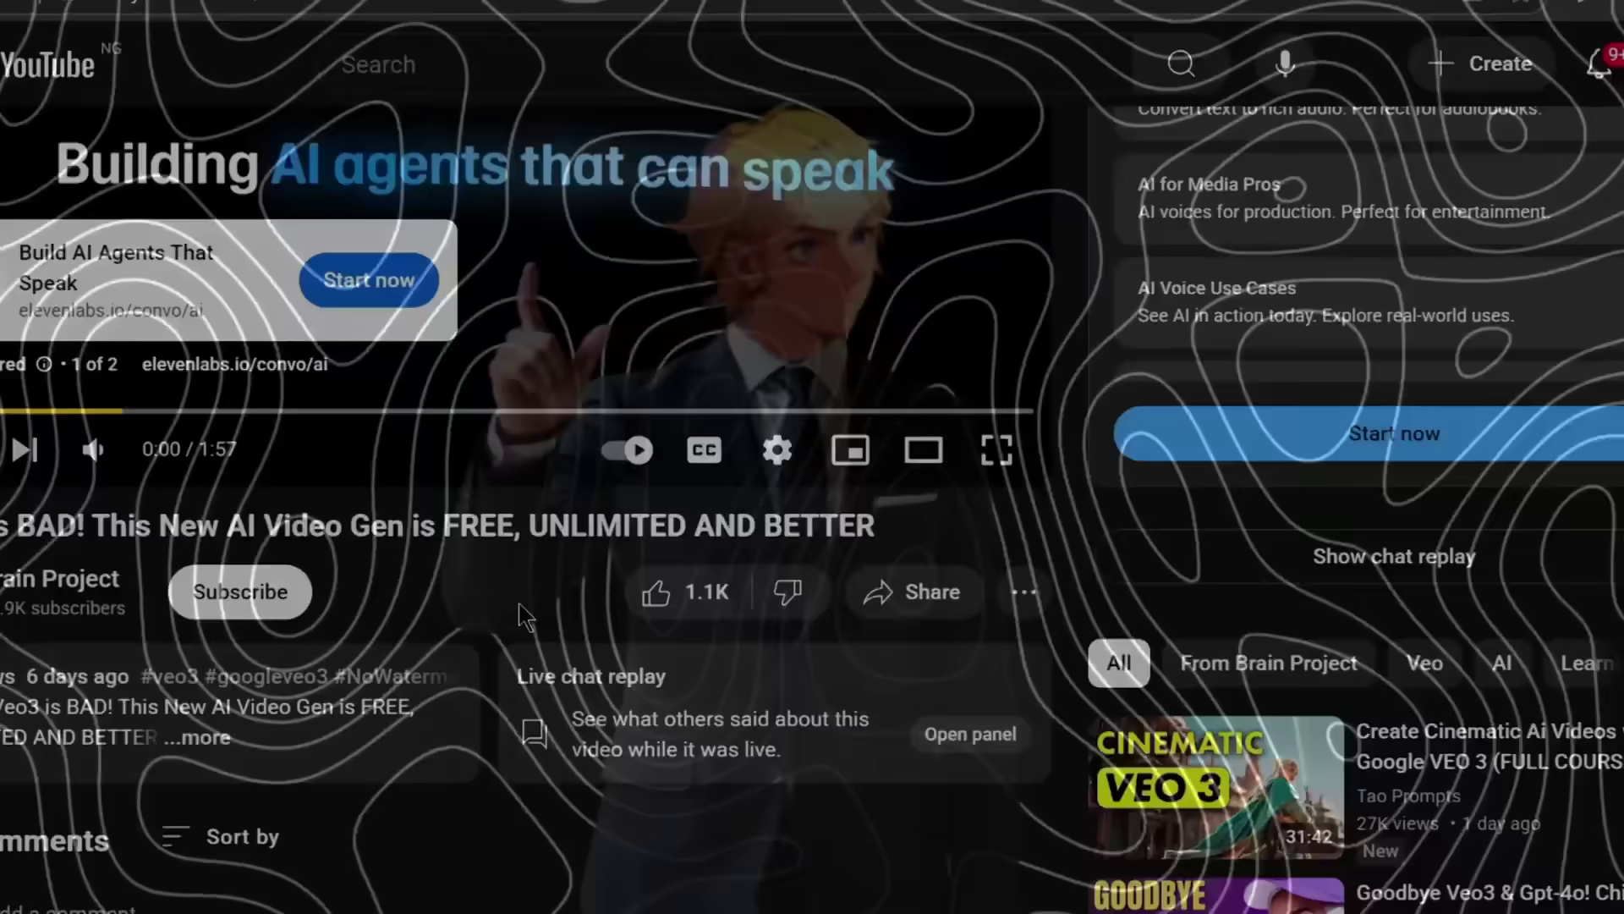
Subscribe to the Brain Project channel with all notifications turned on.
{"action": "left_click", "coordinate": [197, 596]}
{"action": "left_click", "coordinate": [196, 596]}
{"action": "left_click", "coordinate": [239, 647]}
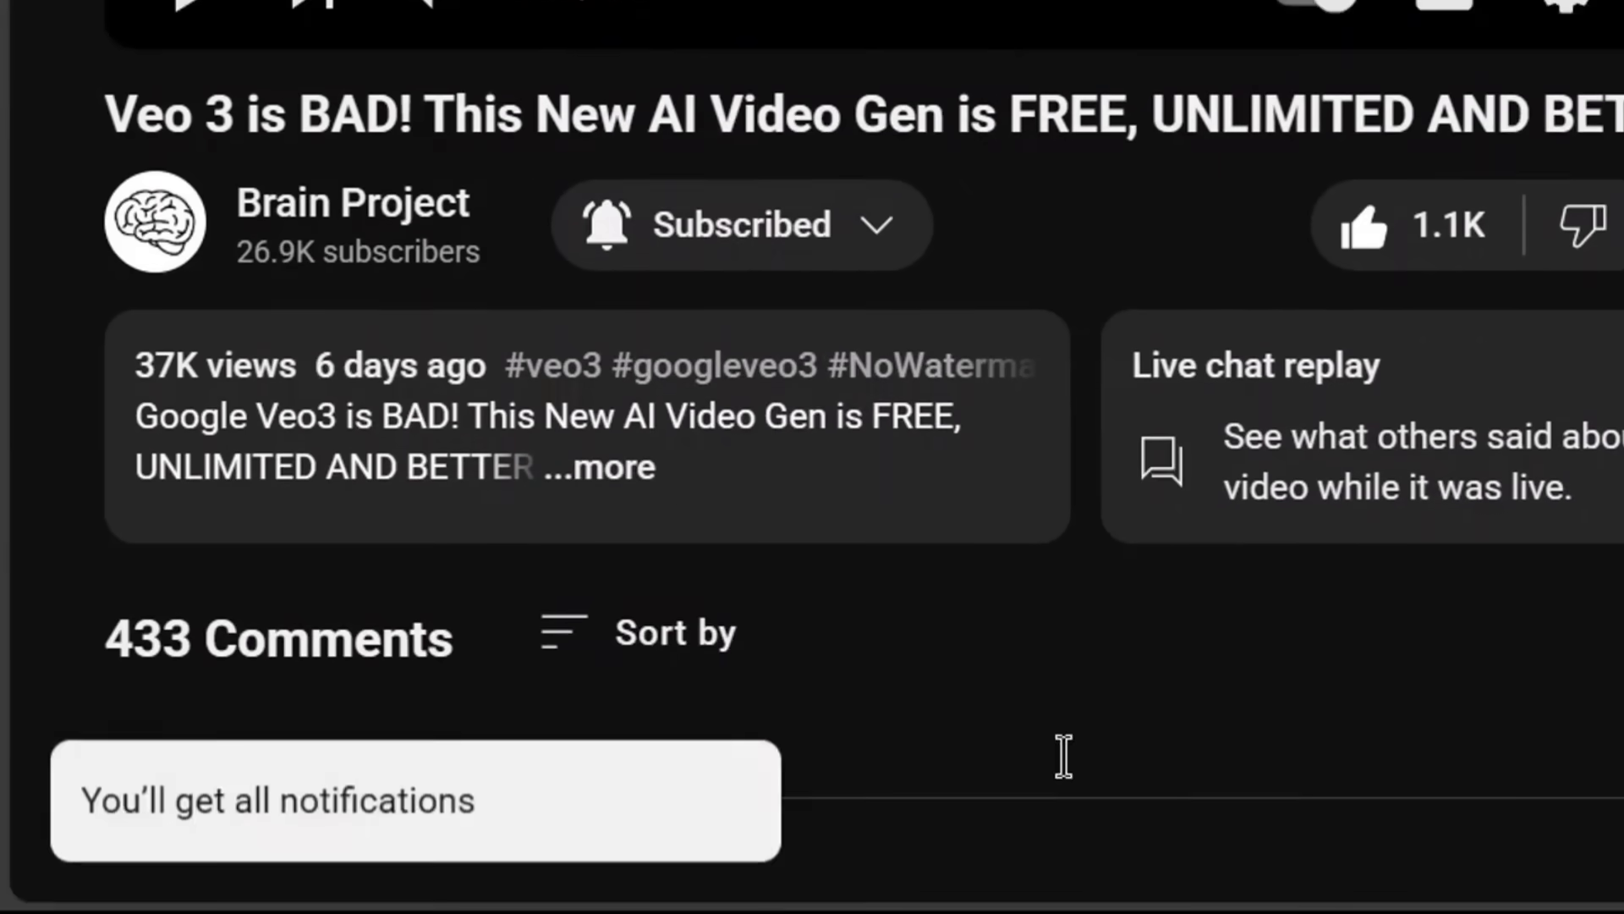
Post the comment "I want the full document" on the video.
{"action": "left_click", "coordinate": [1063, 756]}
{"action": "type", "text": "I want the full document"}
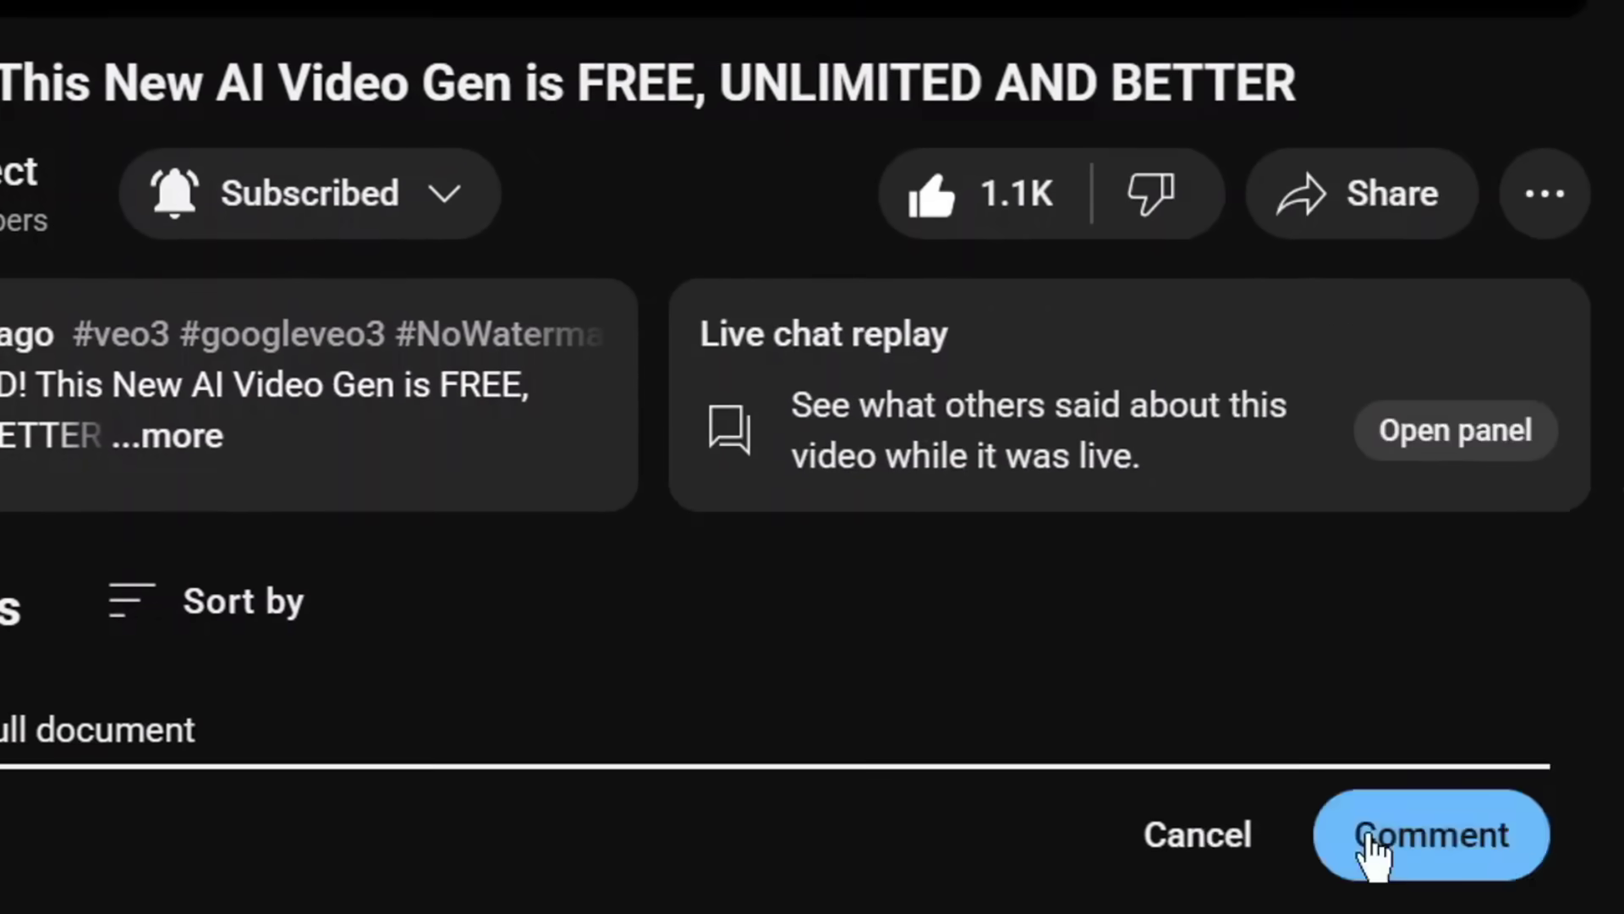
{"action": "left_click", "coordinate": [1366, 831]}
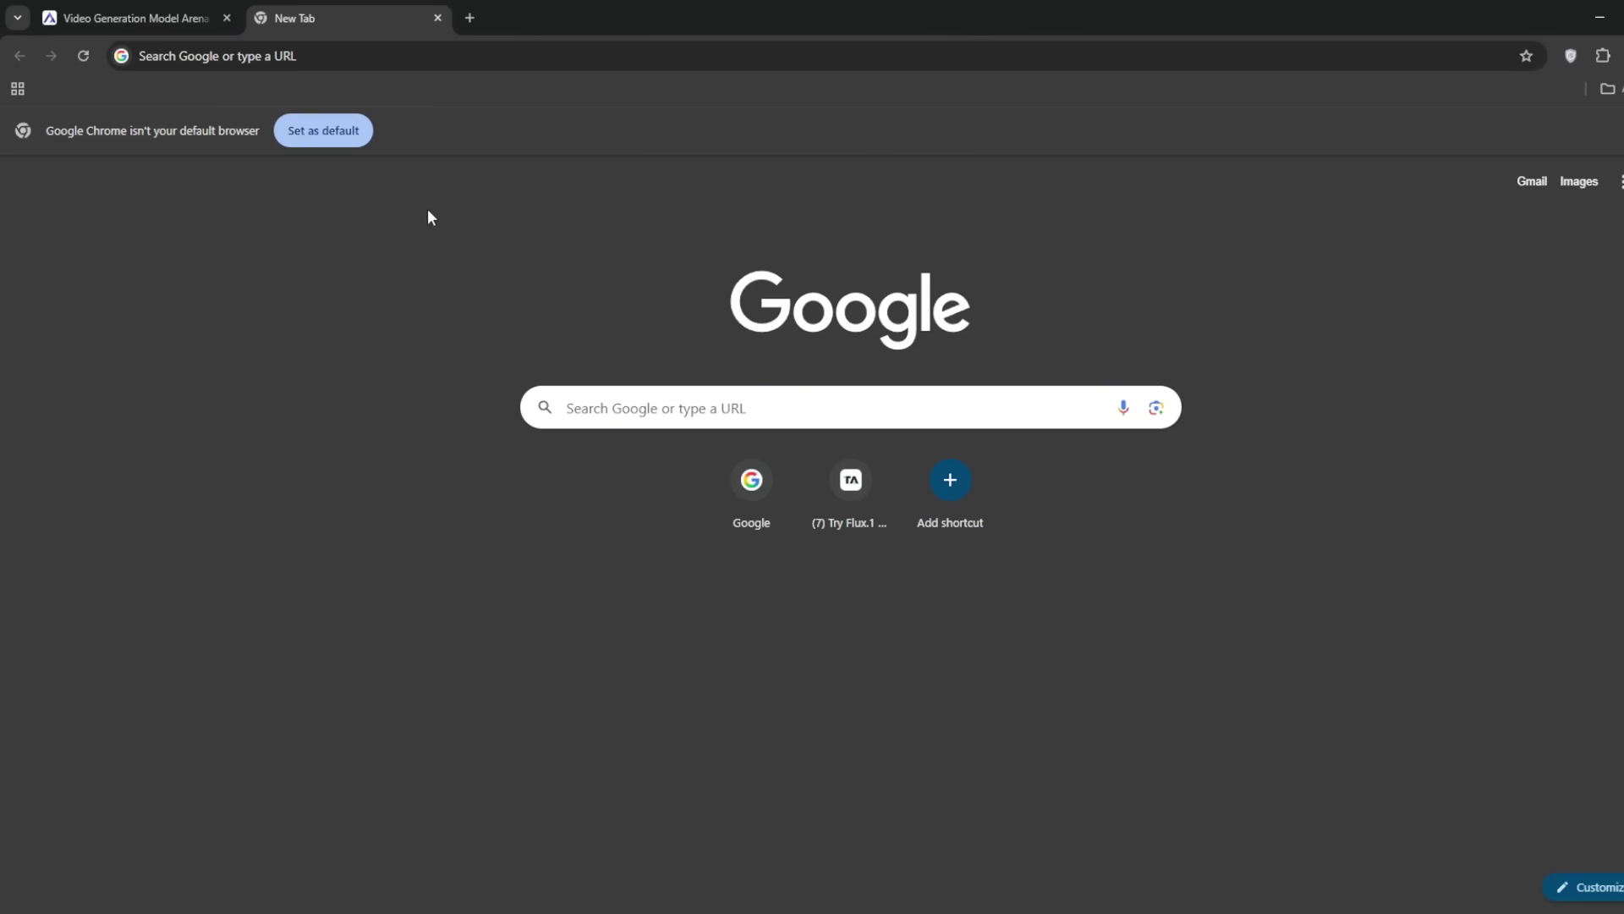
Search Google for 'artificial analysis seedance' and open the Video Arena Leaderboard.
{"action": "left_click", "coordinate": [394, 66]}
{"action": "type", "text": "an"}
{"action": "key", "text": "BackSpace"}
{"action": "type", "text": "r"}
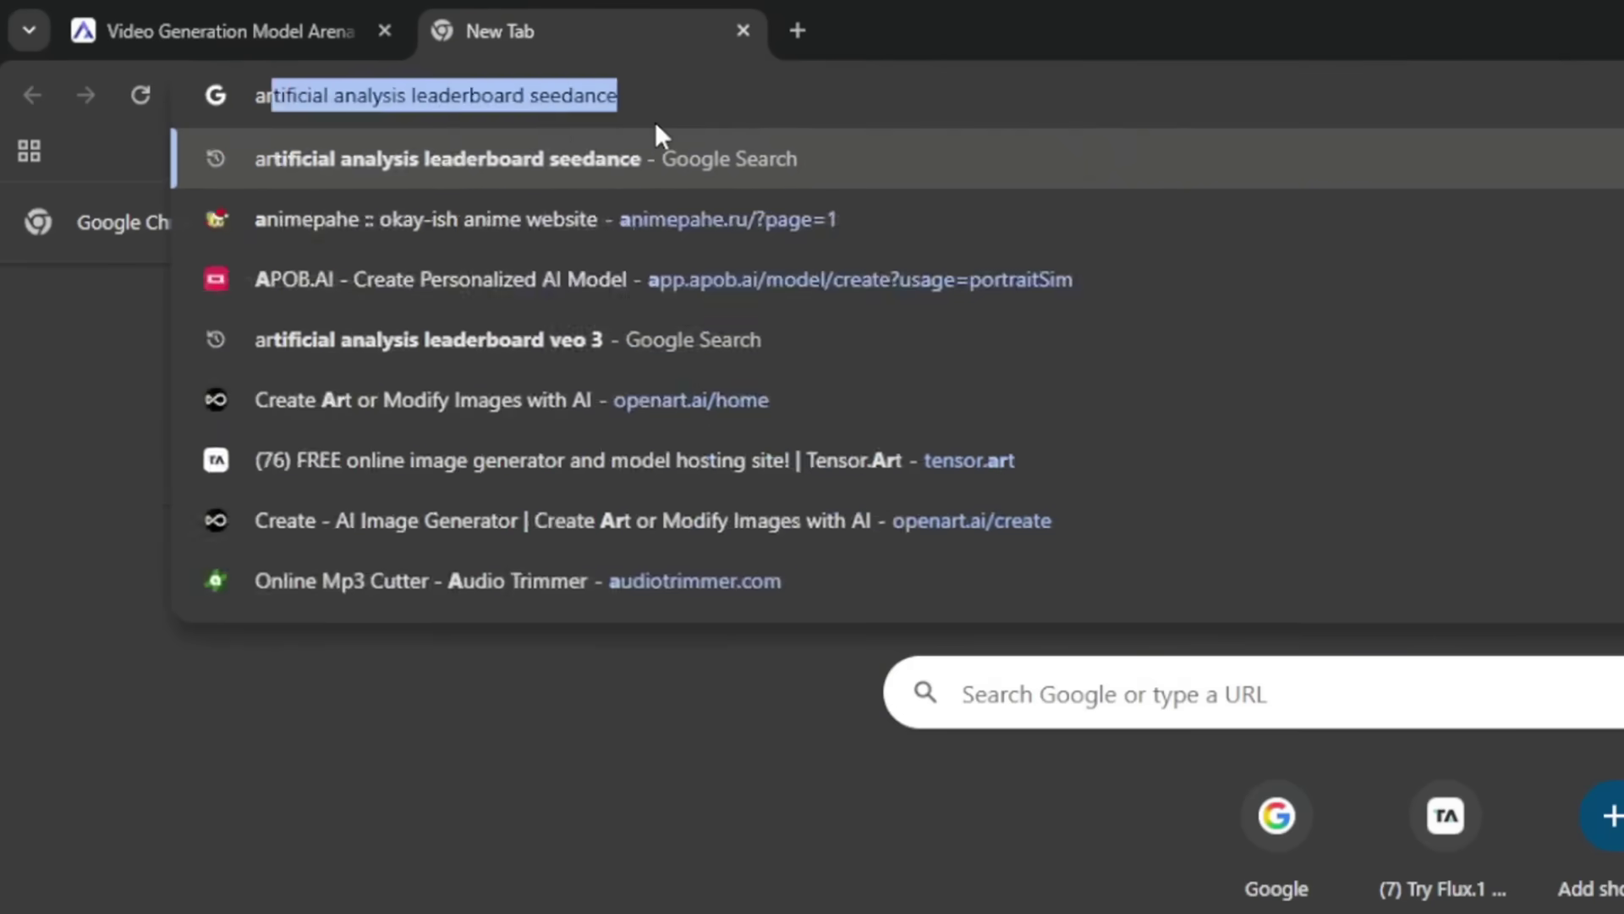
{"action": "type", "text": "tifcifial analysis seedance"}
{"action": "key", "text": "Return"}
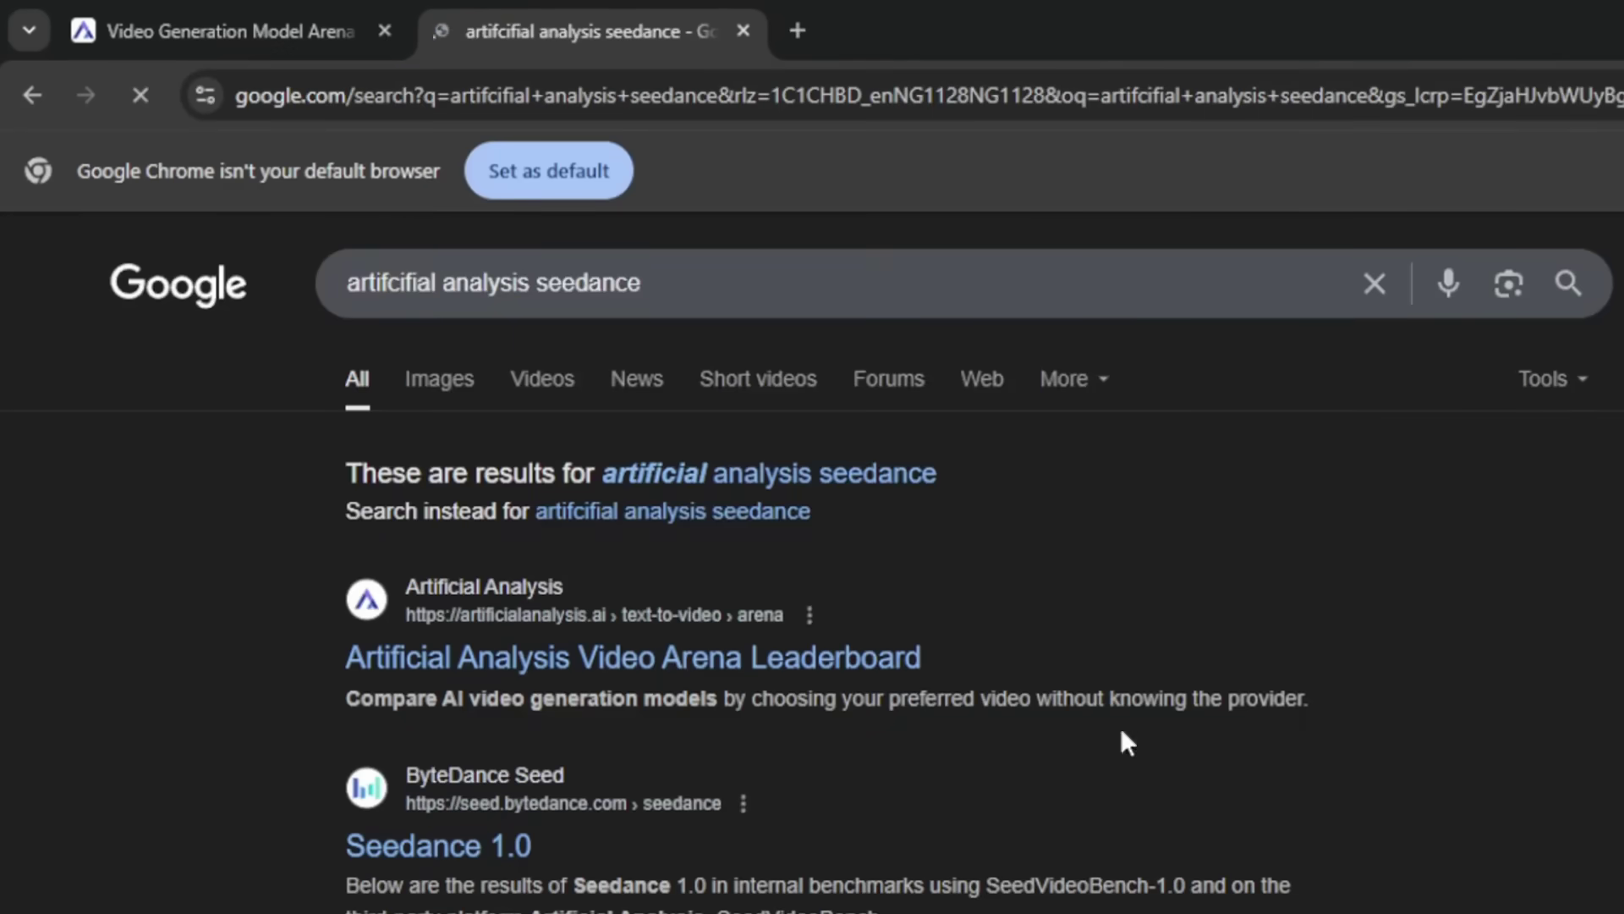
{"action": "left_click", "coordinate": [497, 659]}
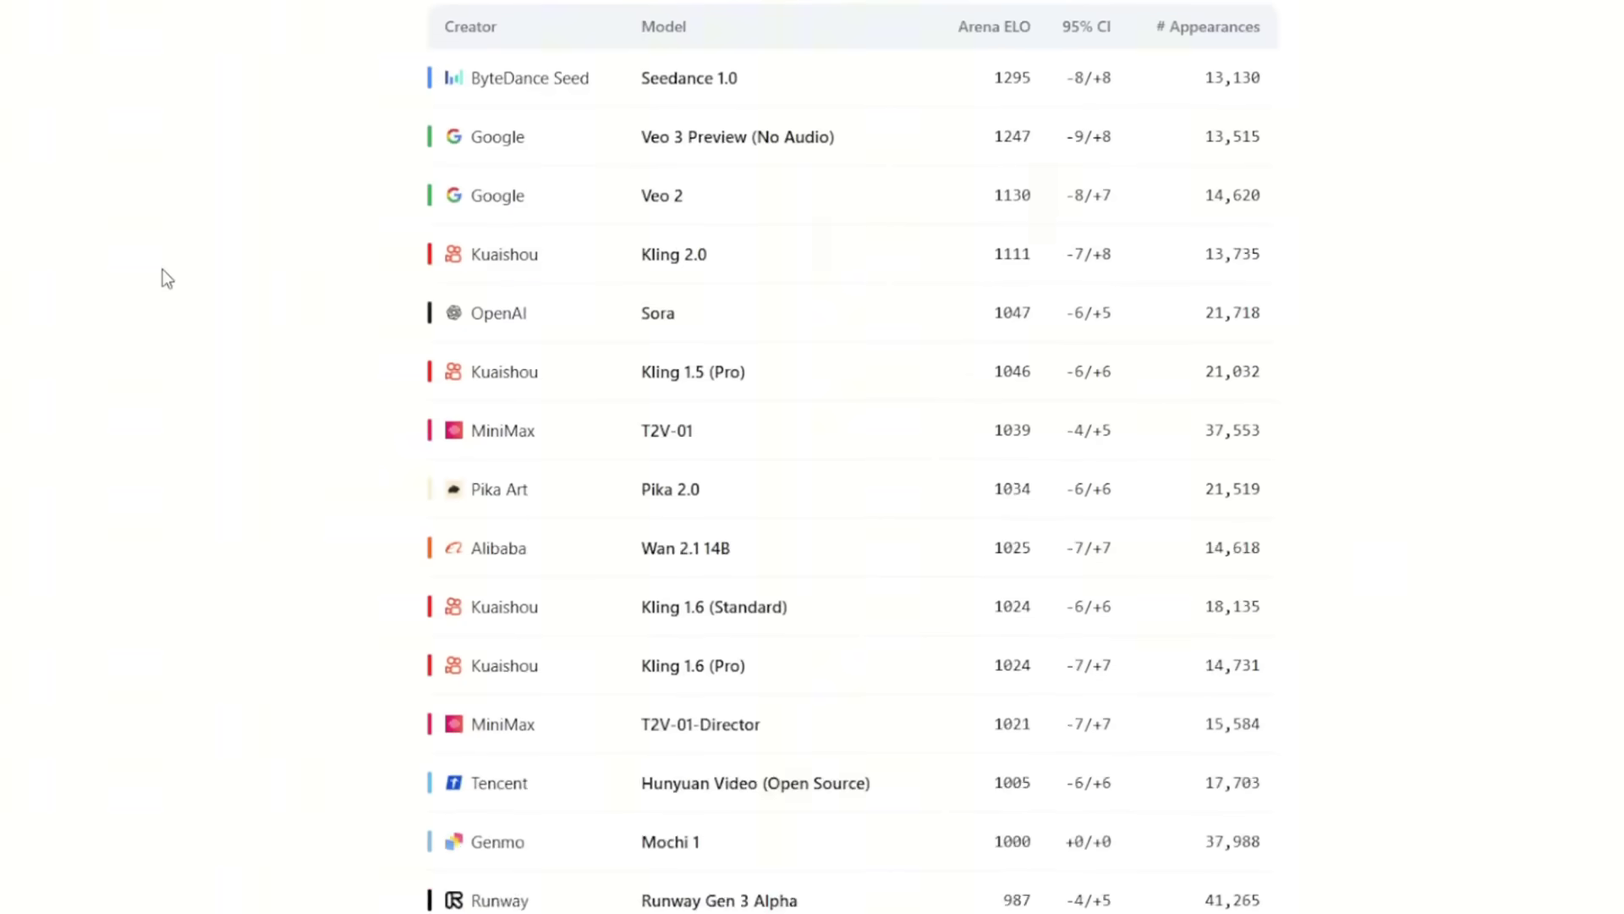
Highlight Seedance 1.0 by ByteDance Seed at 1295 ELO versus Veo 3 Preview at 1247.
{"action": "scroll", "coordinate": [155, 300], "scroll_direction": "down", "scroll_amount": 10}
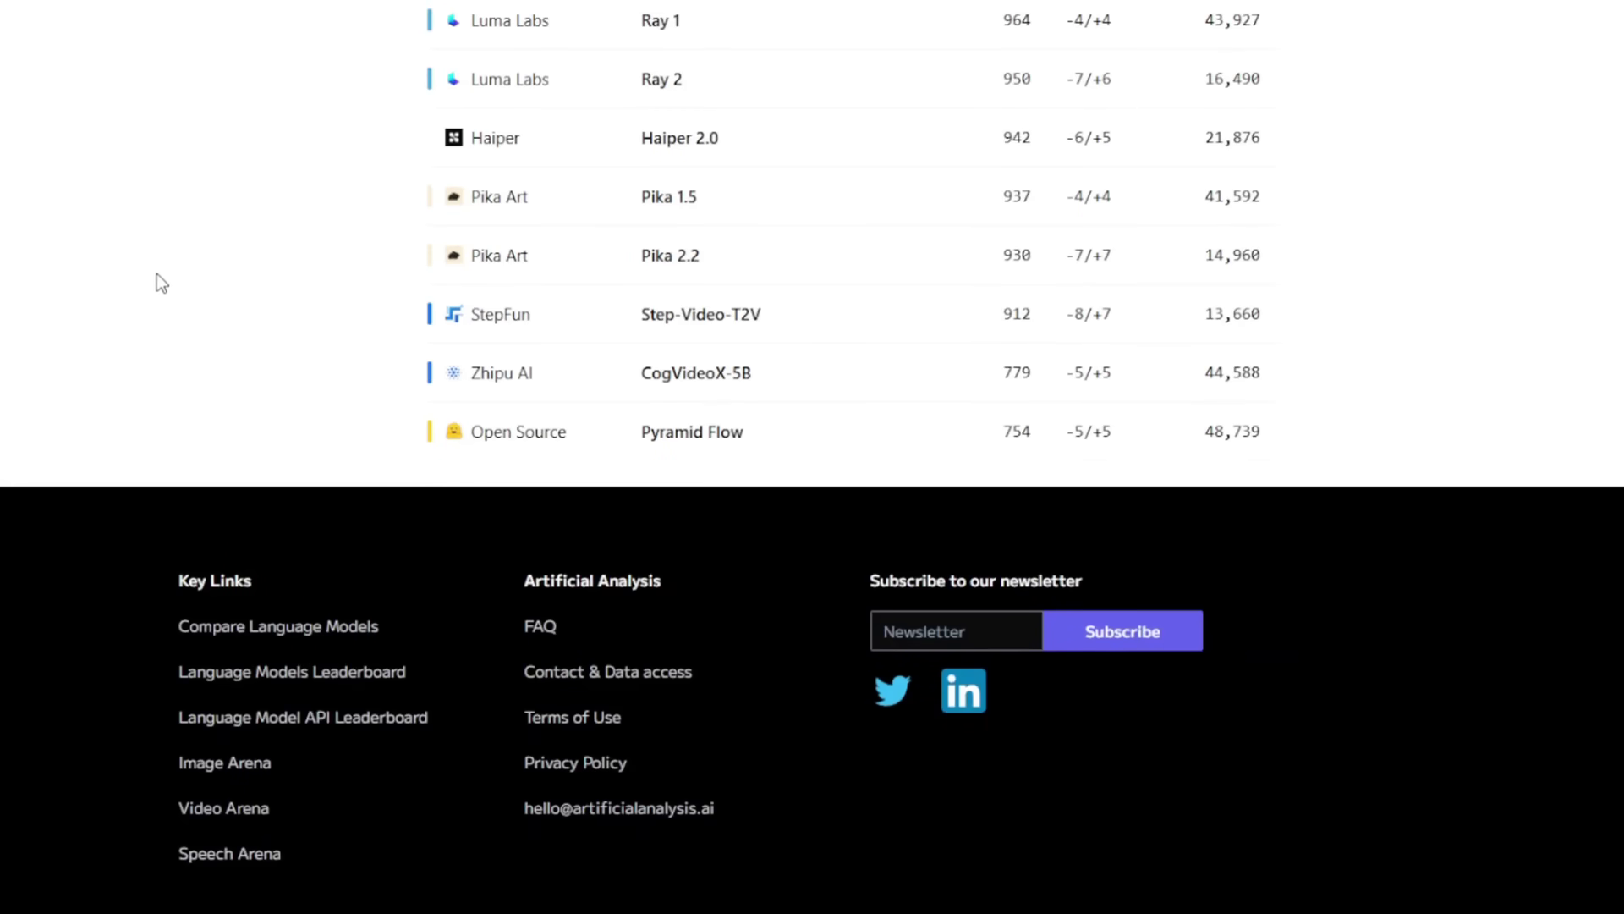
{"action": "scroll", "coordinate": [156, 273], "scroll_direction": "up", "scroll_amount": 15}
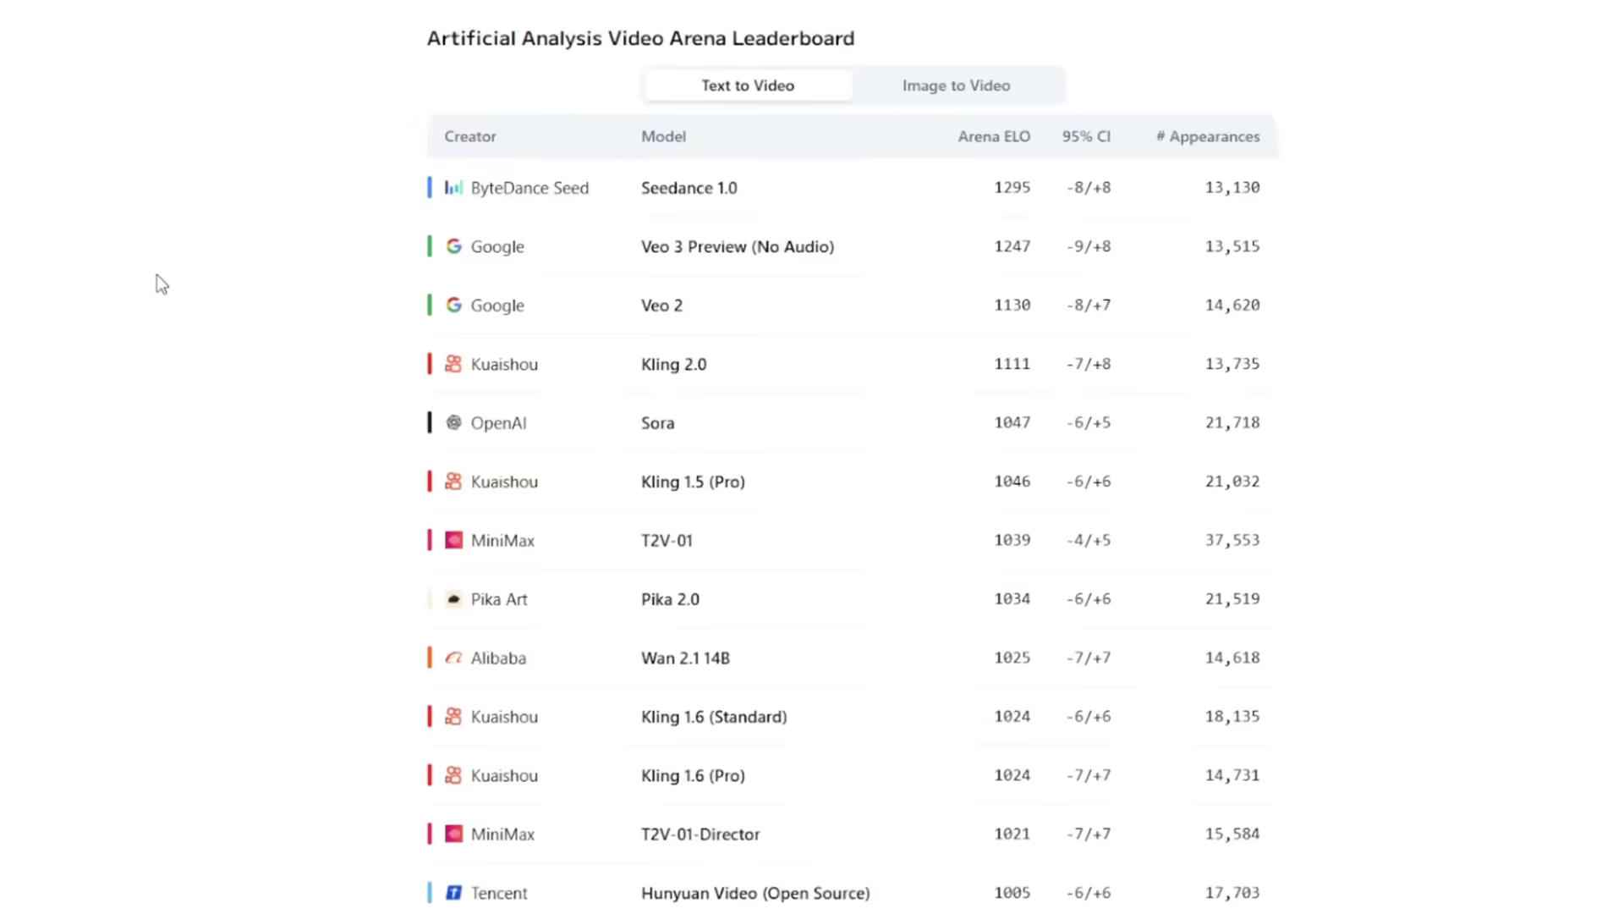
{"action": "scroll", "coordinate": [156, 274], "scroll_direction": "up", "scroll_amount": 2}
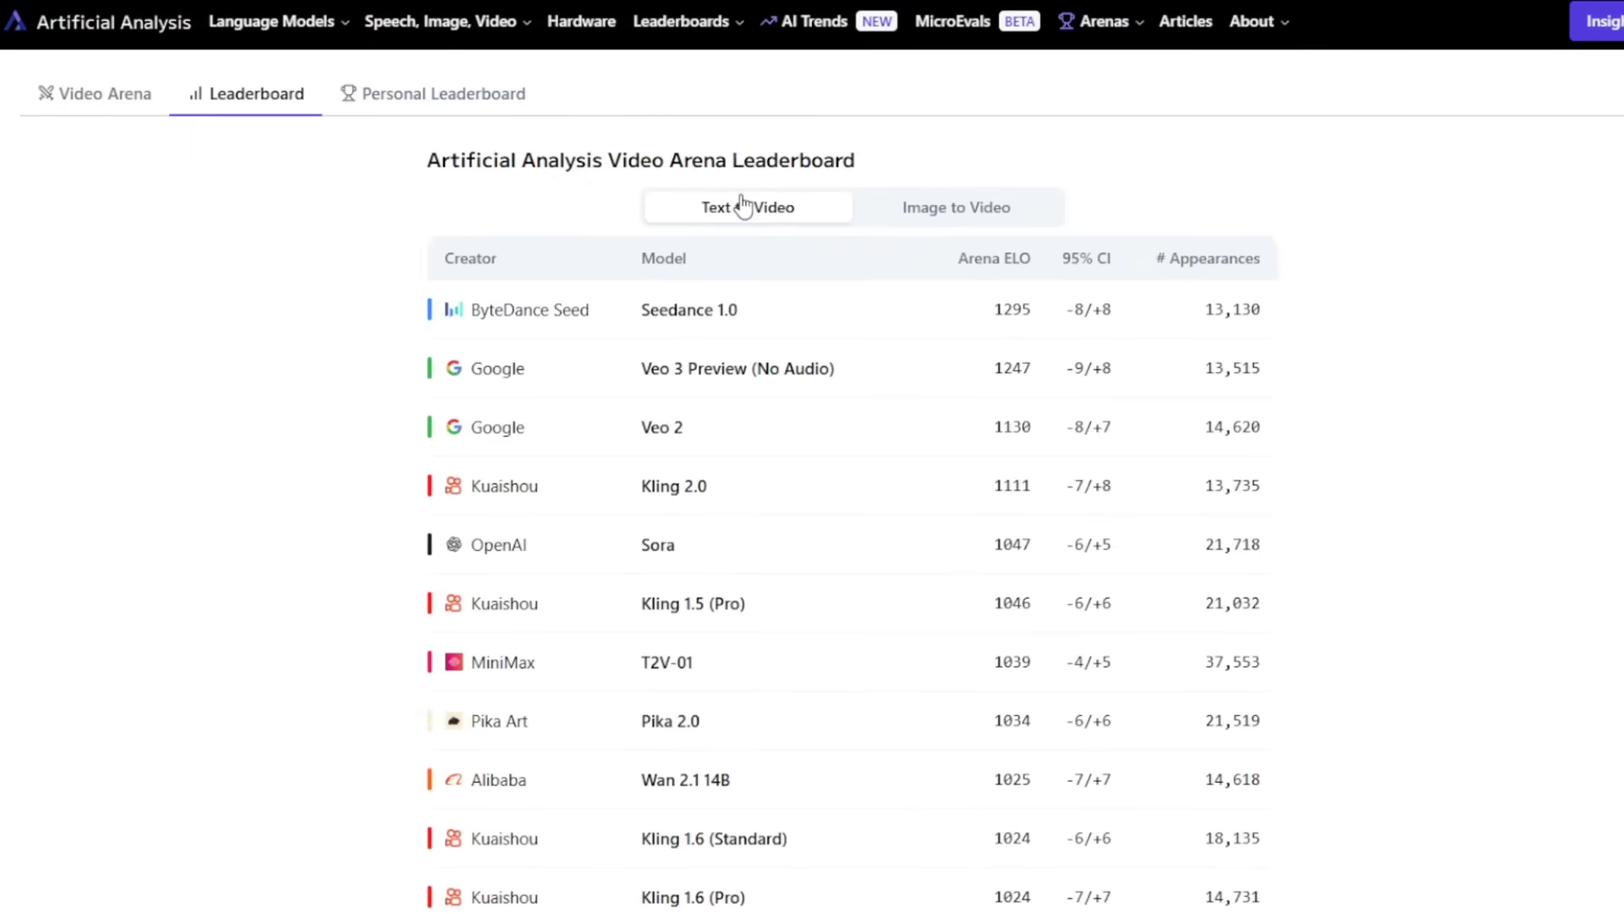
{"action": "left_click_drag", "start_coordinate": [747, 287], "coordinate": [597, 317]}
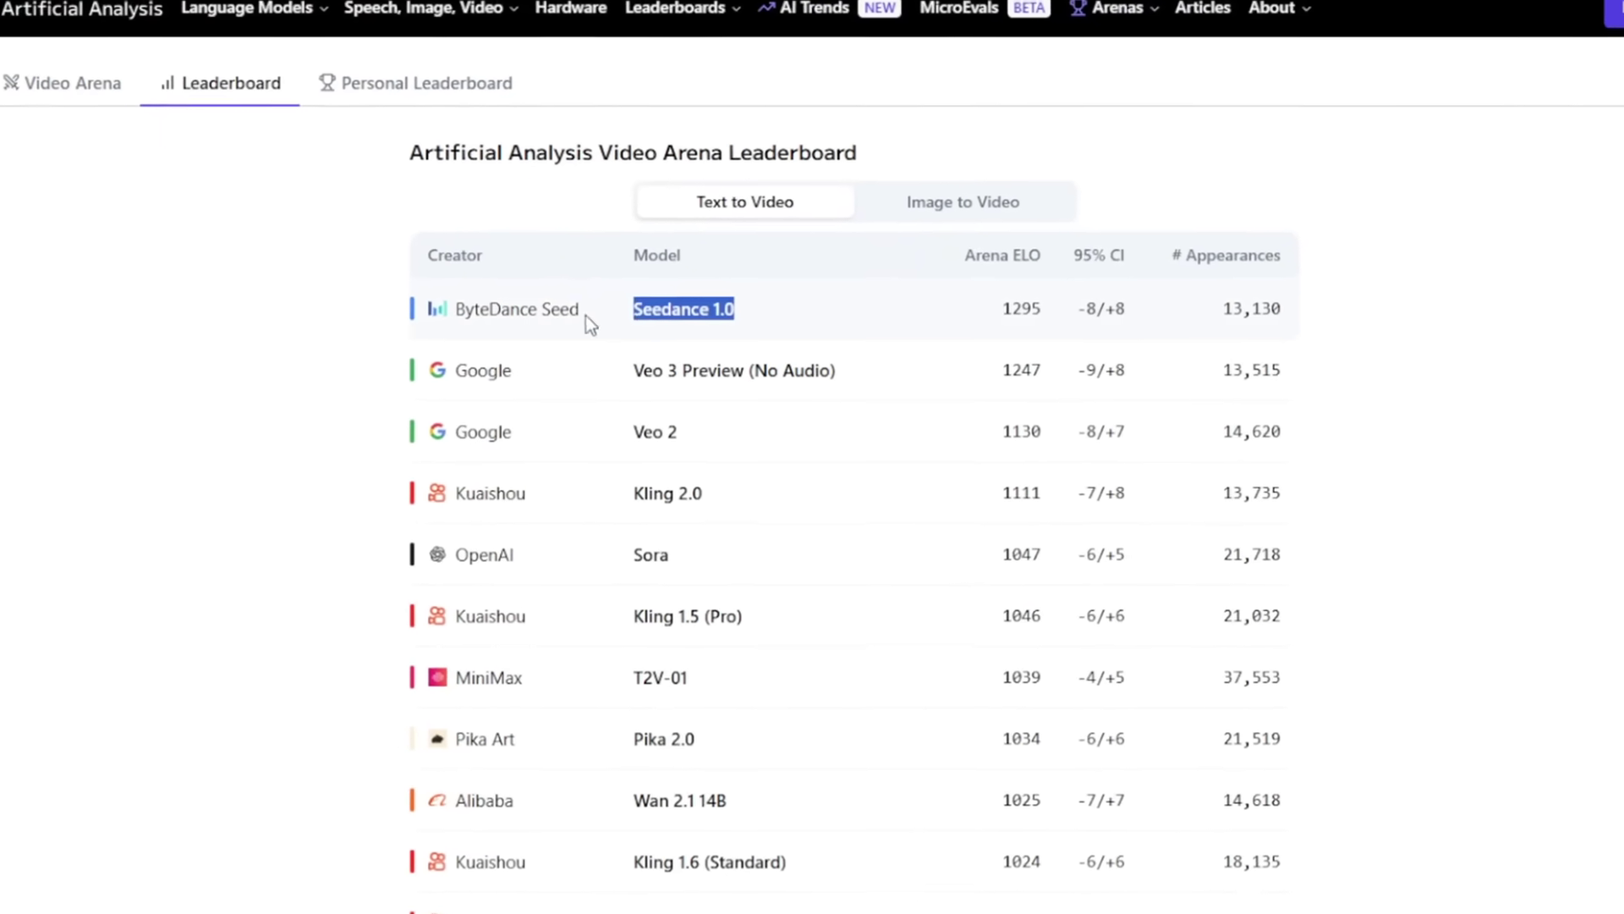
{"action": "left_click_drag", "start_coordinate": [633, 370], "coordinate": [715, 373]}
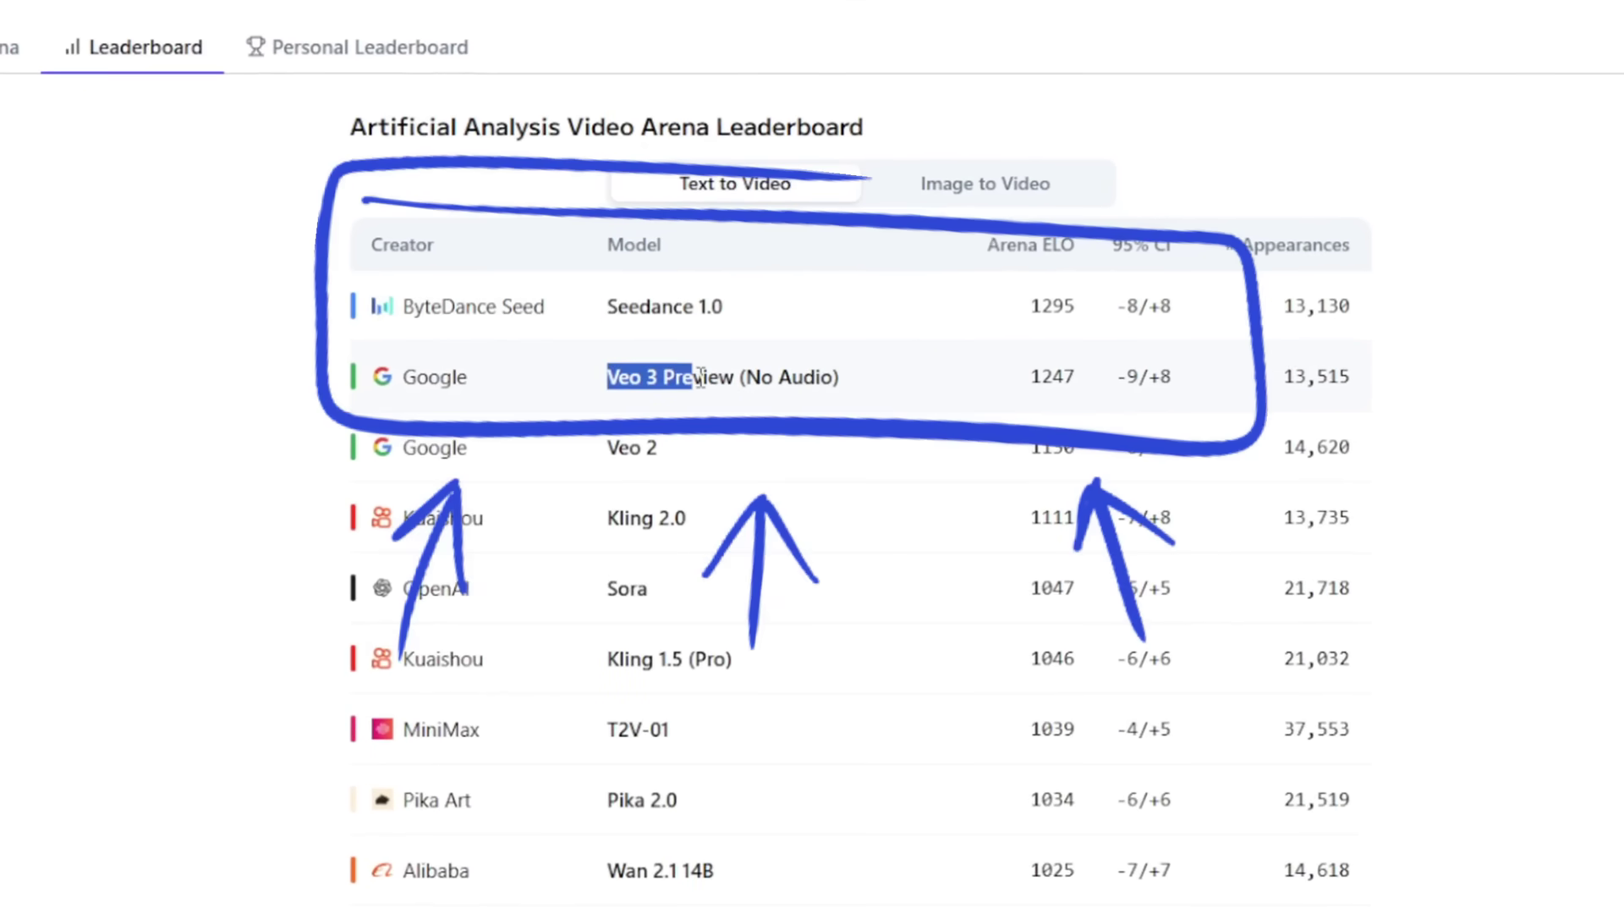
{"action": "left_click", "coordinate": [826, 376]}
{"action": "left_click_drag", "start_coordinate": [726, 306], "coordinate": [608, 311]}
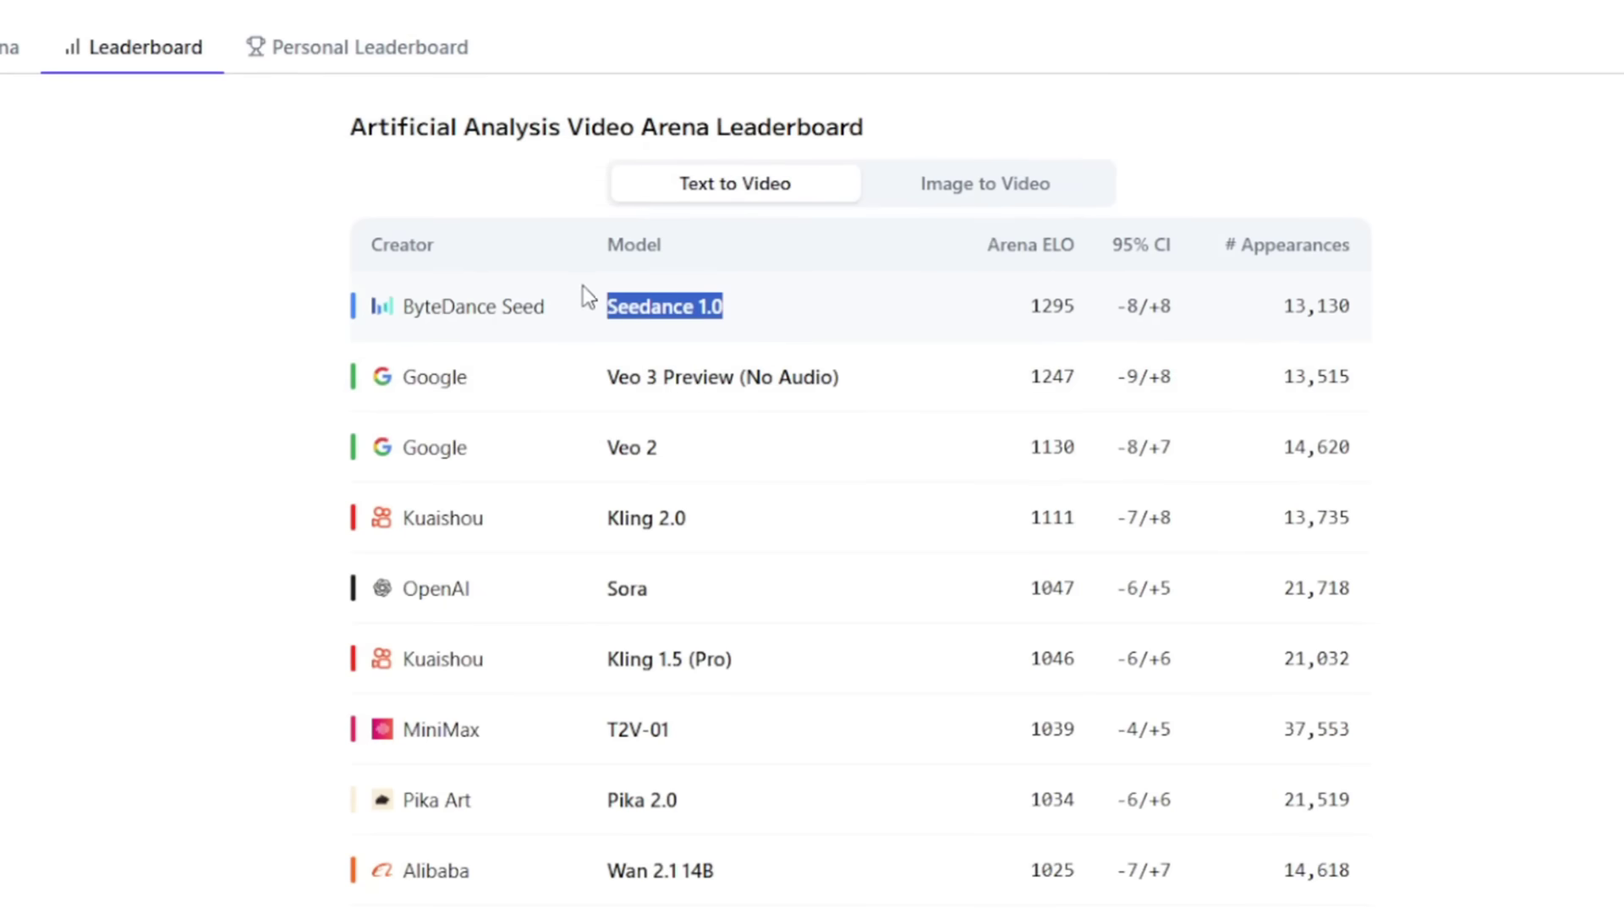
{"action": "left_click_drag", "start_coordinate": [524, 306], "coordinate": [631, 315]}
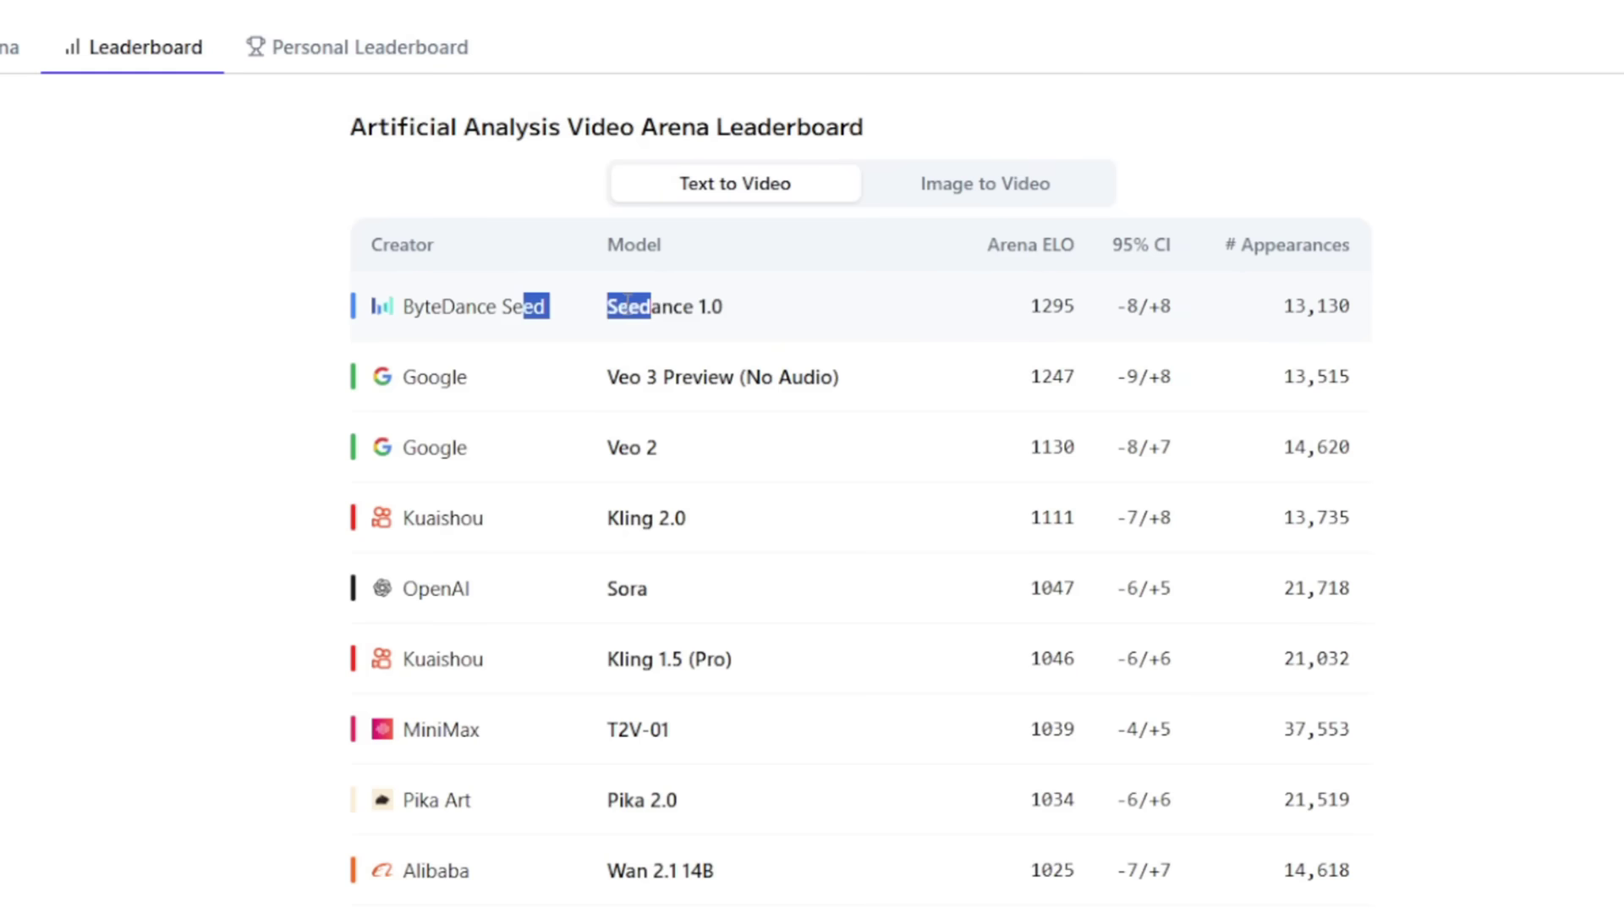
{"action": "left_click_drag", "start_coordinate": [1076, 306], "coordinate": [1055, 296]}
{"action": "left_click_drag", "start_coordinate": [1084, 359], "coordinate": [1000, 375]}
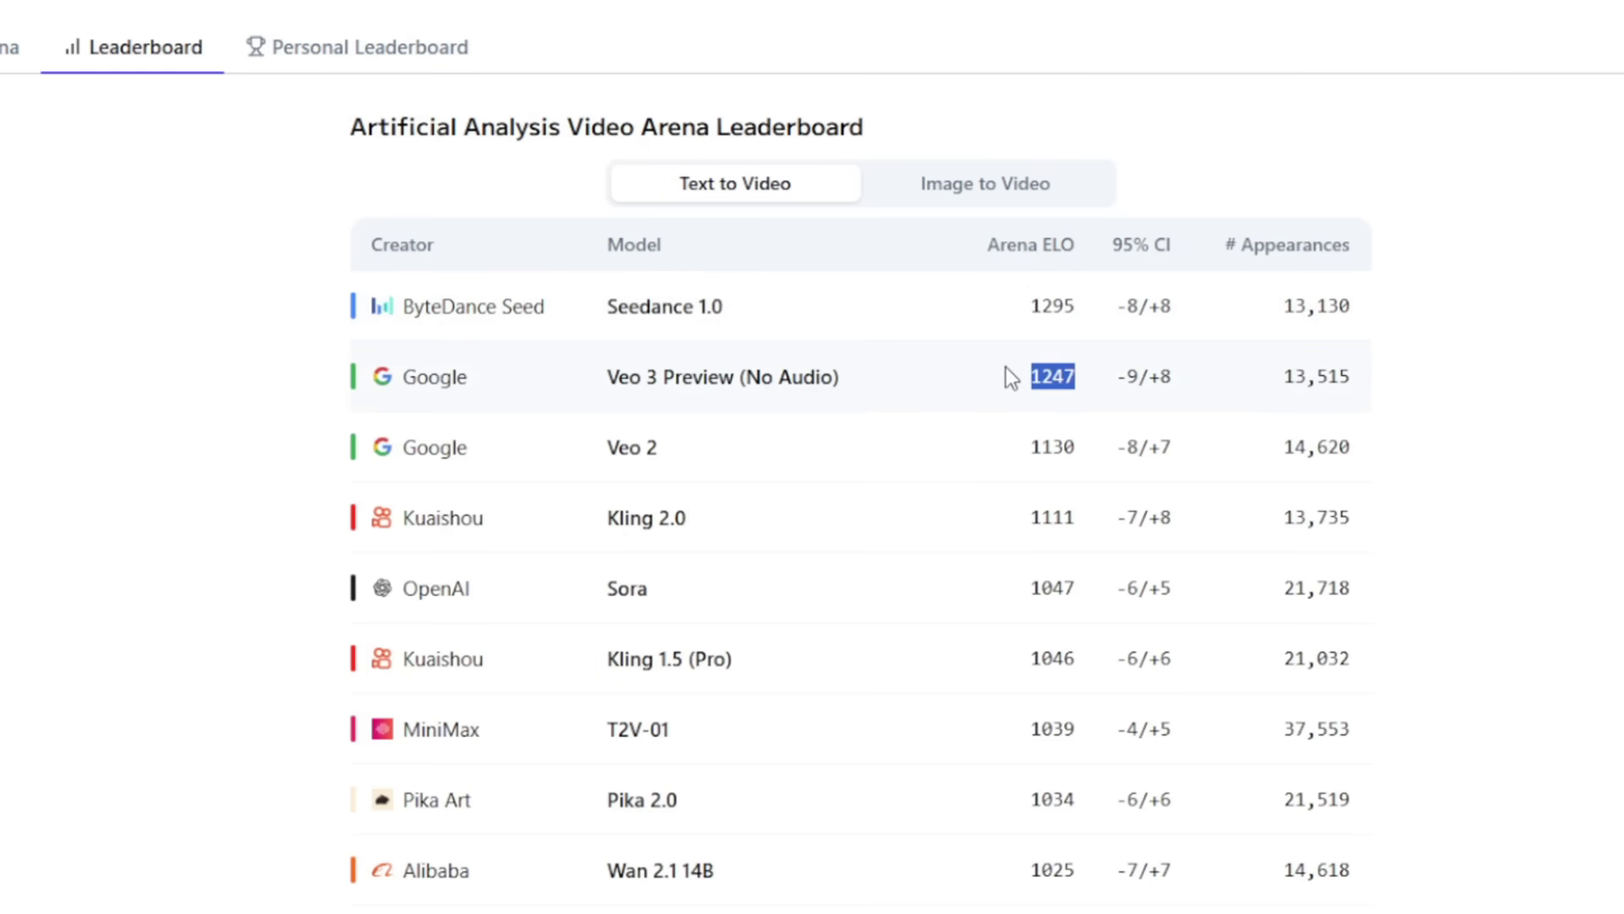
In Image to Video rankings, highlight leader Seedance 1.0, its -9/+9 CI and Hailuo's interval.
{"action": "left_click", "coordinate": [979, 185]}
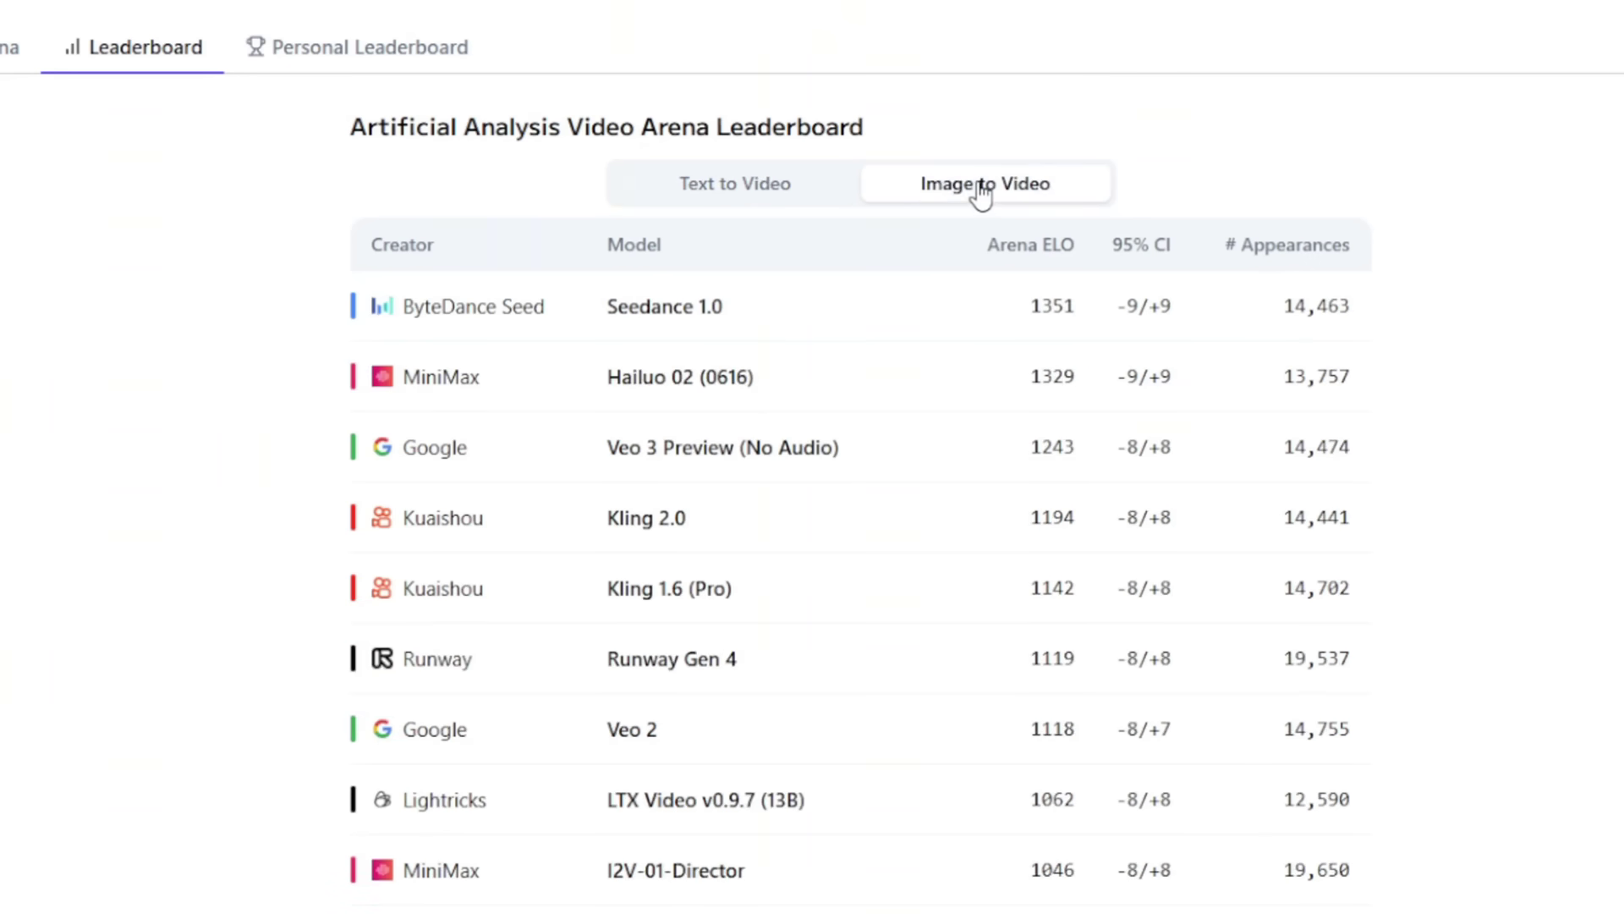
{"action": "left_click_drag", "start_coordinate": [771, 309], "coordinate": [601, 310]}
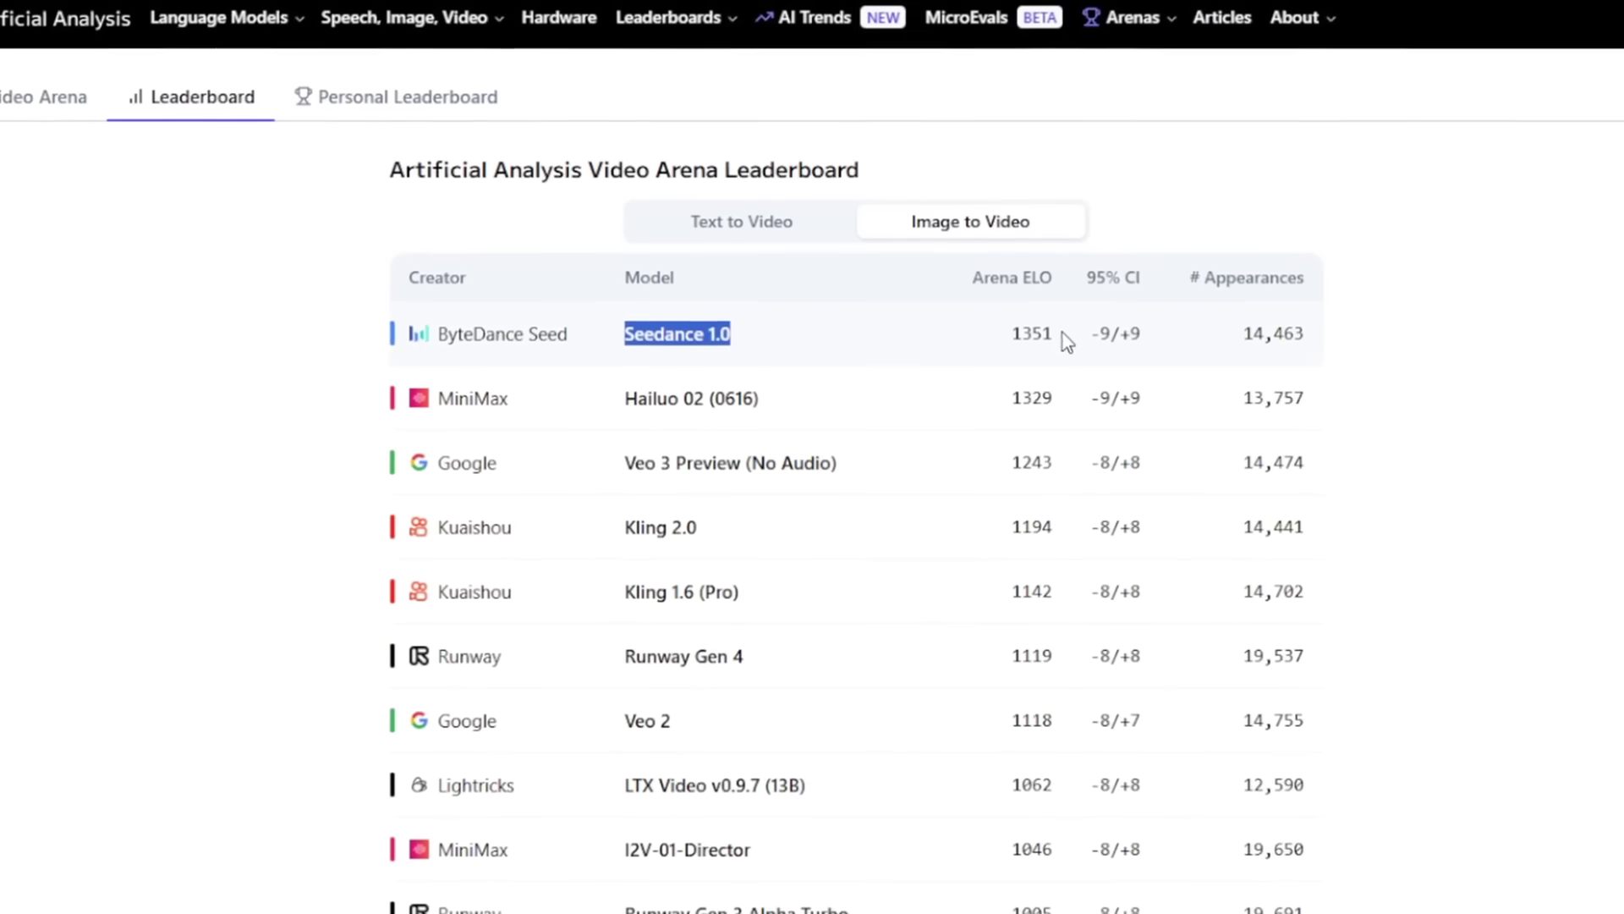
{"action": "left_click_drag", "start_coordinate": [1160, 336], "coordinate": [1088, 335]}
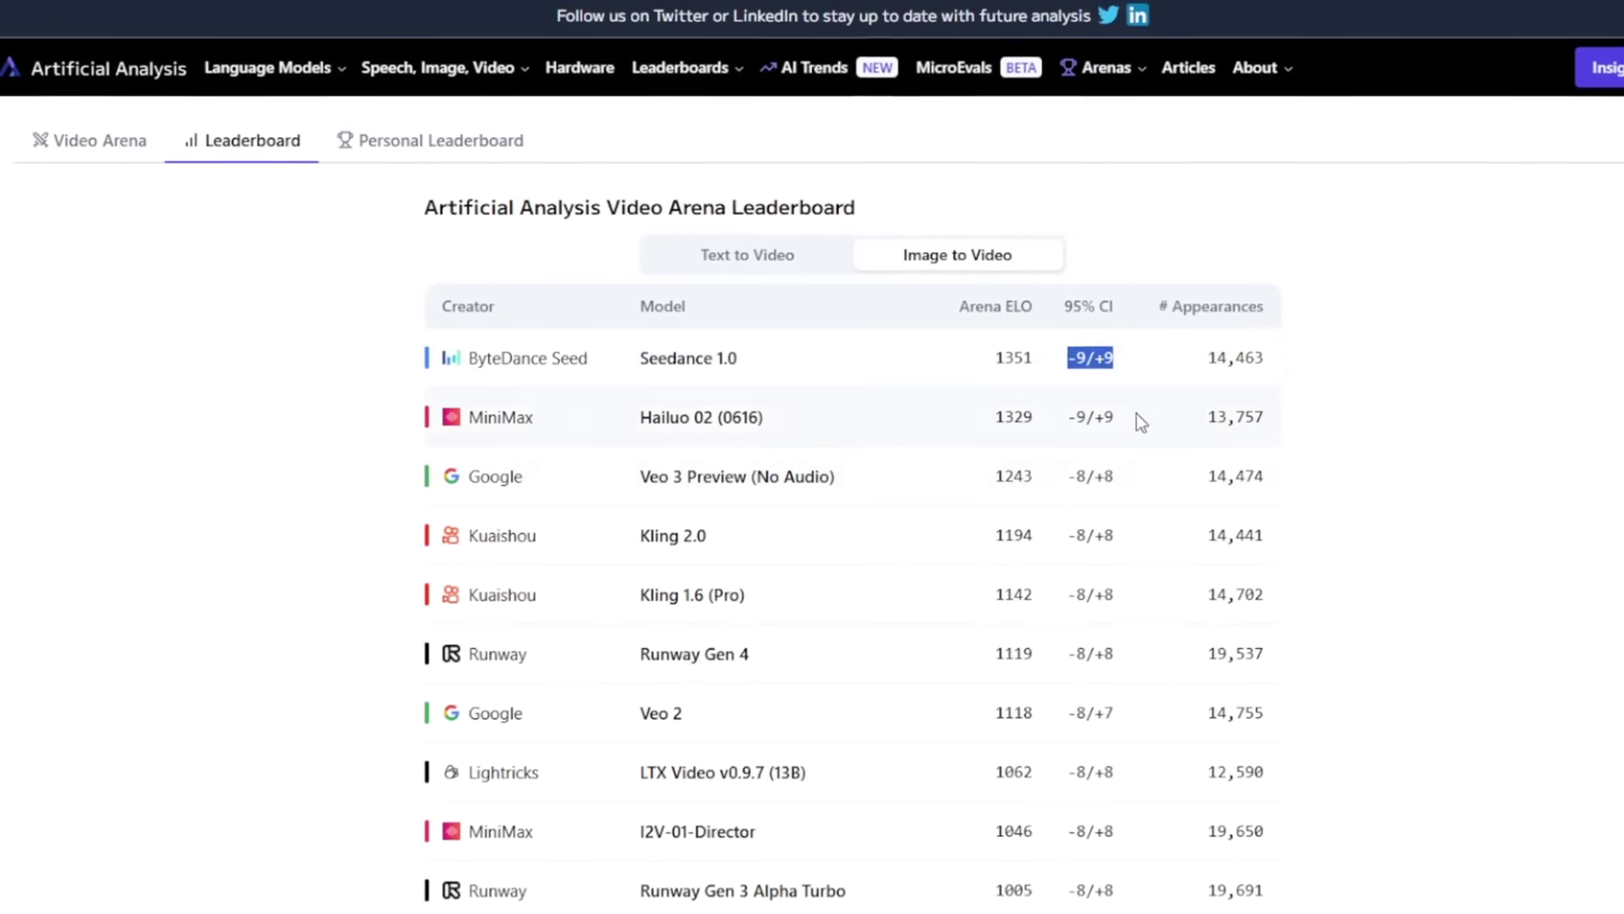
{"action": "left_click_drag", "start_coordinate": [1135, 417], "coordinate": [1076, 418]}
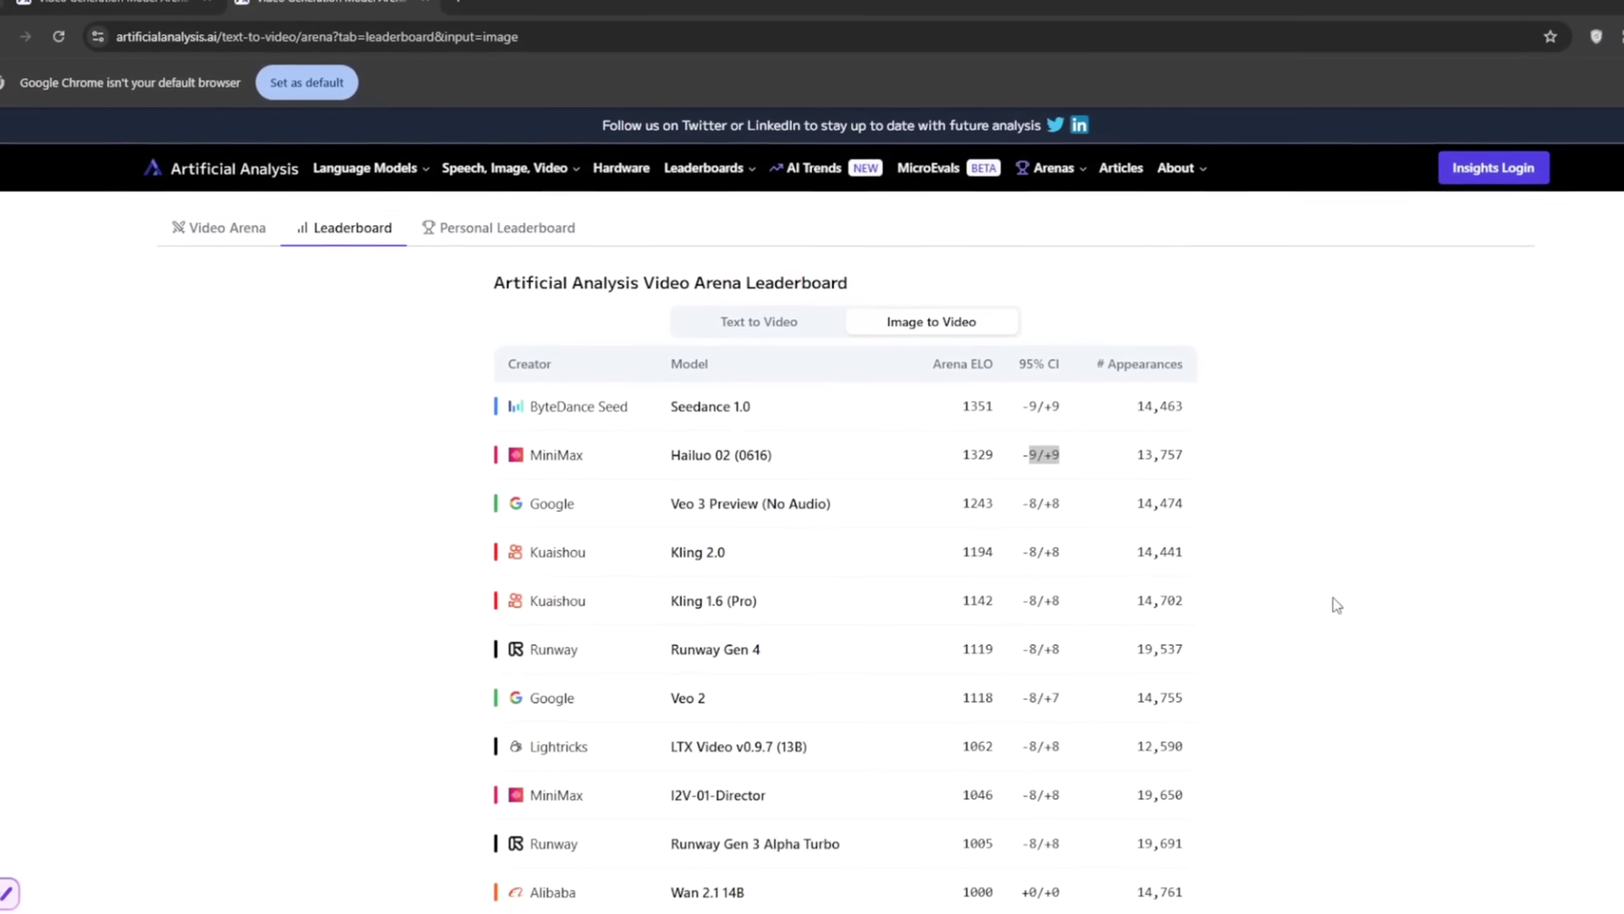
Load dreamina.capcut.com in a new browser tab.
{"action": "left_click", "coordinate": [461, 2]}
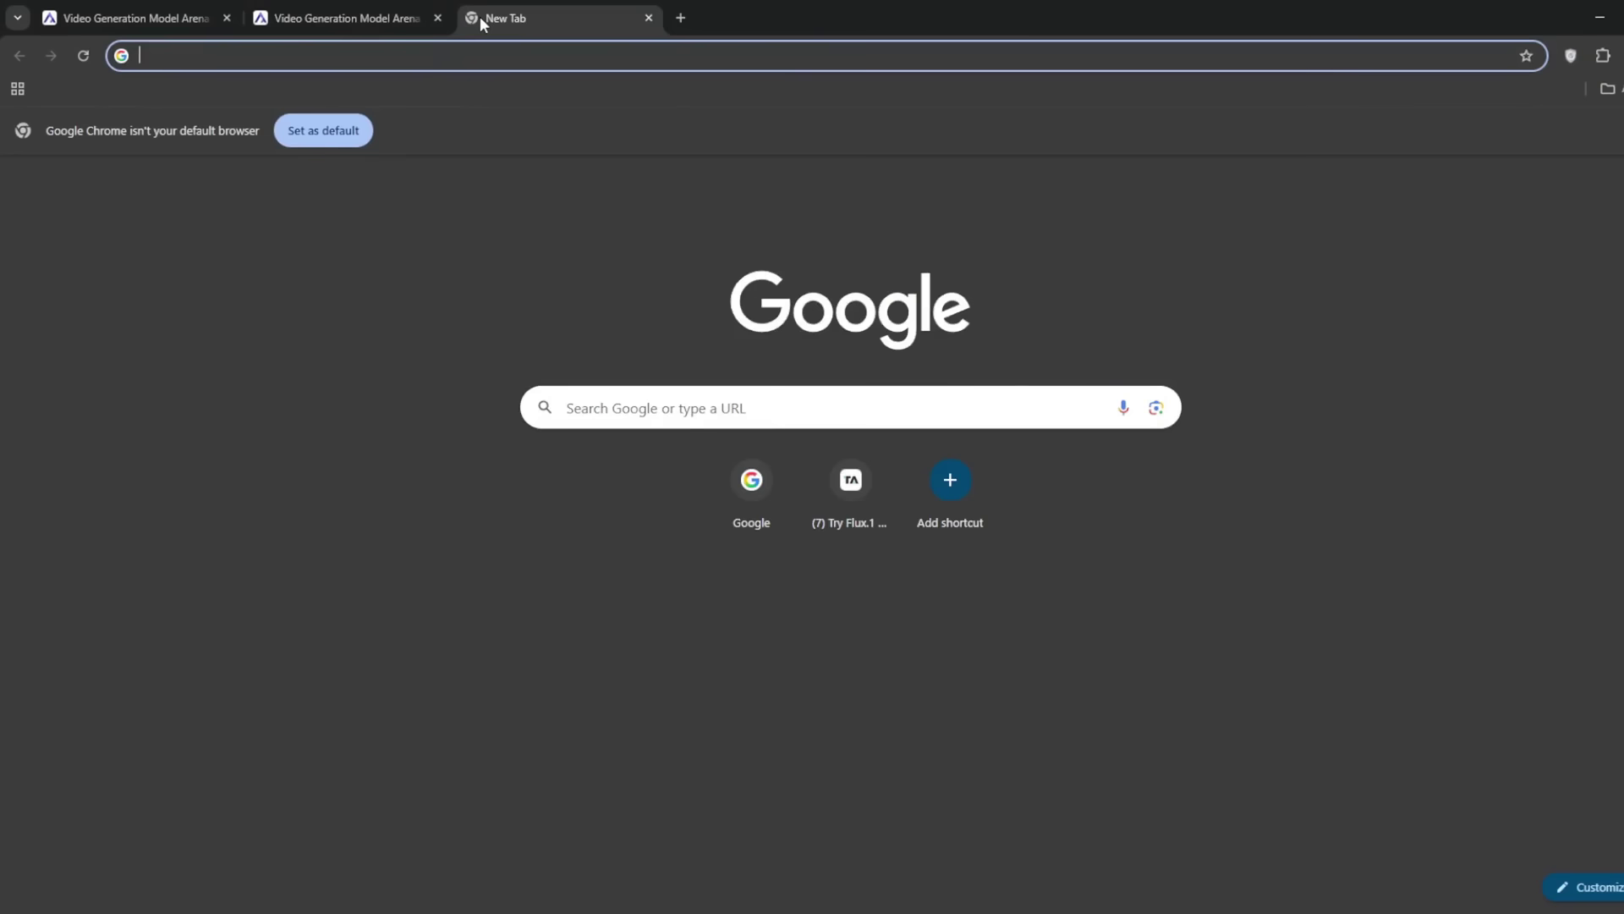
{"action": "type", "text": "dream"}
{"action": "key", "text": "Return"}
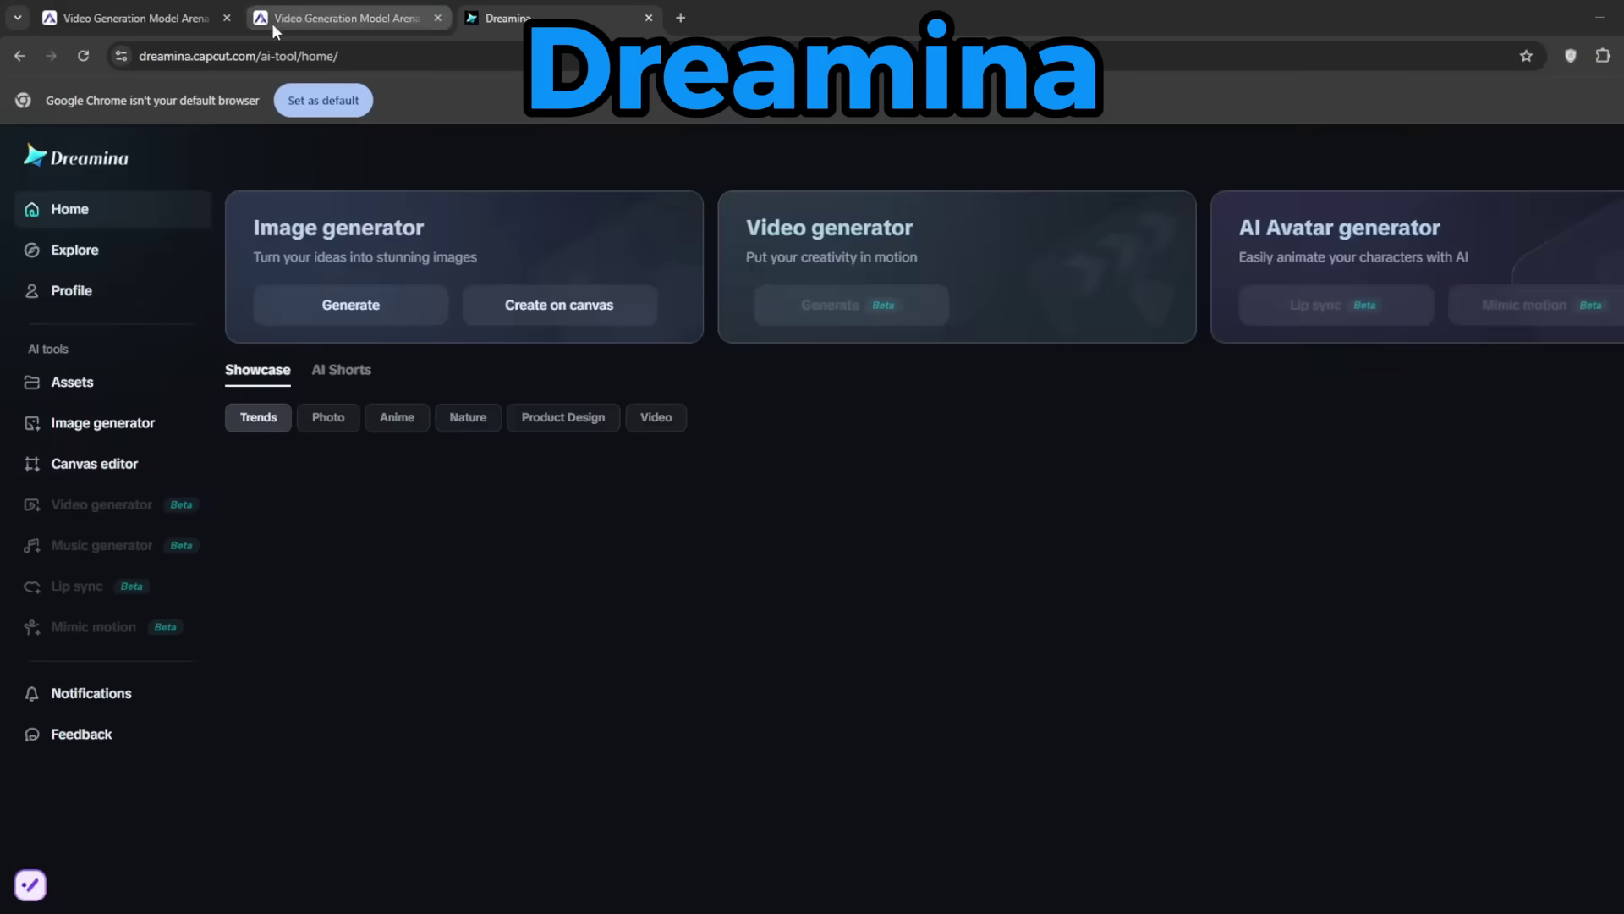
Highlight ByteDance Seed on the leaderboard, then return to the Dreamina home page.
{"action": "left_click", "coordinate": [272, 22]}
{"action": "left_click_drag", "start_coordinate": [636, 414], "coordinate": [510, 412]}
{"action": "left_click", "coordinate": [488, 11]}
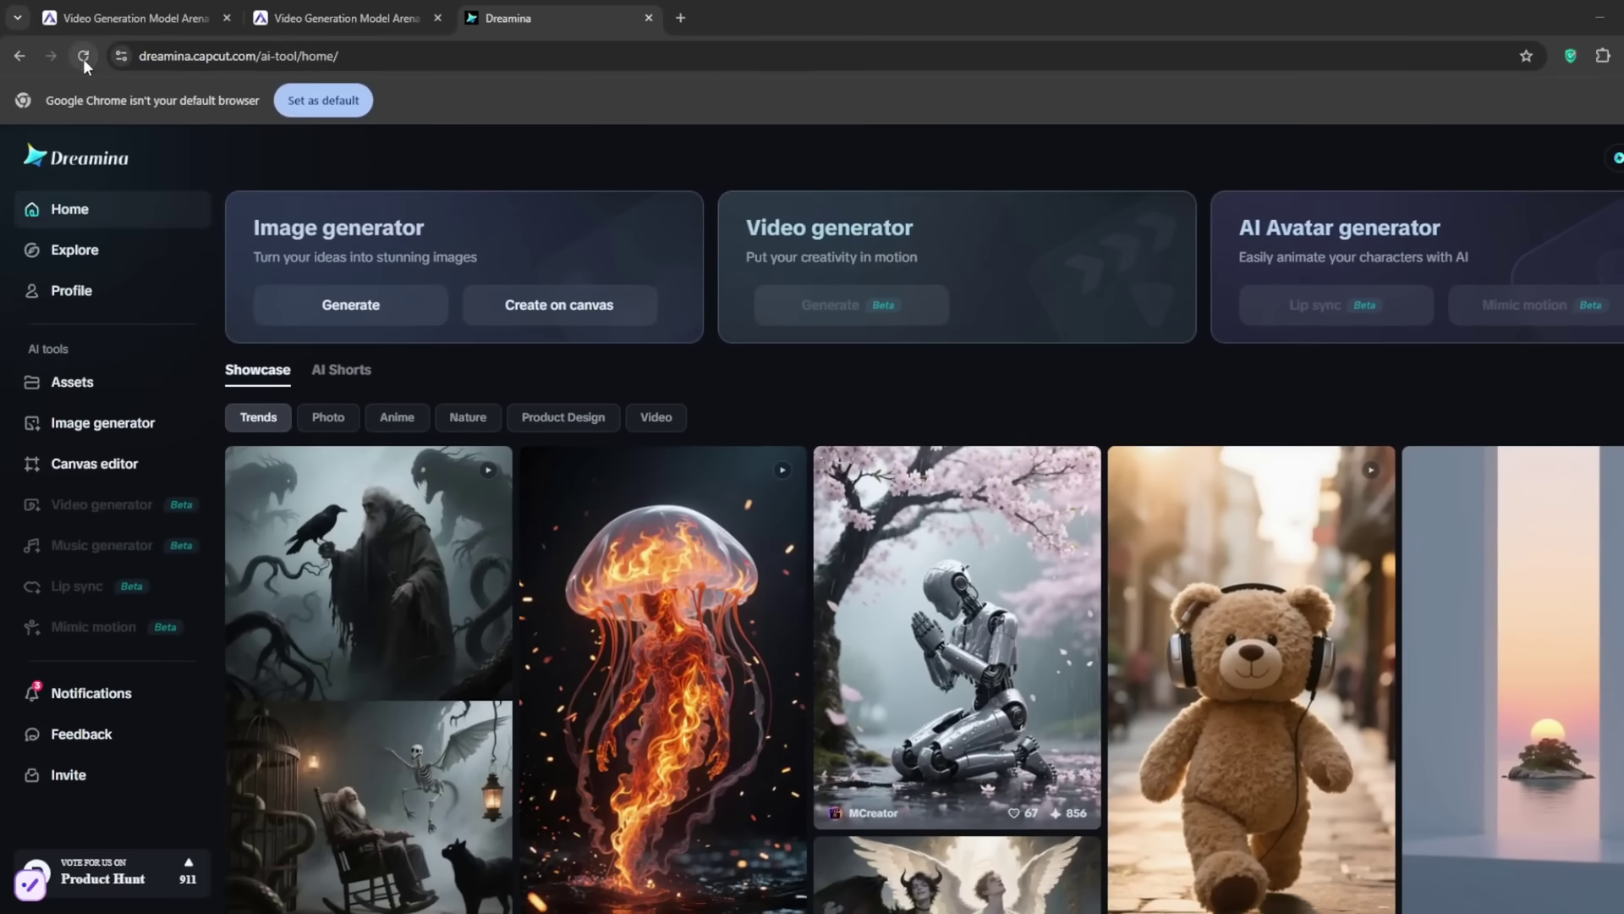
Reload Dreamina to unlock video generation, then open the video generation page.
{"action": "left_click", "coordinate": [83, 57]}
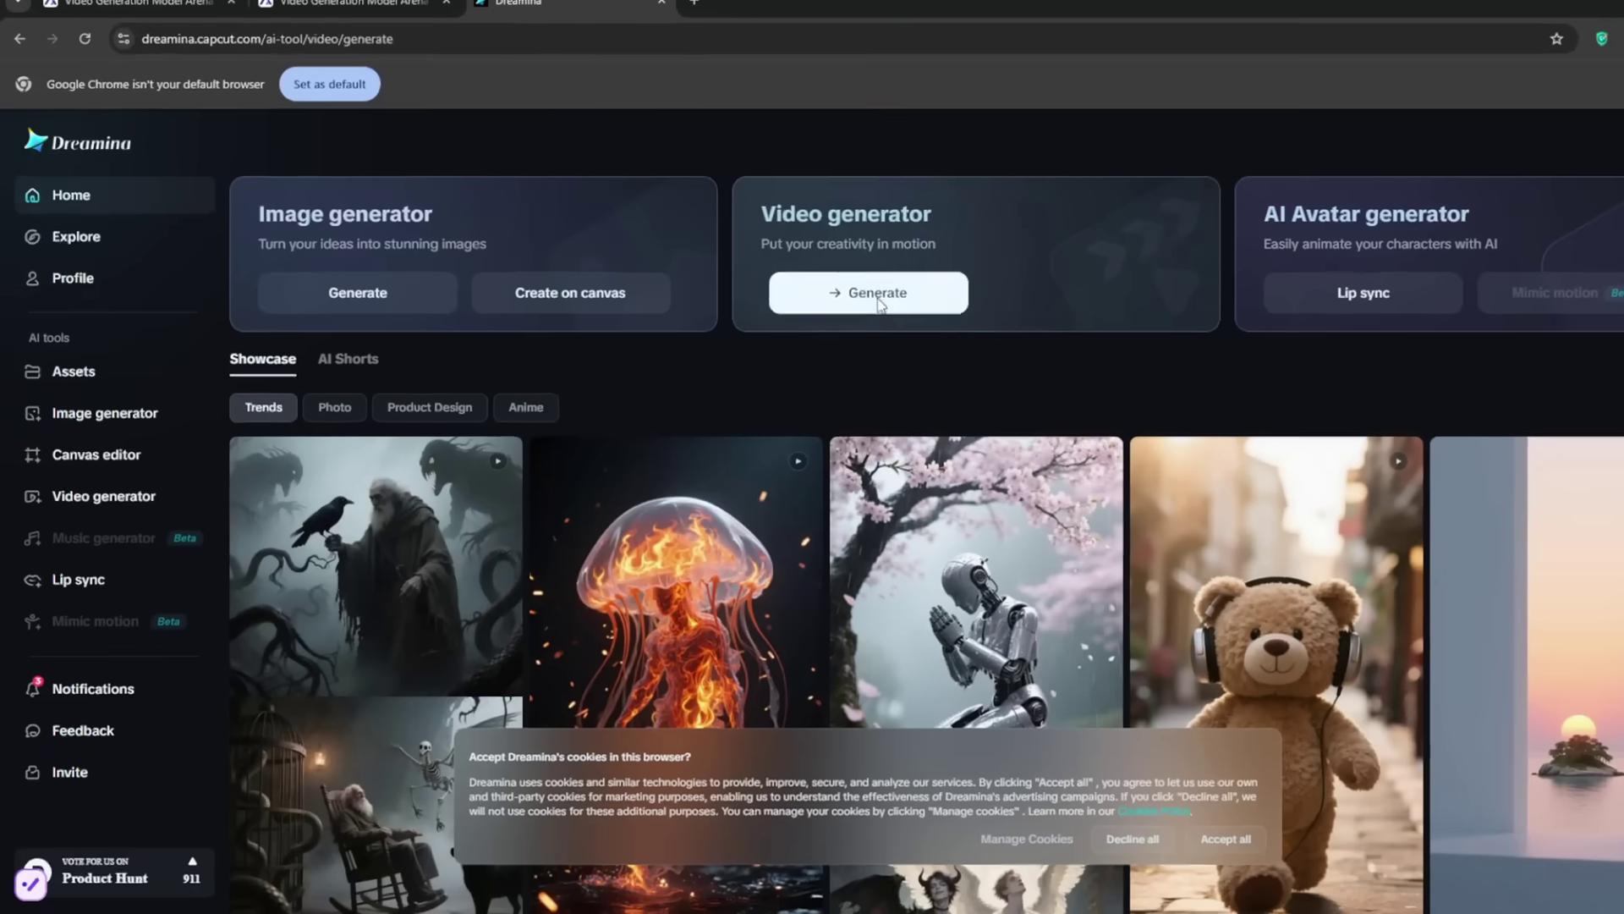
{"action": "left_click", "coordinate": [559, 326]}
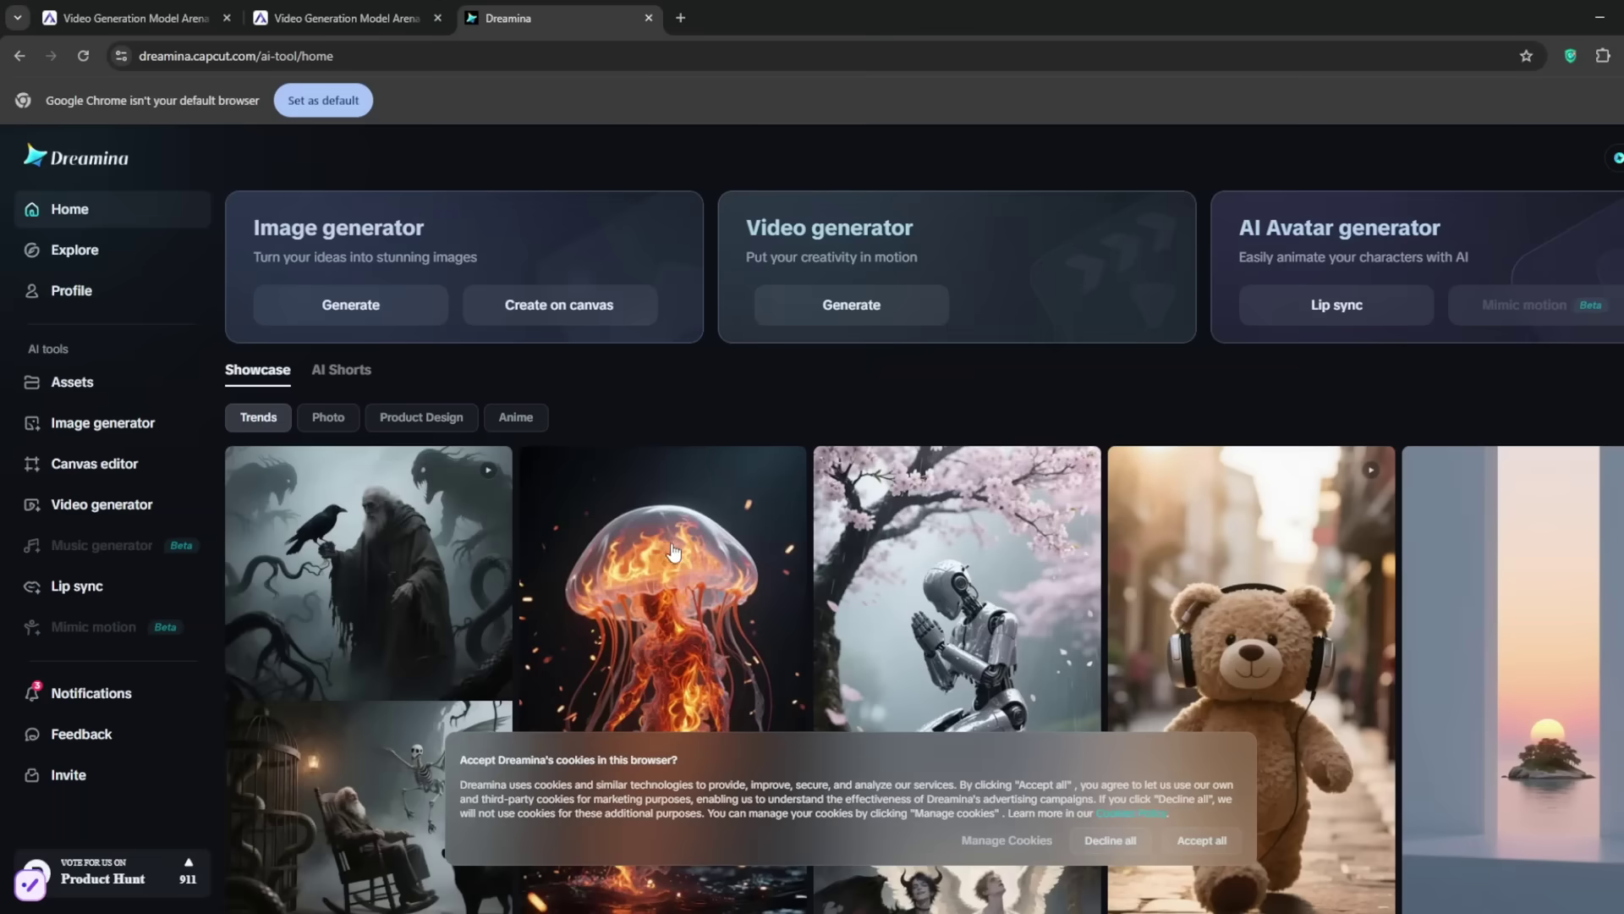
{"action": "scroll", "coordinate": [673, 558], "scroll_direction": "down", "scroll_amount": 2}
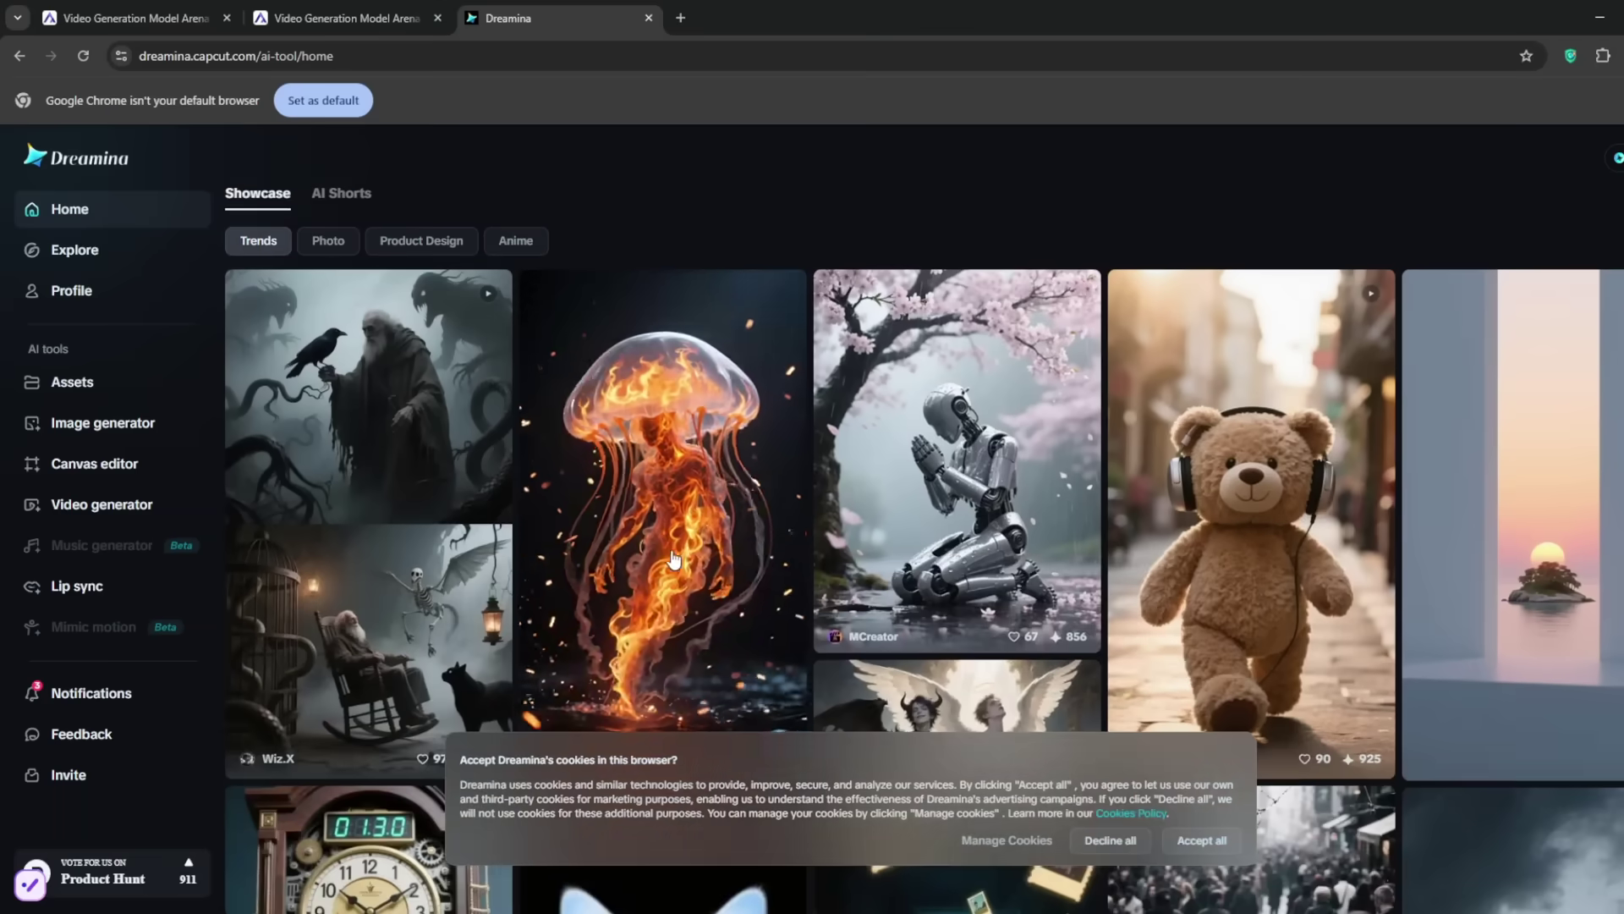
Watch the fire jellyfish showcase, accept cookies, and view the death walks video full screen.
{"action": "left_click", "coordinate": [674, 558]}
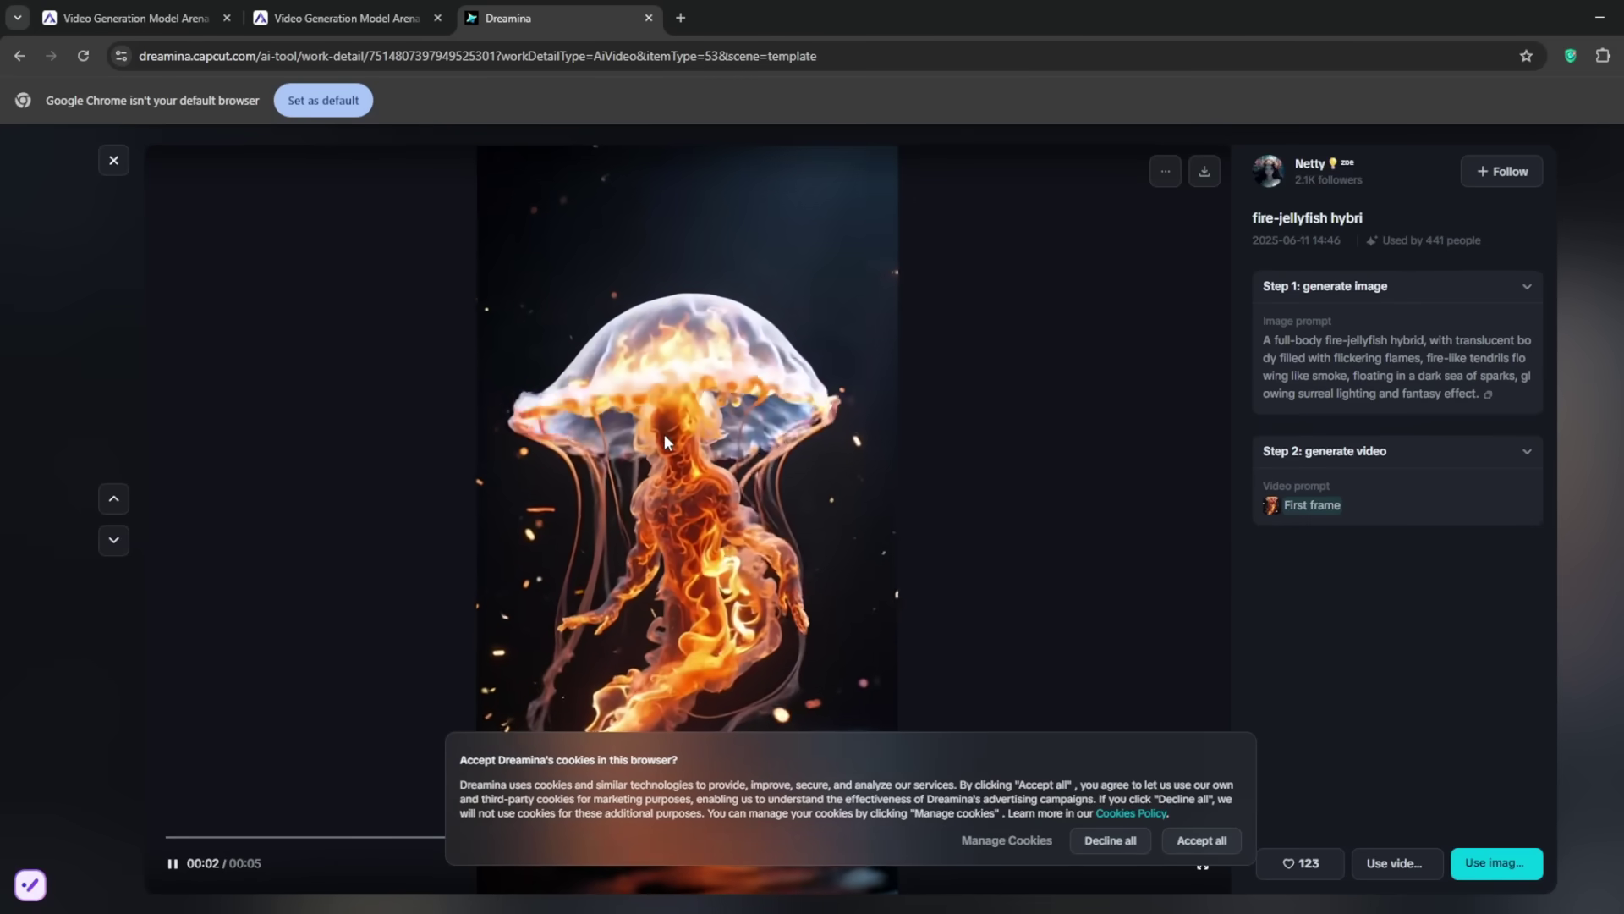
{"action": "left_click", "coordinate": [1188, 844]}
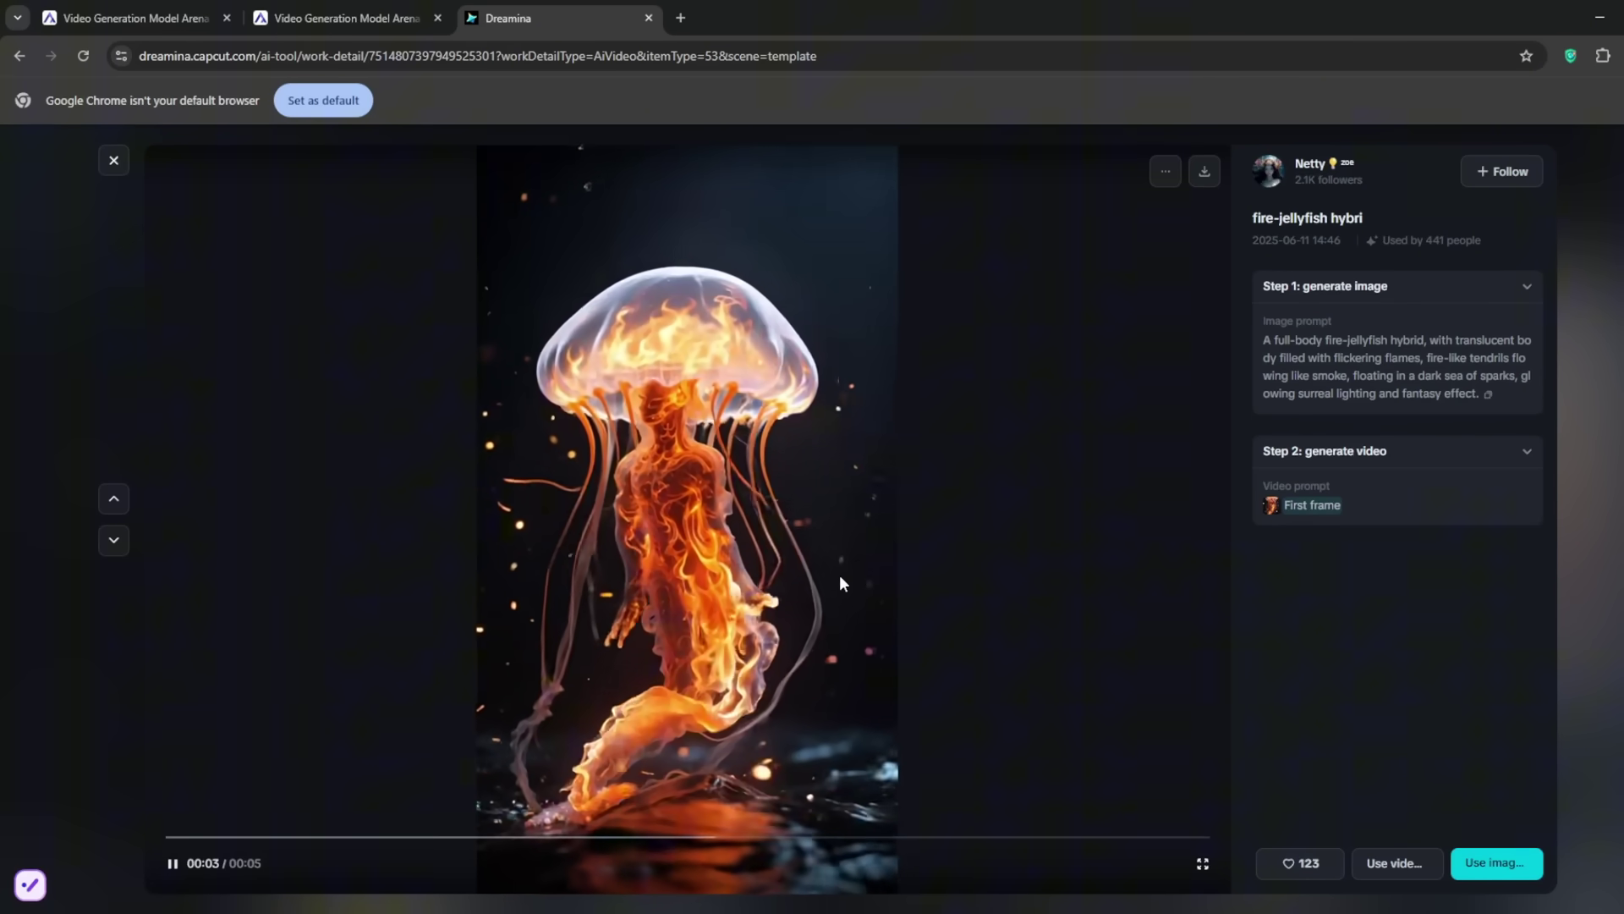
{"action": "scroll", "coordinate": [778, 585], "scroll_direction": "down", "scroll_amount": 1}
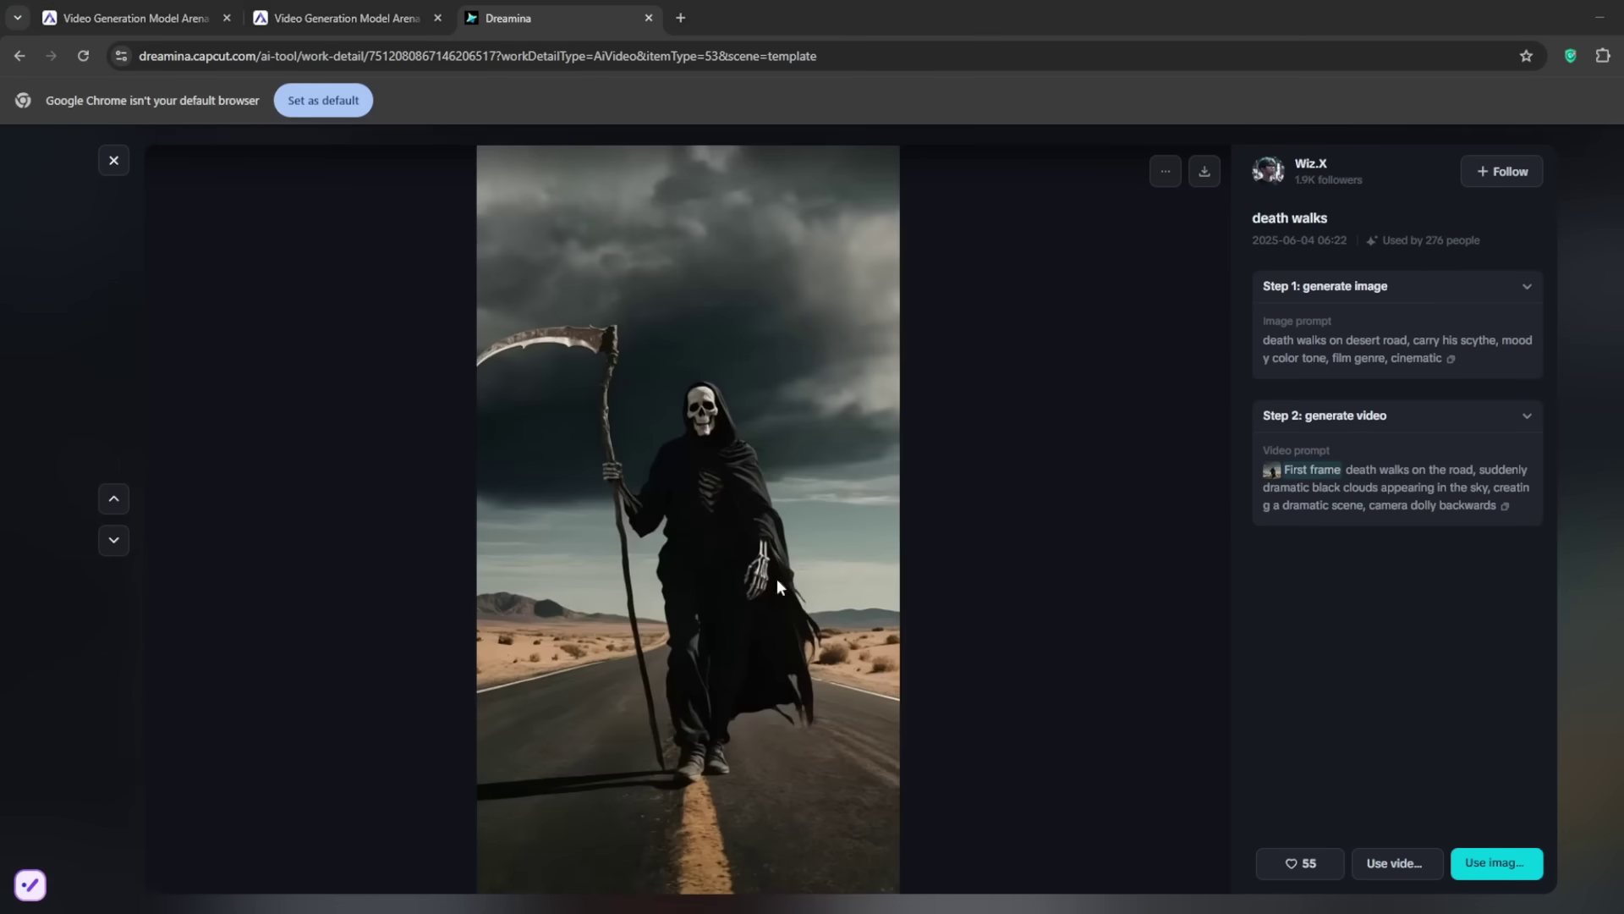
{"action": "left_click", "coordinate": [880, 875]}
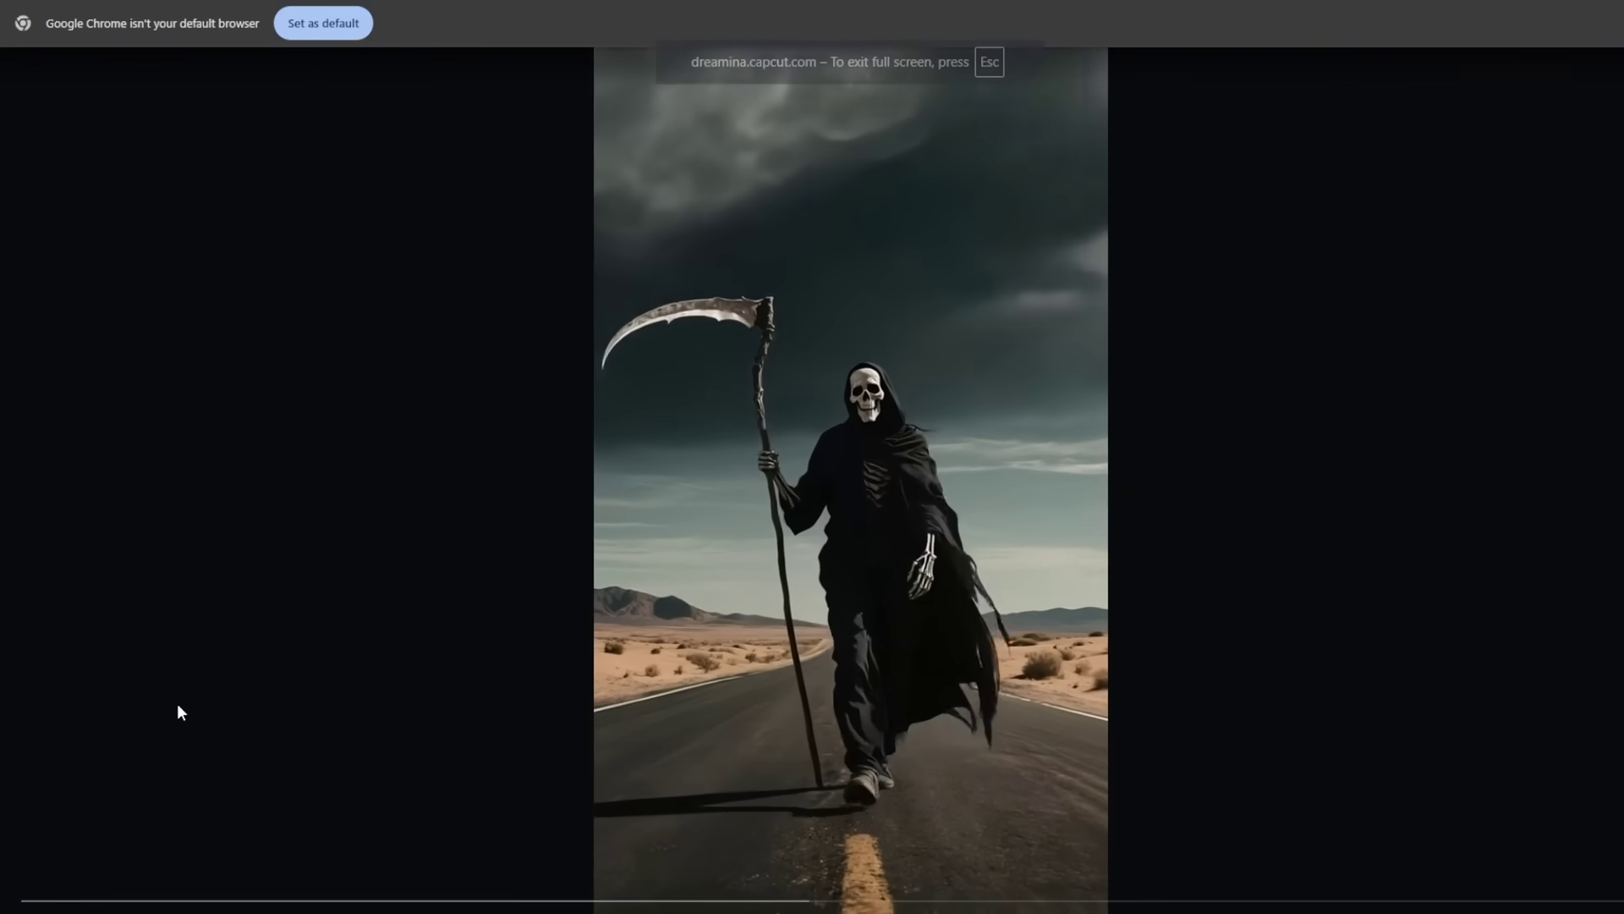
{"action": "key", "text": "Escape"}
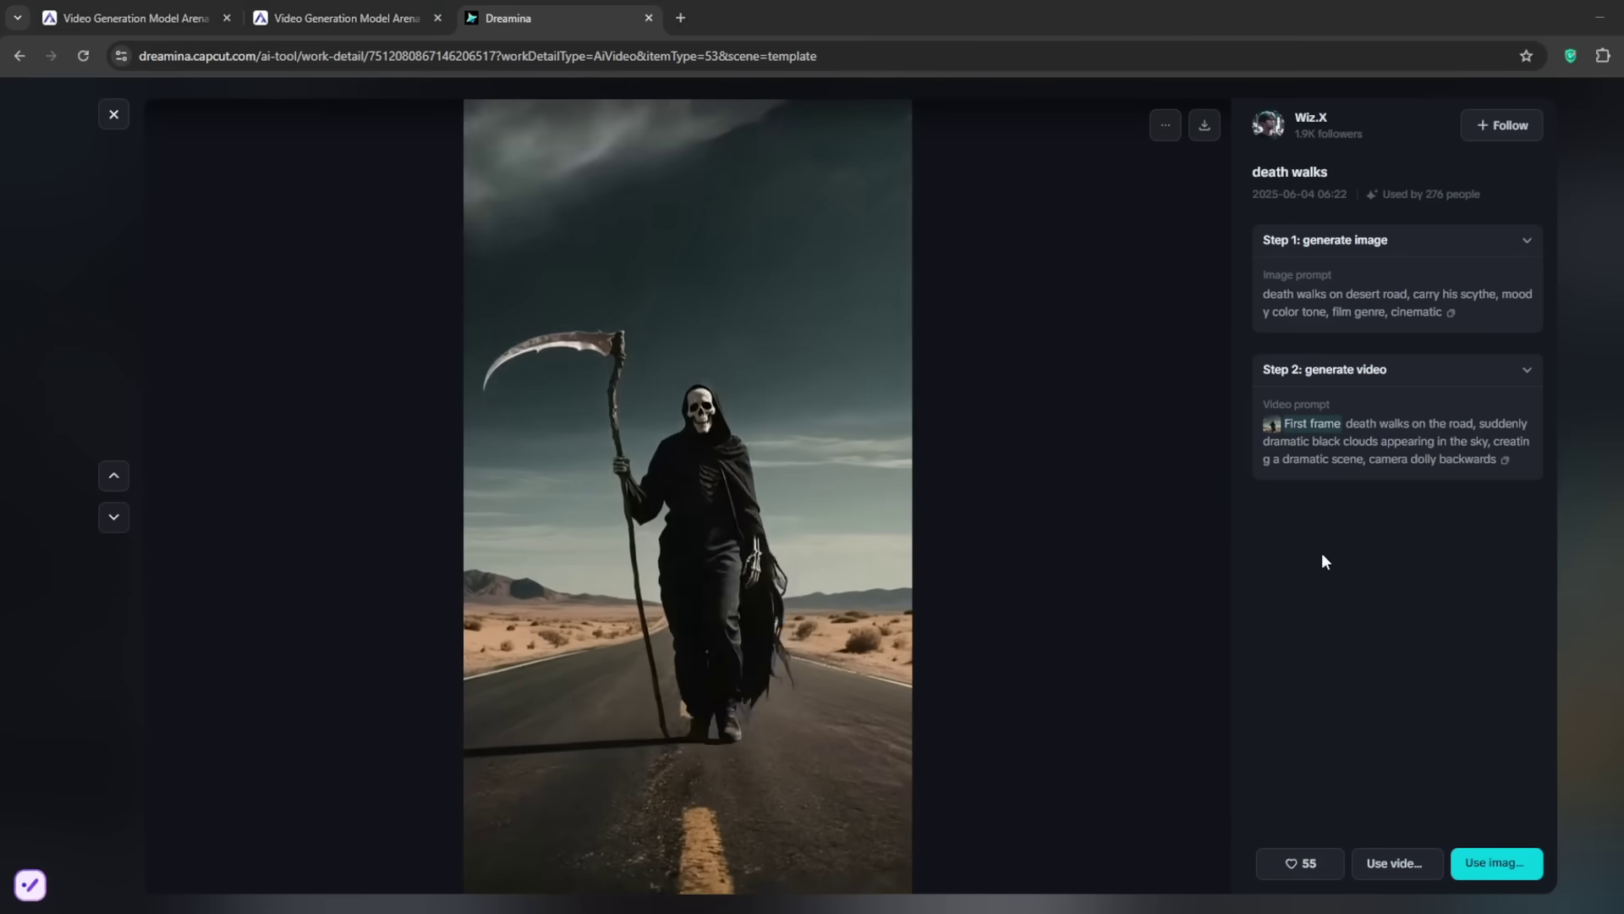
{"action": "scroll", "coordinate": [1516, 617], "scroll_direction": "down", "scroll_amount": 1}
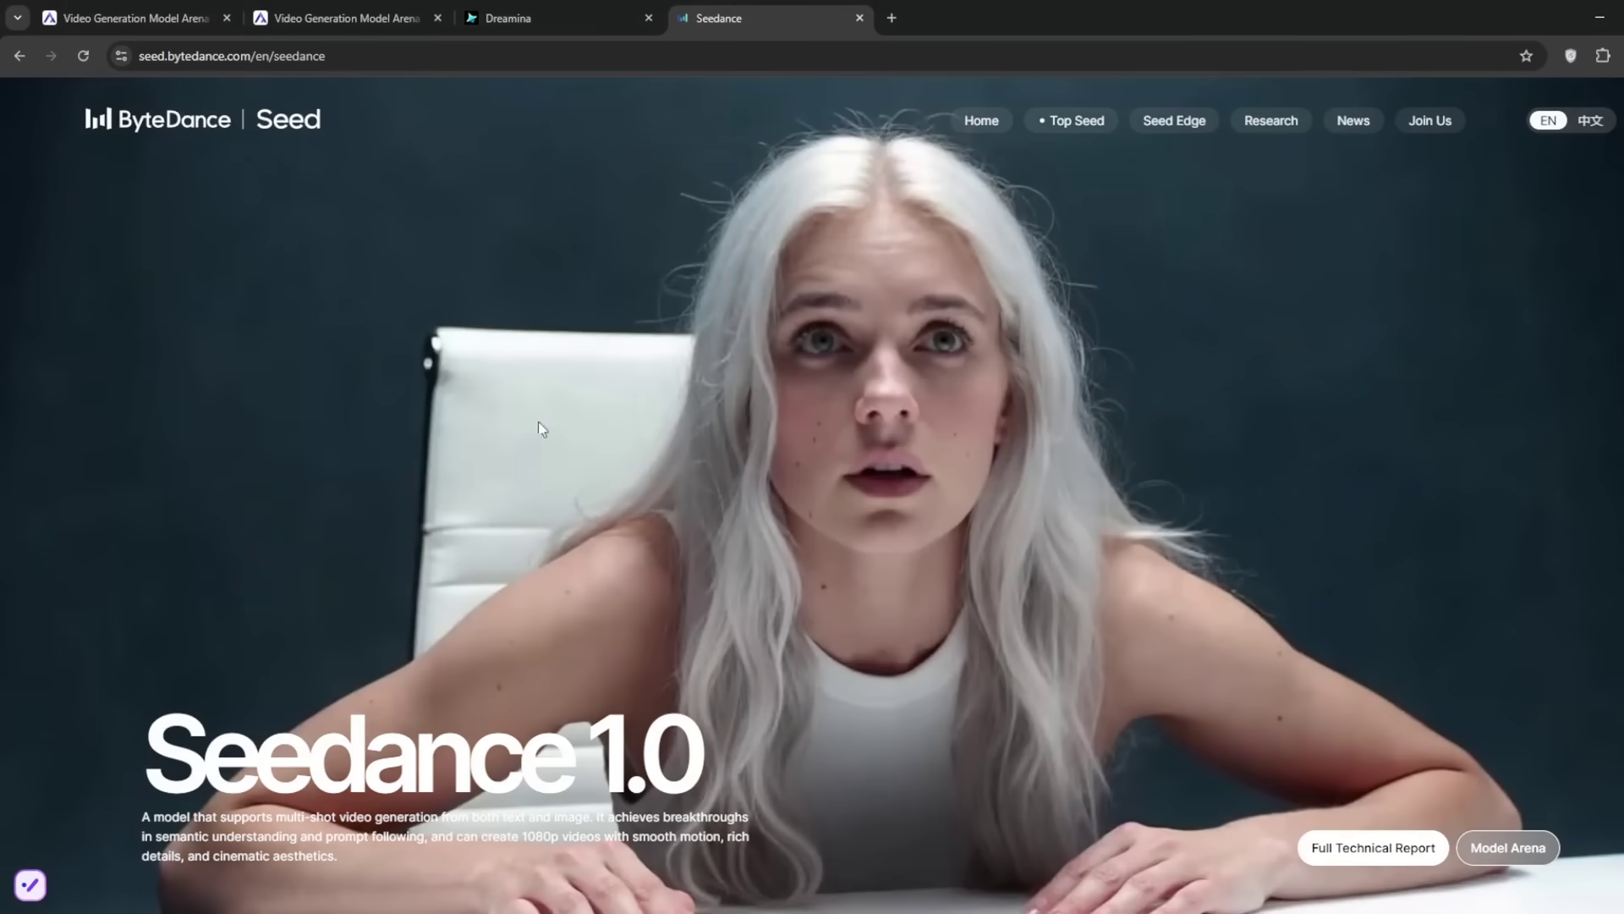
Watch the Seedance 1.0 showcase video full screen on the ByteDance Seed page.
{"action": "scroll", "coordinate": [547, 461], "scroll_direction": "down", "scroll_amount": 5}
{"action": "scroll", "coordinate": [547, 454], "scroll_direction": "up", "scroll_amount": 5}
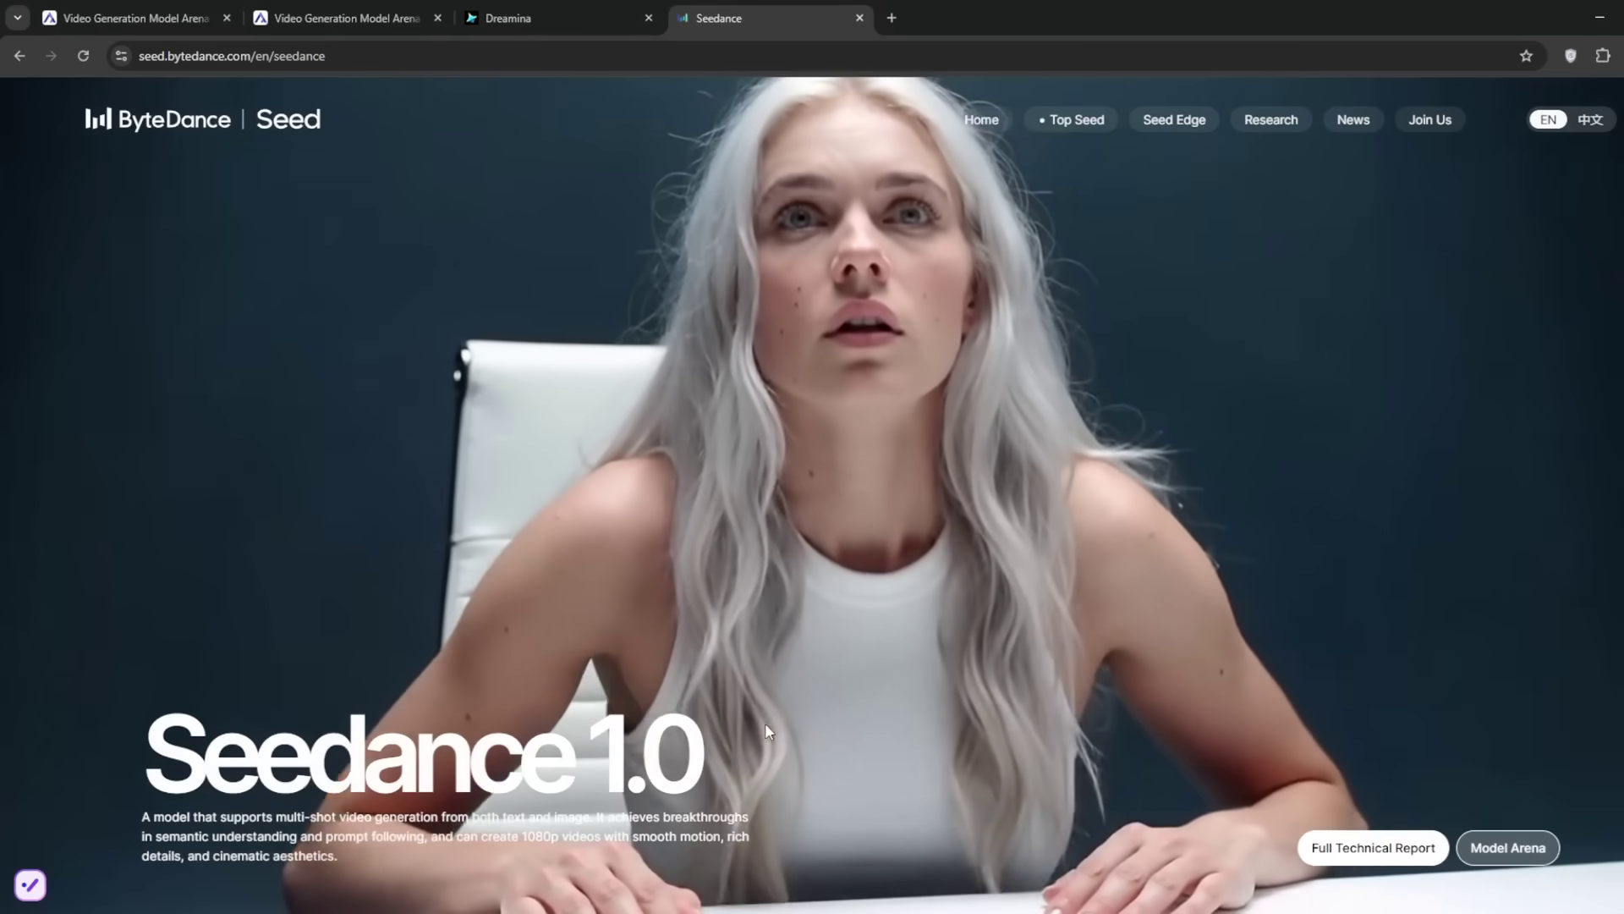
{"action": "scroll", "coordinate": [691, 704], "scroll_direction": "down", "scroll_amount": 5}
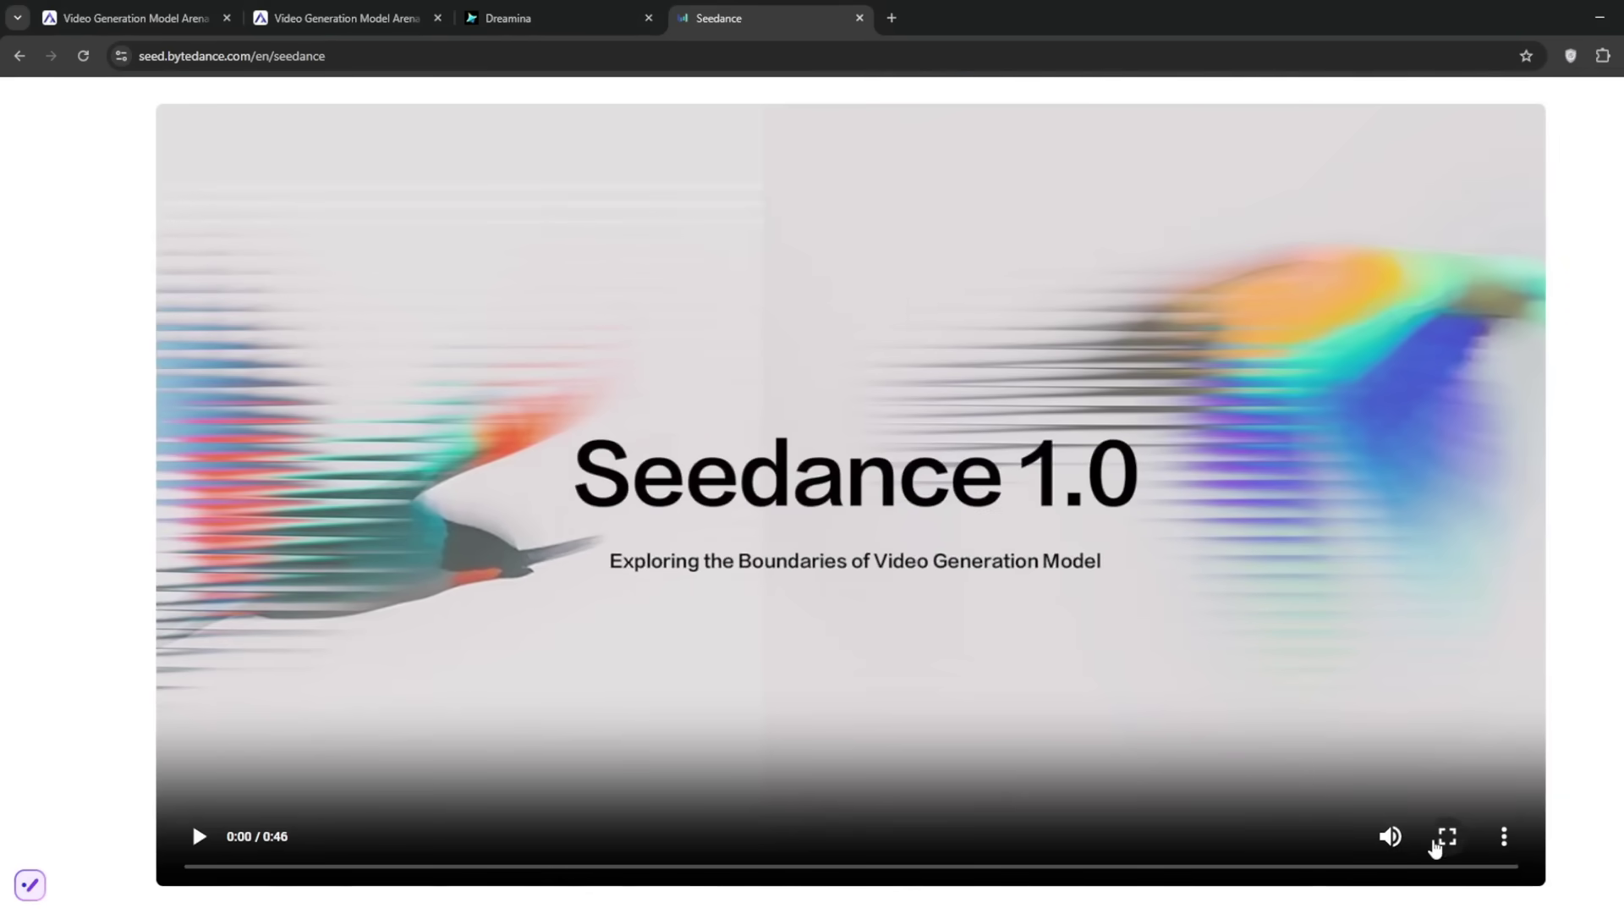
{"action": "left_click", "coordinate": [1447, 836]}
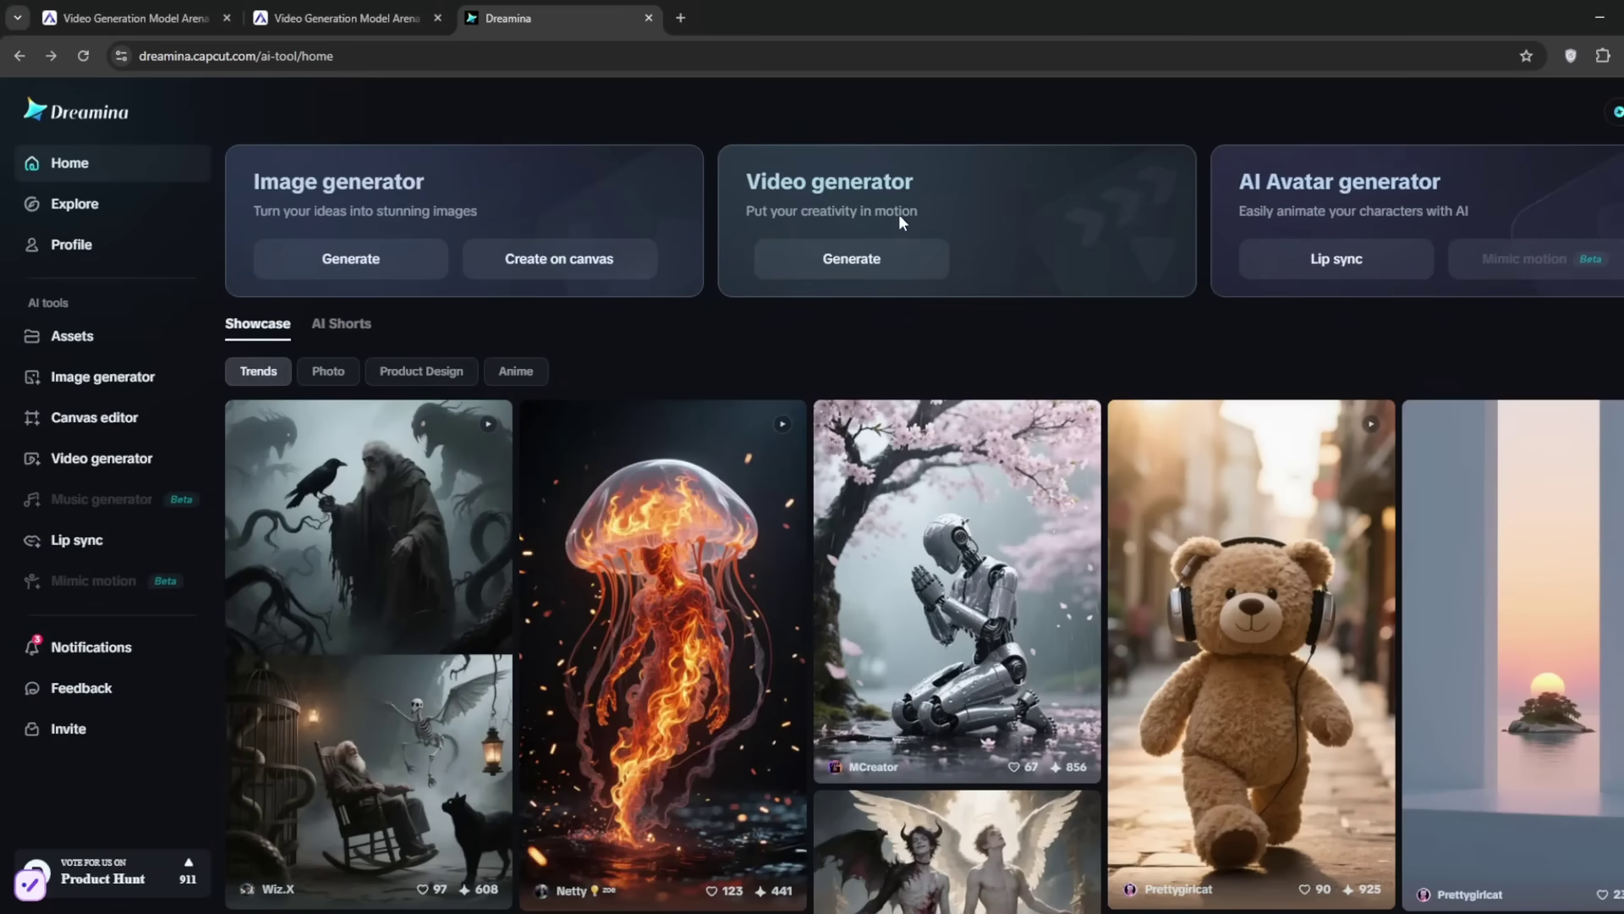
Open Dreamina's video generator and switch it to Text prompt mode.
{"action": "left_click", "coordinate": [792, 267]}
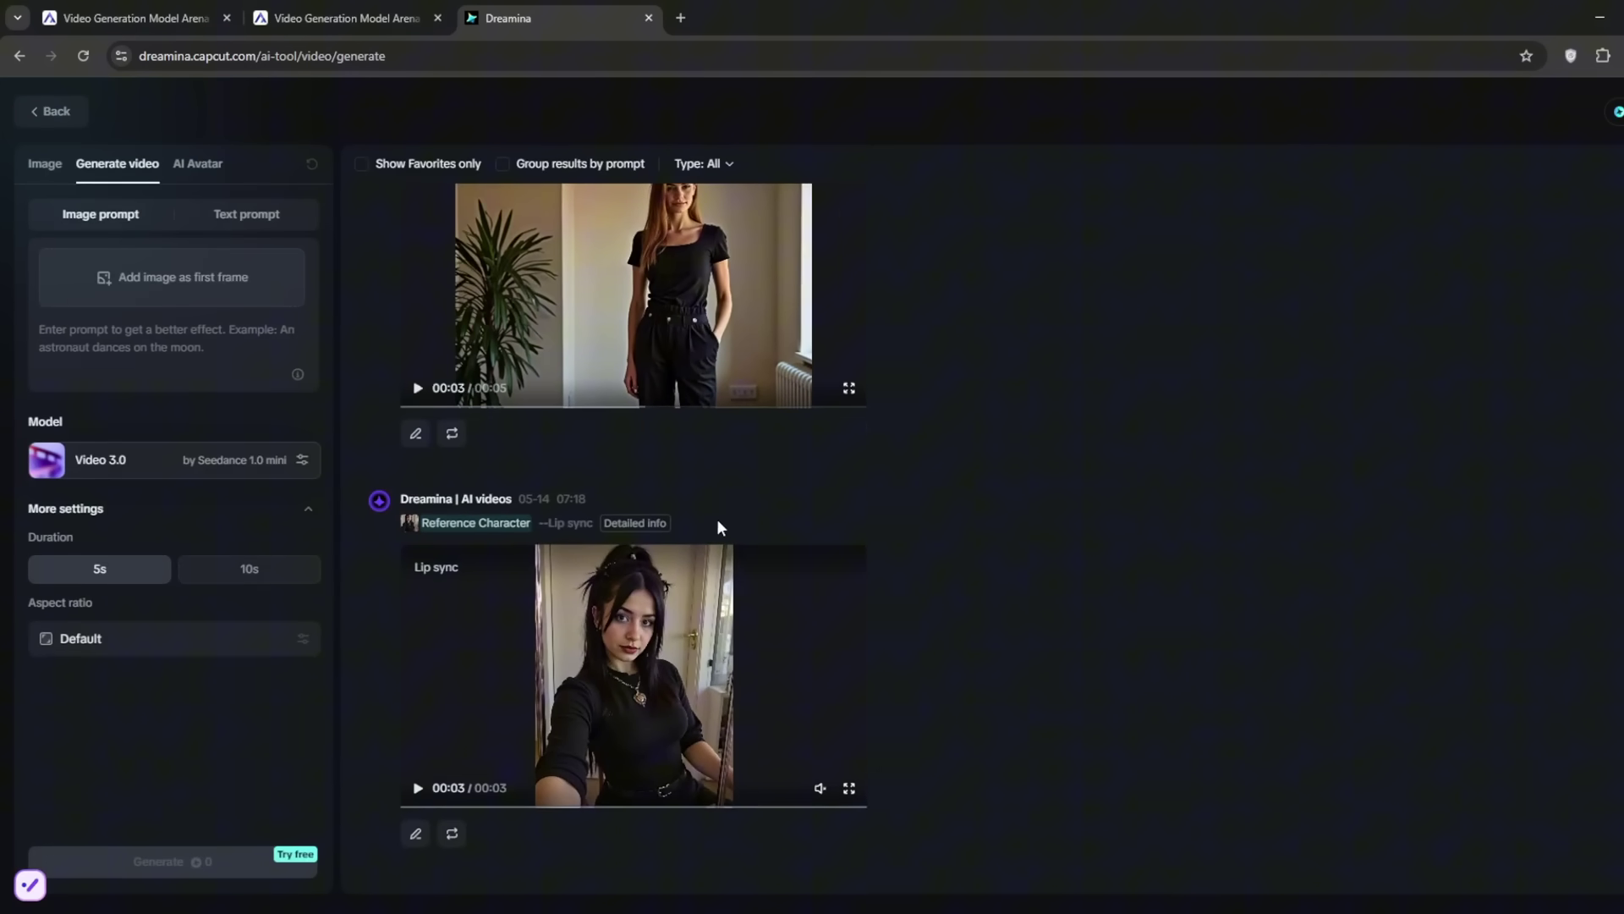
{"action": "scroll", "coordinate": [762, 533], "scroll_direction": "up", "scroll_amount": 3}
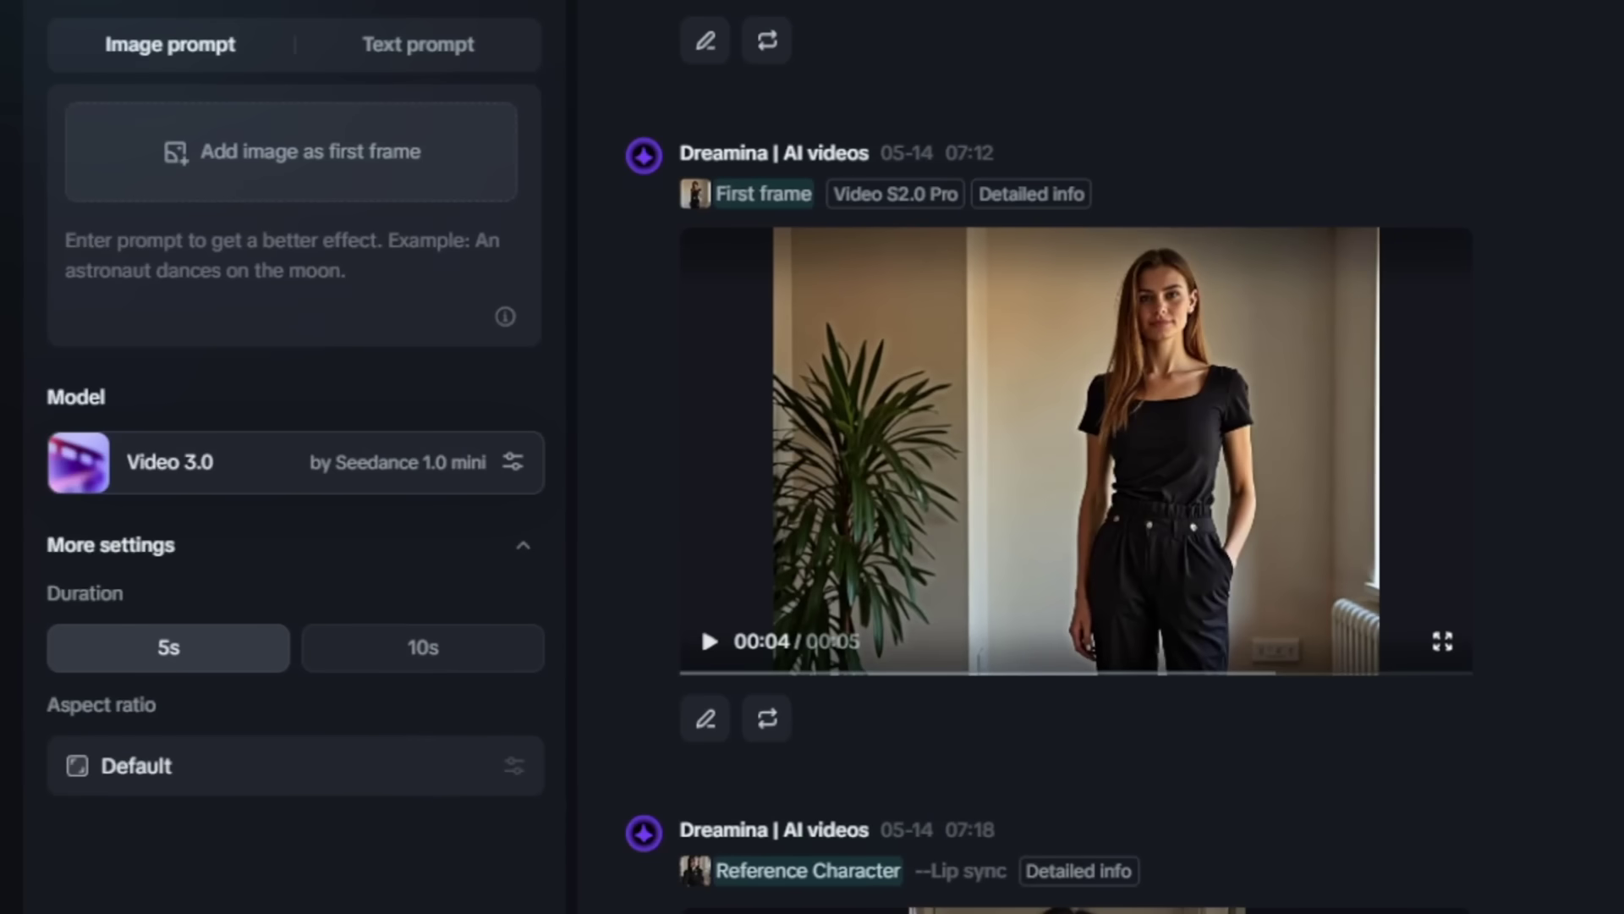
{"action": "left_click", "coordinate": [385, 61]}
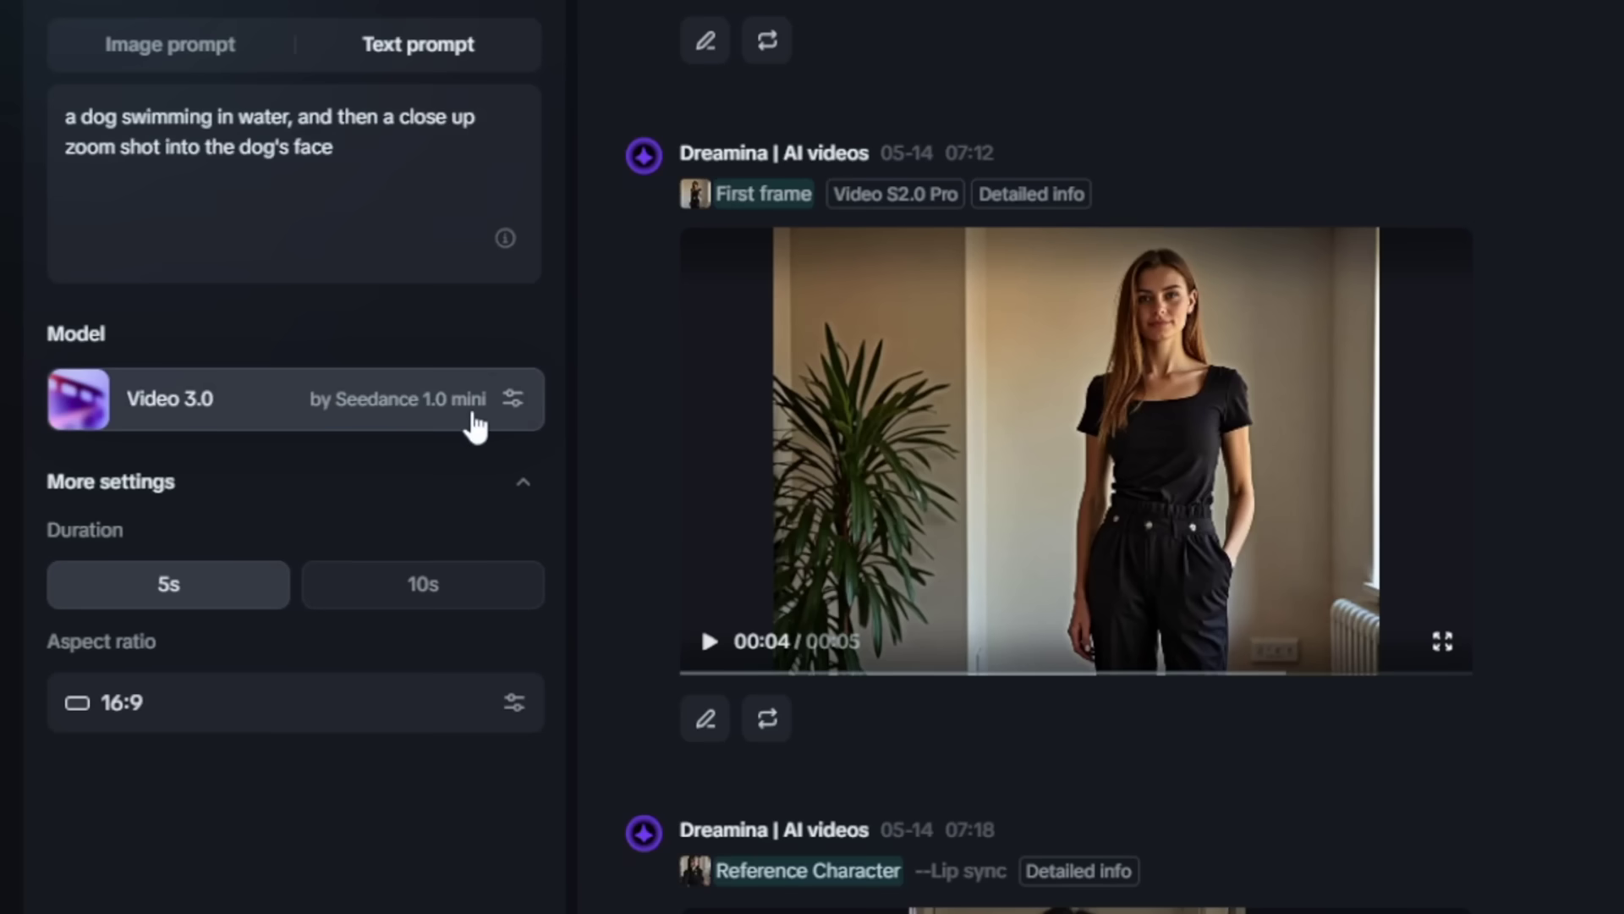
Keep the Video 3.0 model, set a 10s duration, and generate the dog-swimming clip.
{"action": "left_click", "coordinate": [511, 404]}
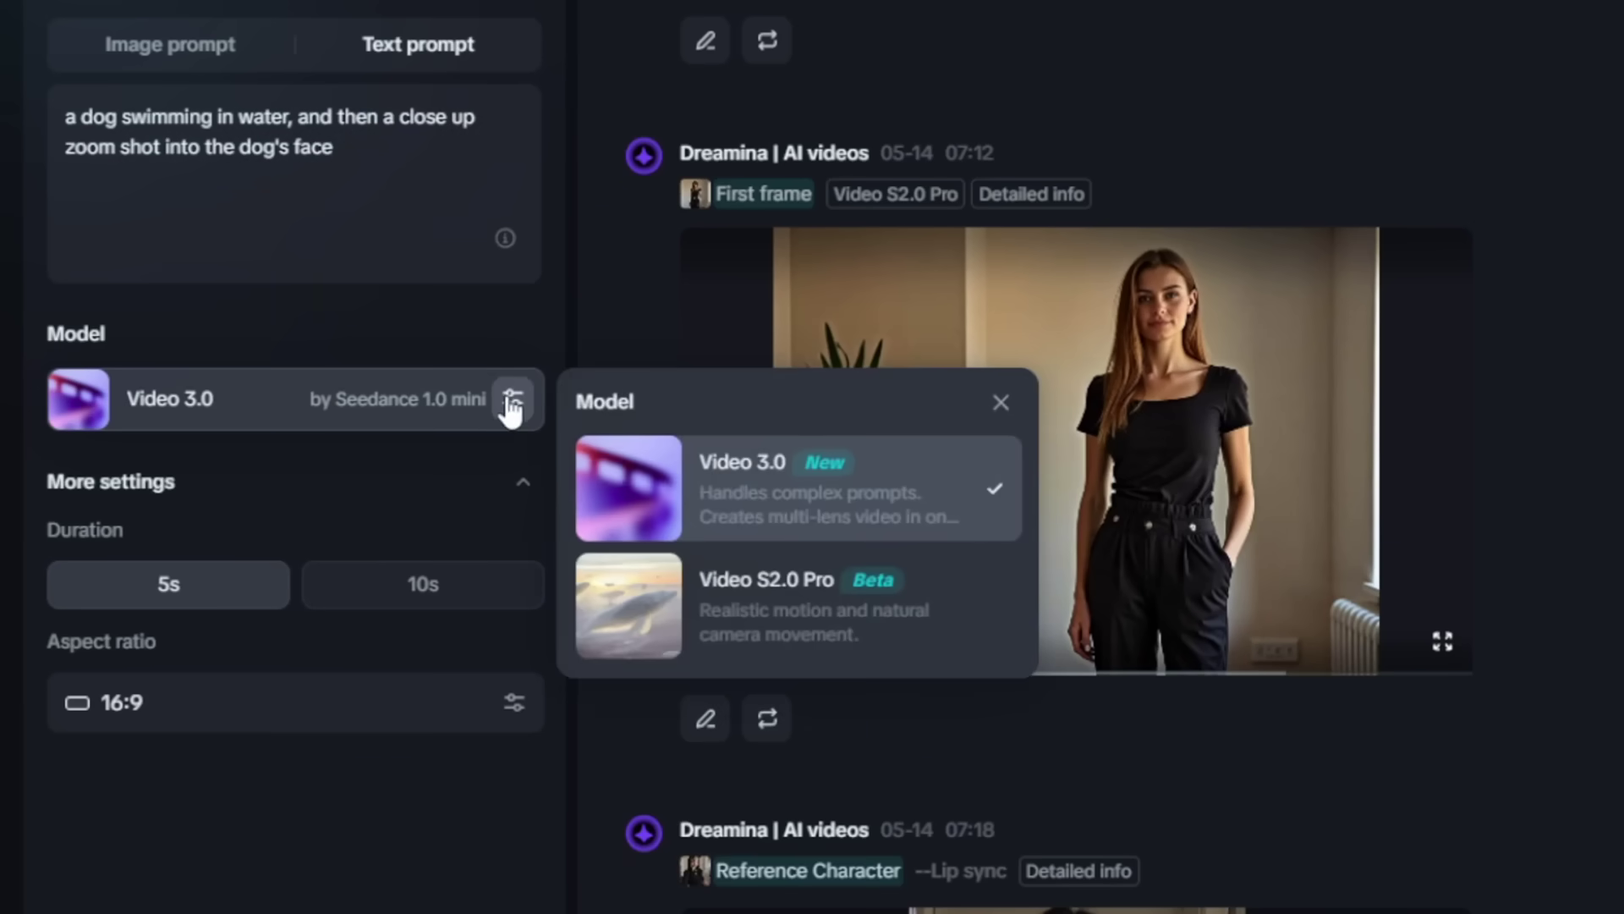
{"action": "left_click", "coordinate": [709, 499]}
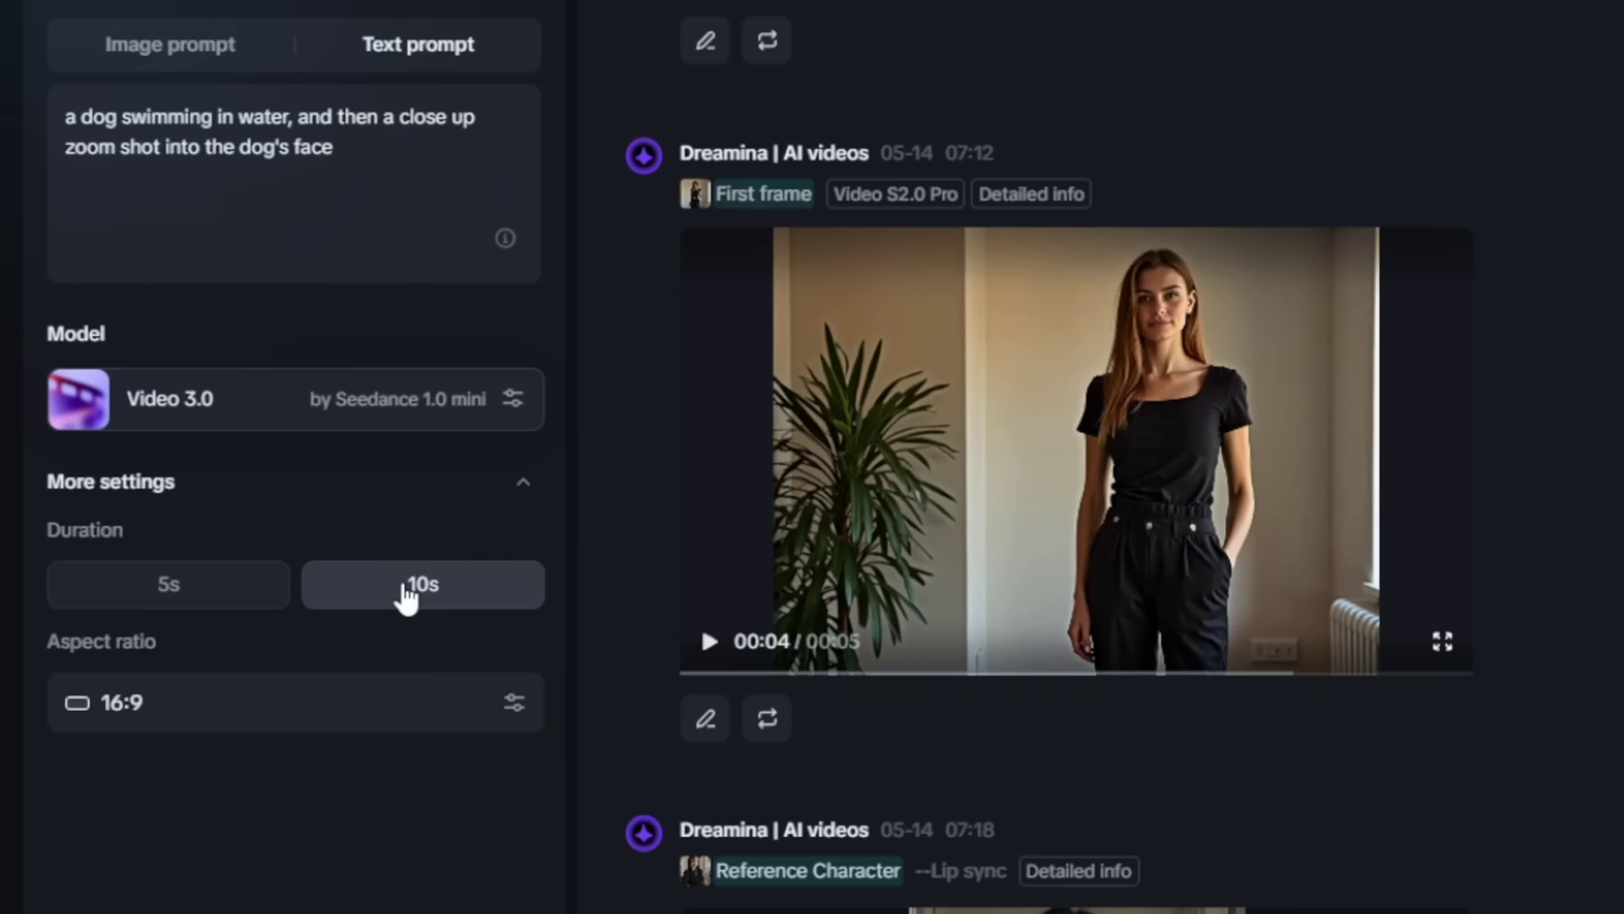
{"action": "left_click", "coordinate": [406, 707]}
{"action": "scroll", "coordinate": [765, 703], "scroll_direction": "down", "scroll_amount": 3}
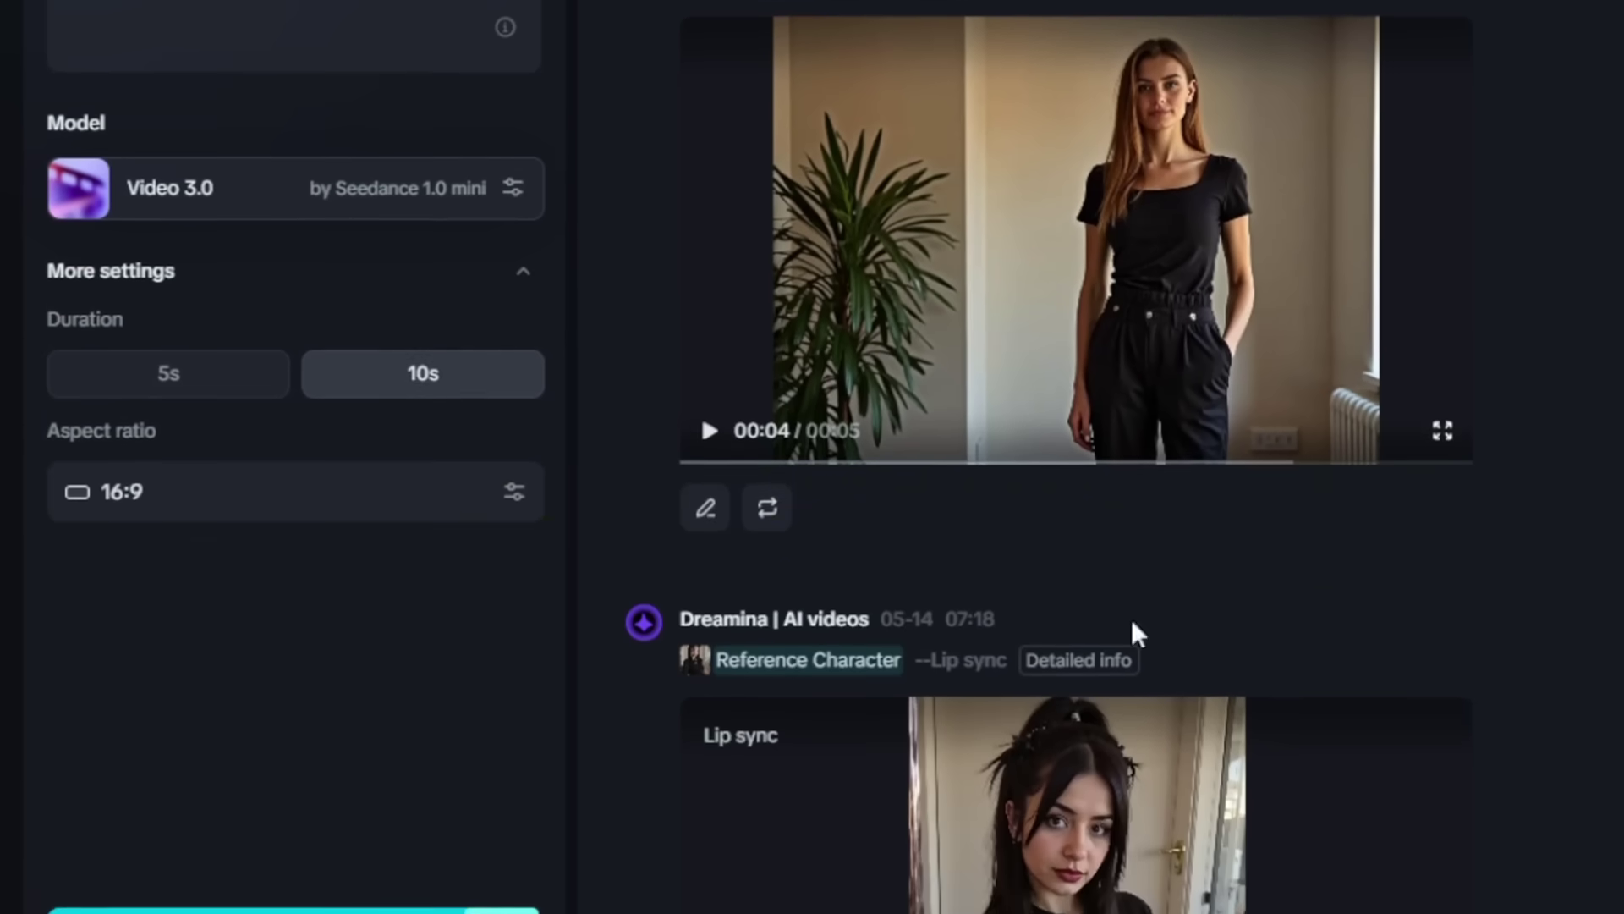
{"action": "scroll", "coordinate": [1136, 632], "scroll_direction": "down", "scroll_amount": 1}
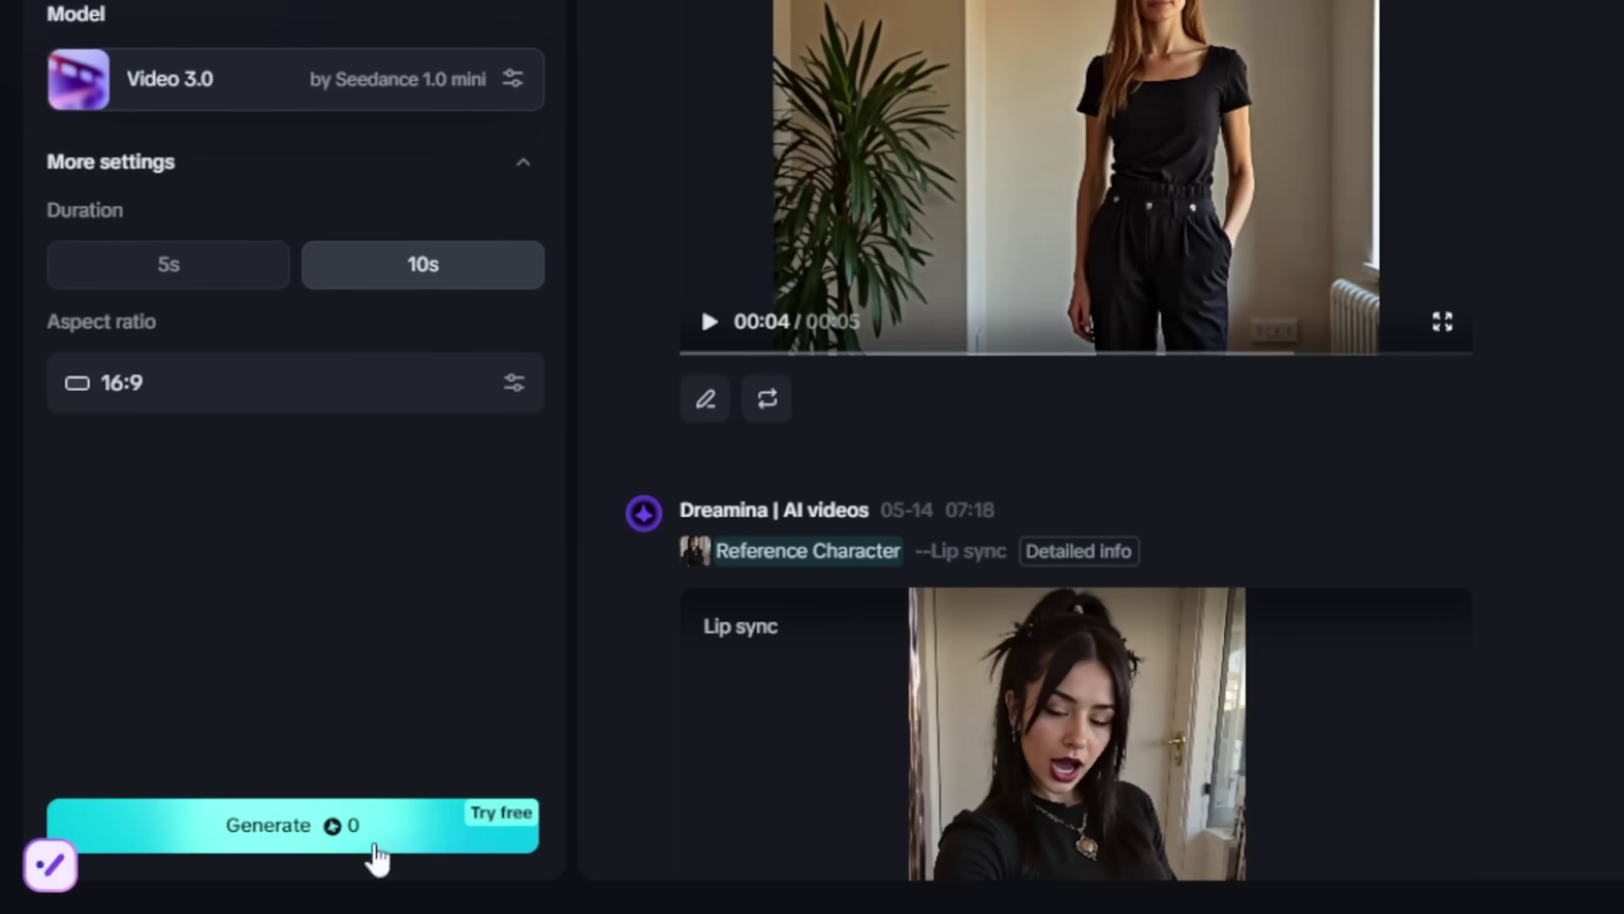
{"action": "left_click", "coordinate": [332, 832]}
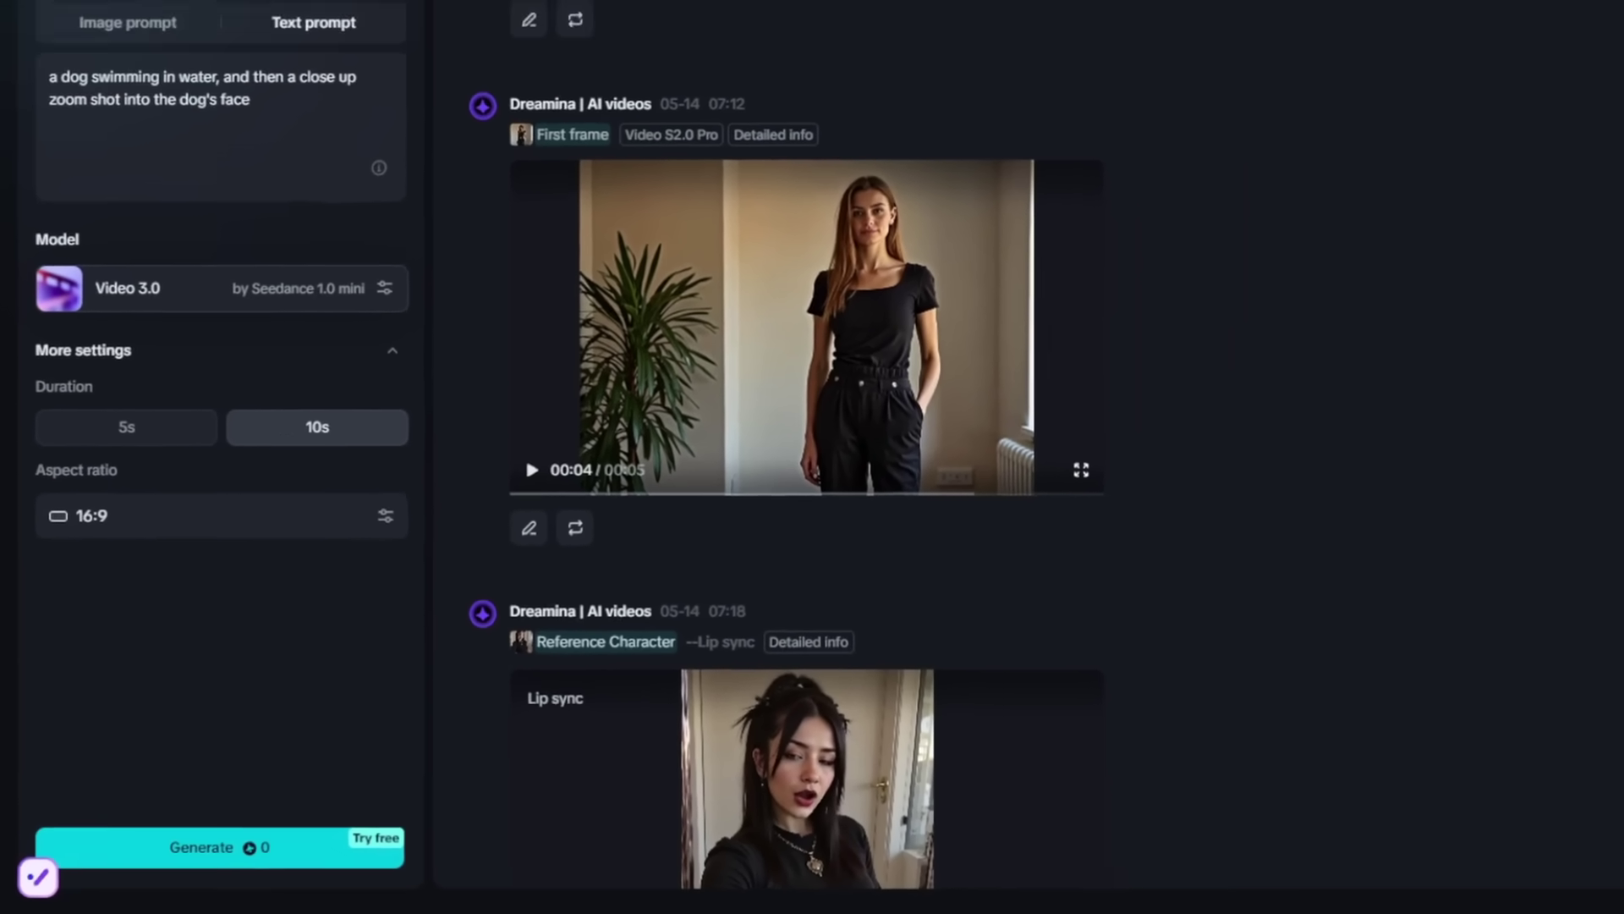
{"action": "left_click", "coordinate": [199, 856]}
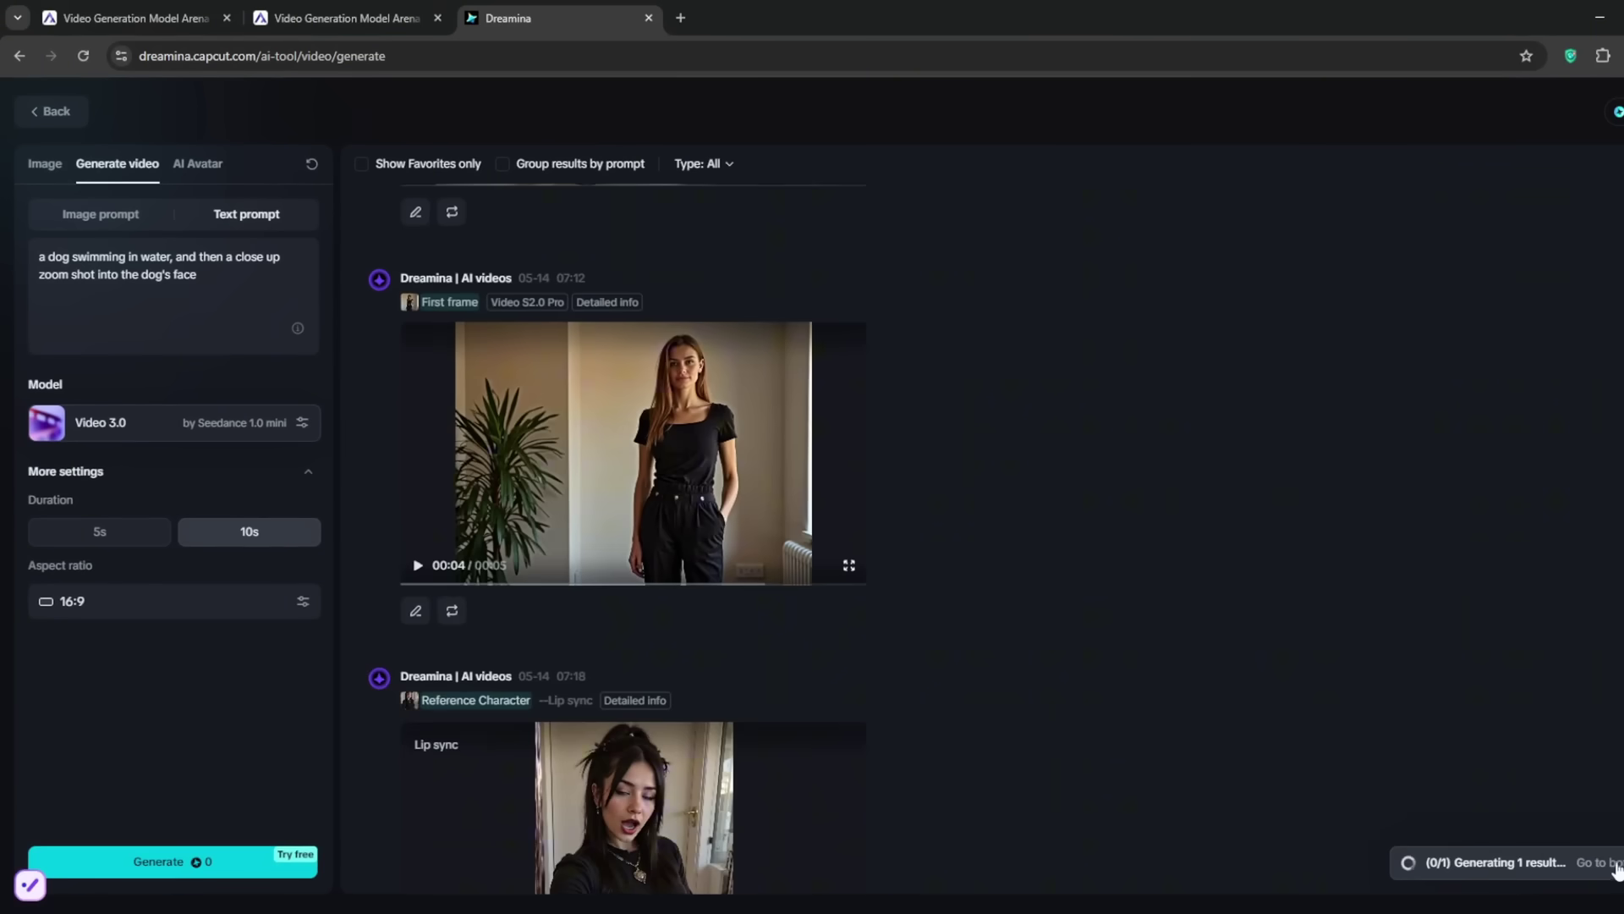
Jump to the bottom of the feed to follow the queued dog video.
{"action": "left_click", "coordinate": [1607, 862]}
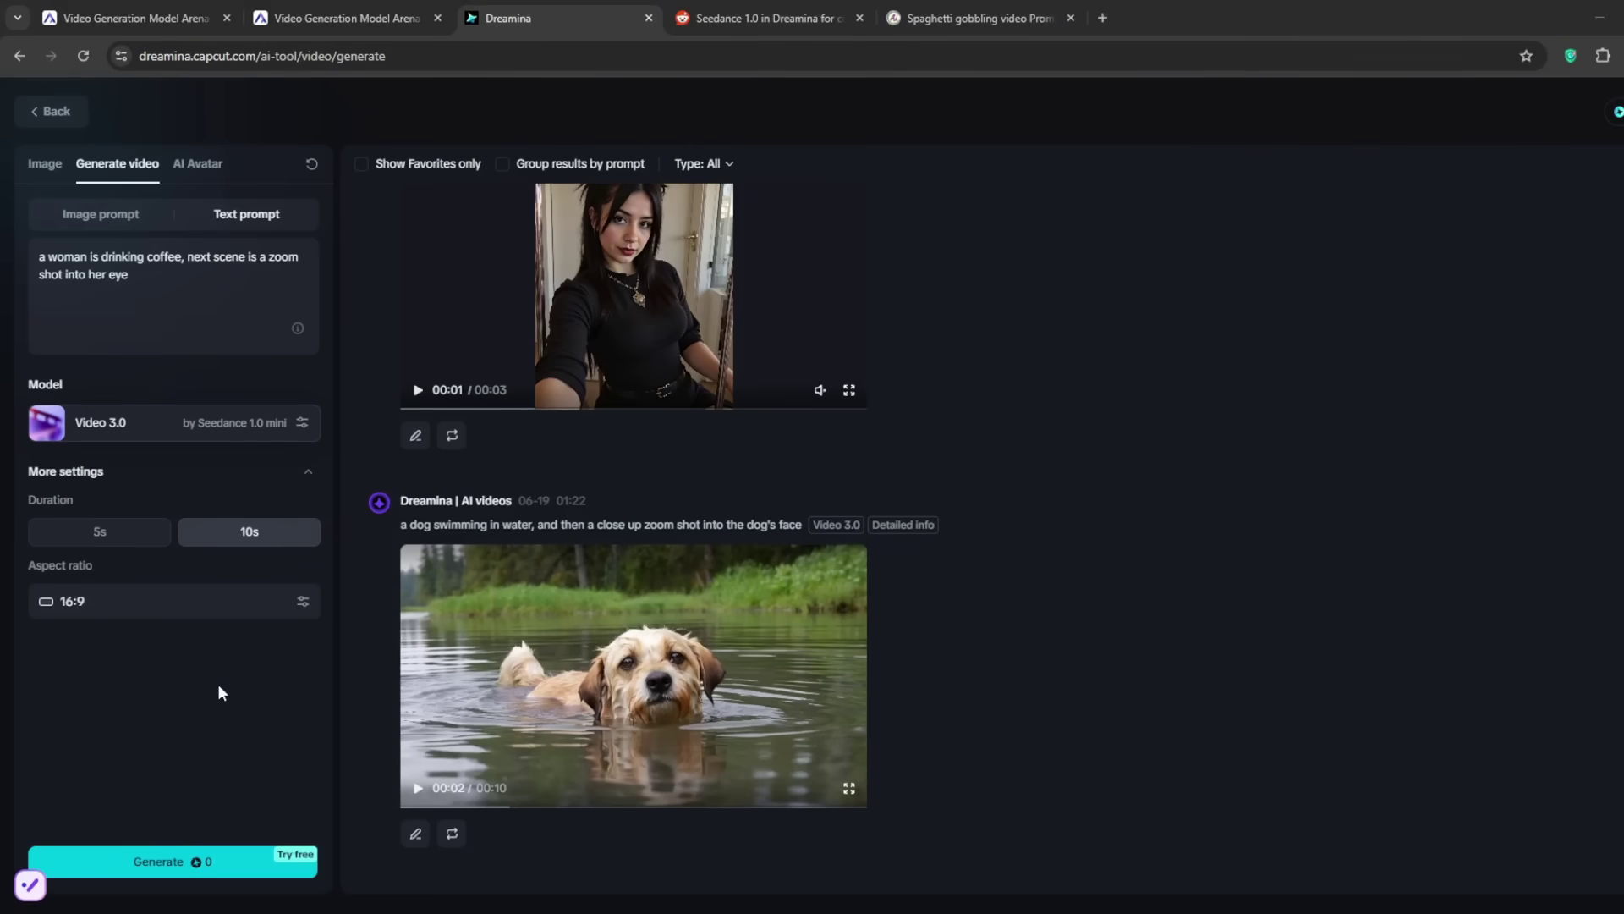
Generate the 10-second clip for the woman-drinking-coffee prompt.
{"action": "left_click", "coordinate": [147, 859]}
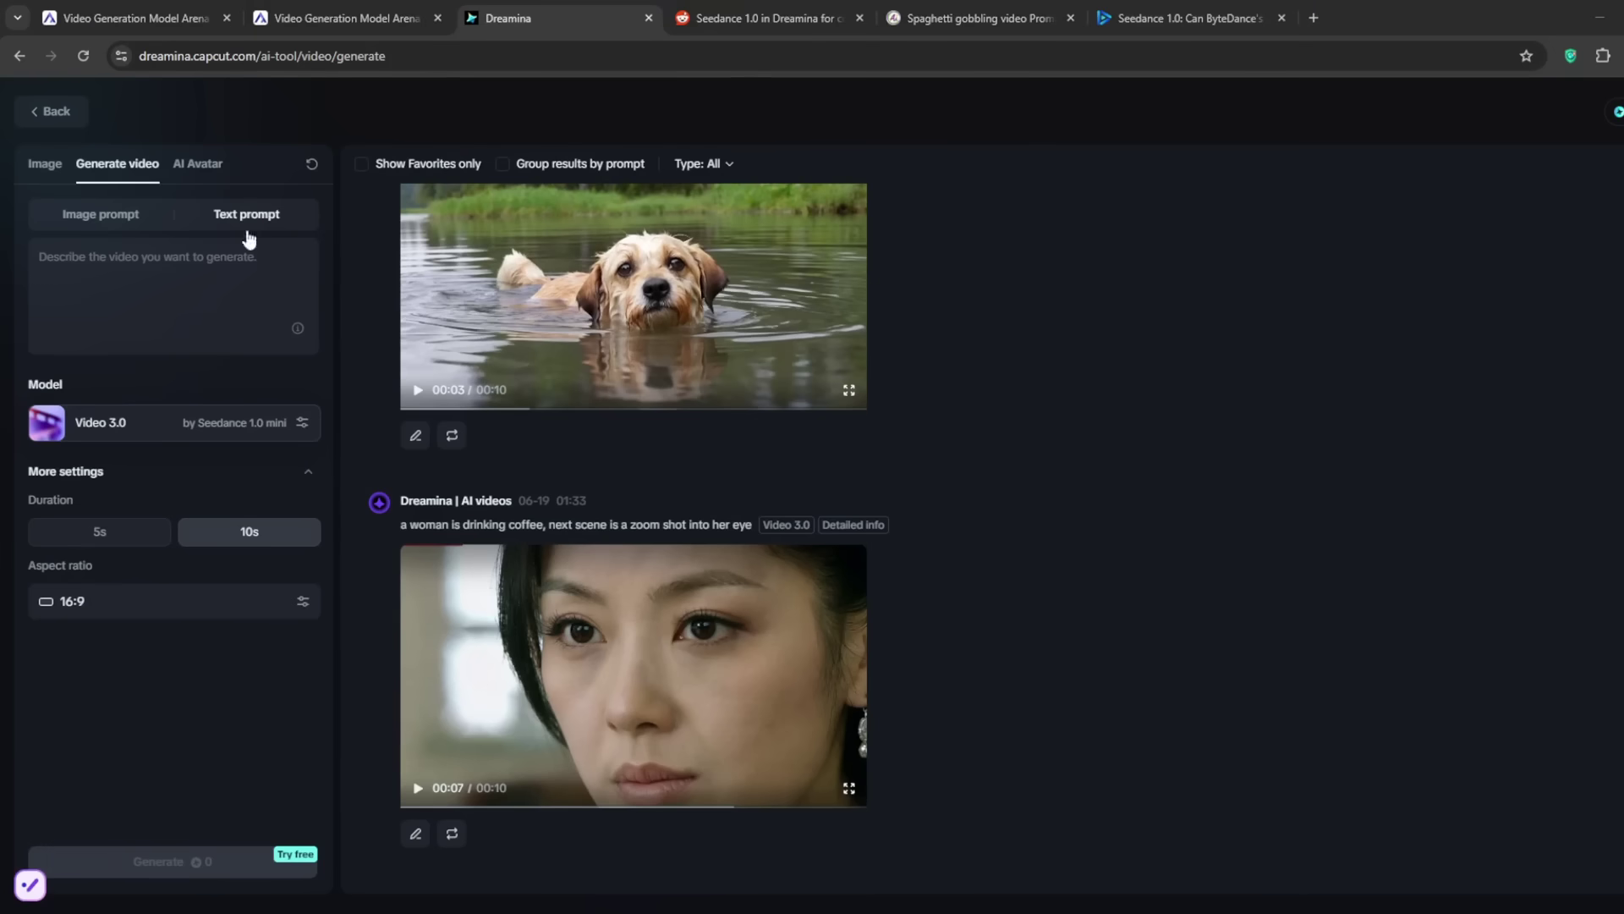
Paste the angel statue prompt and set the video aspect ratio to 9:16.
{"action": "left_click", "coordinate": [139, 263]}
{"action": "type", "text": "Angel statue comes to life: it tilts its head up, its eyes open, wings flop, and camera tracks it as it starts to fly upwards"}
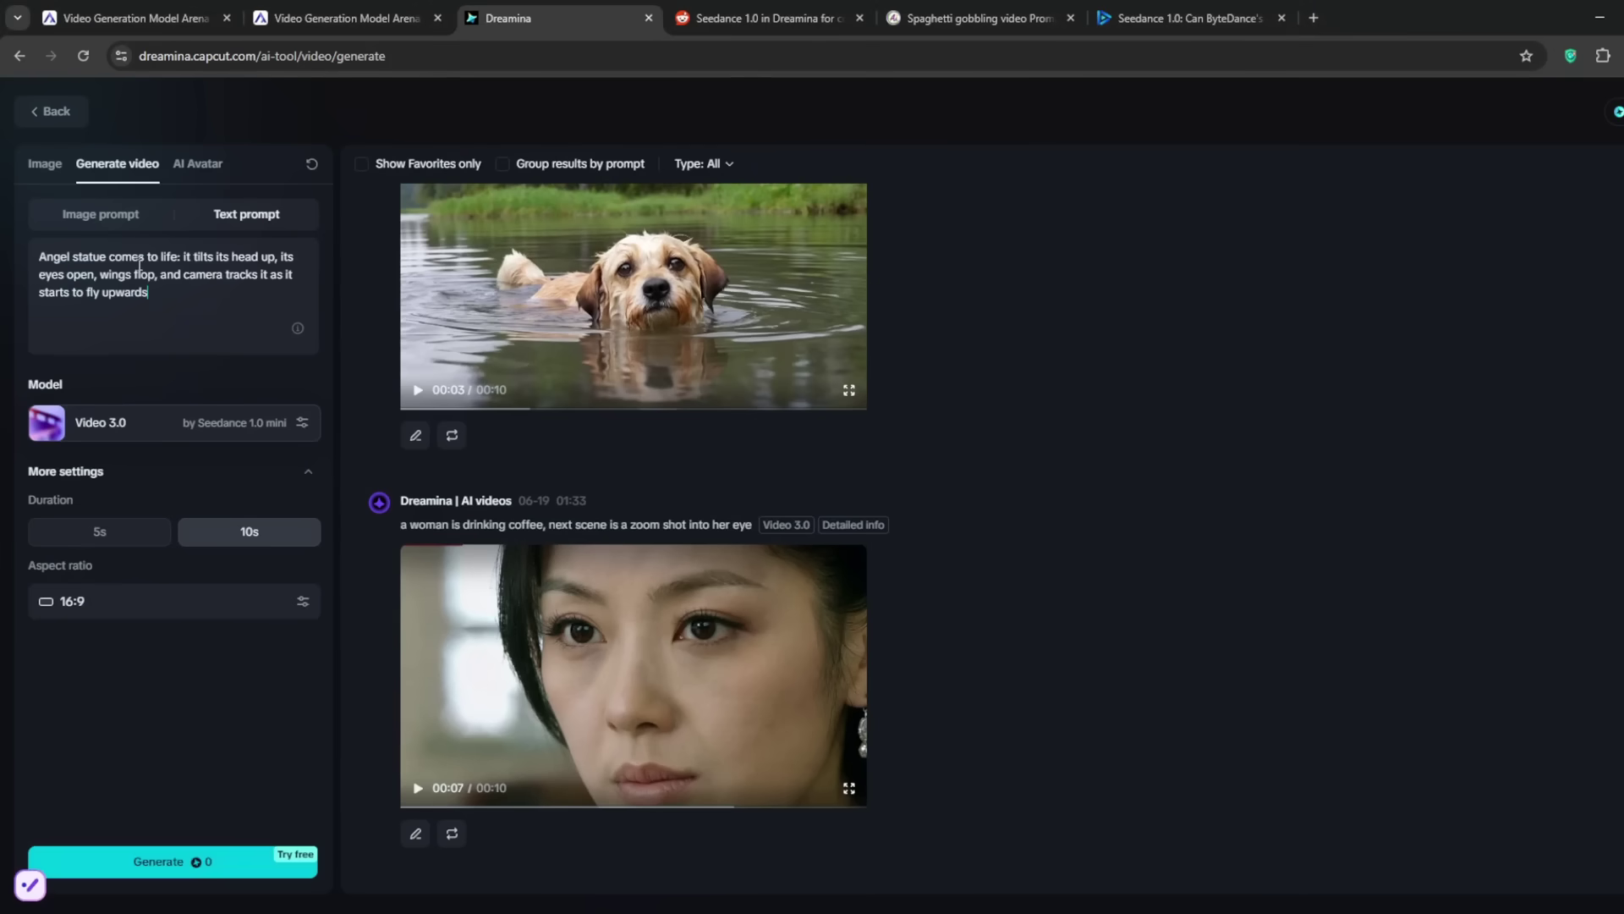
{"action": "left_click", "coordinate": [303, 602]}
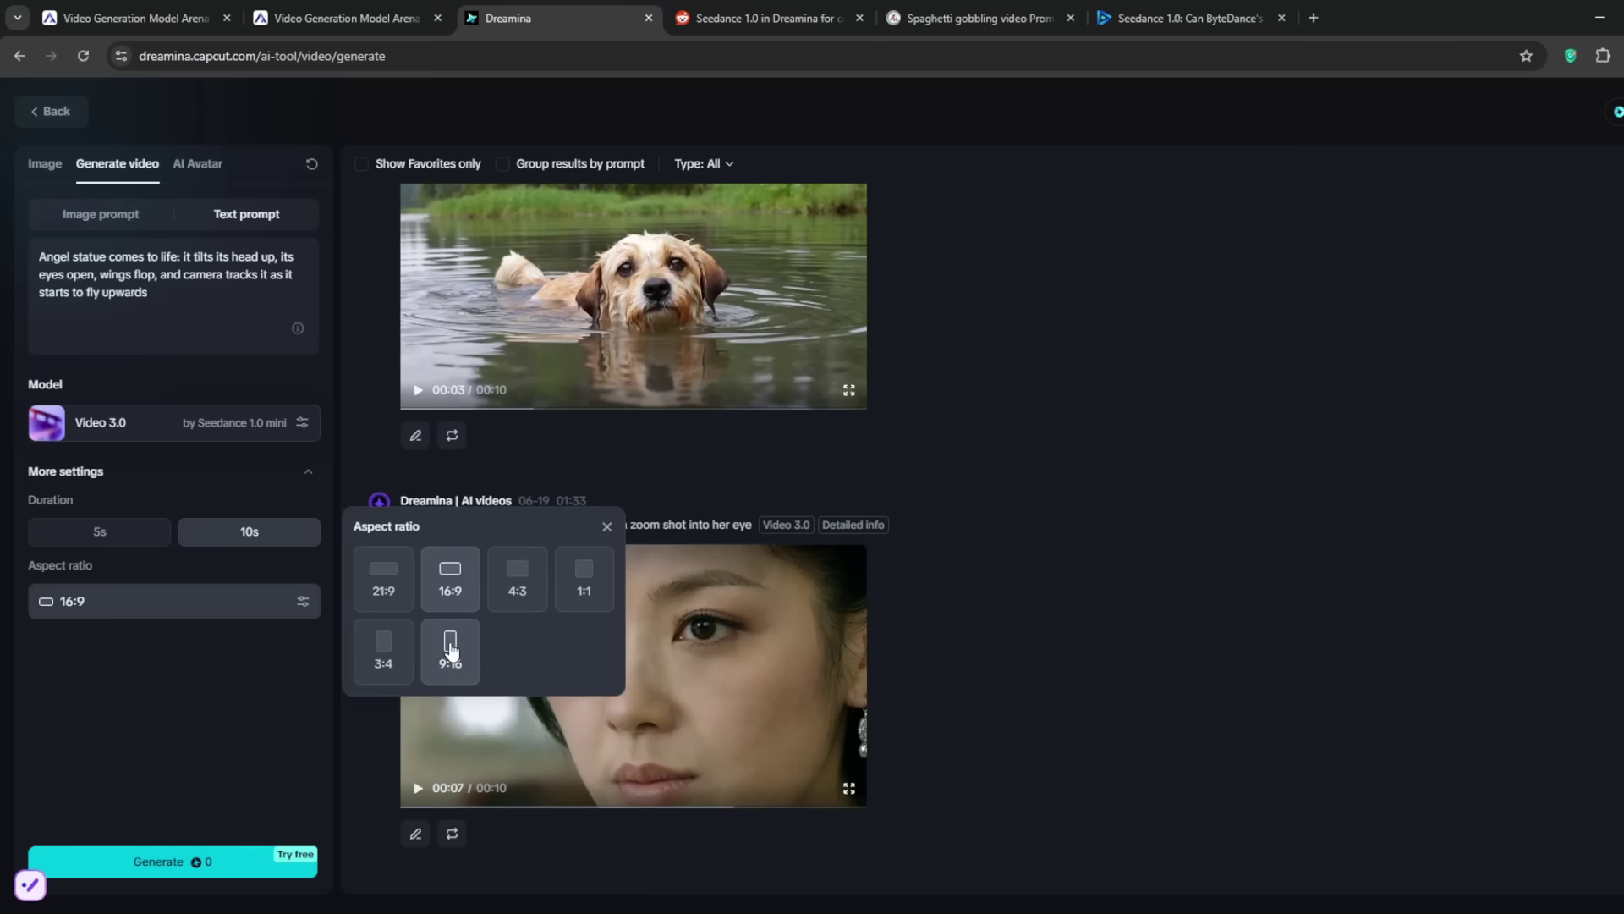
{"action": "left_click", "coordinate": [213, 795]}
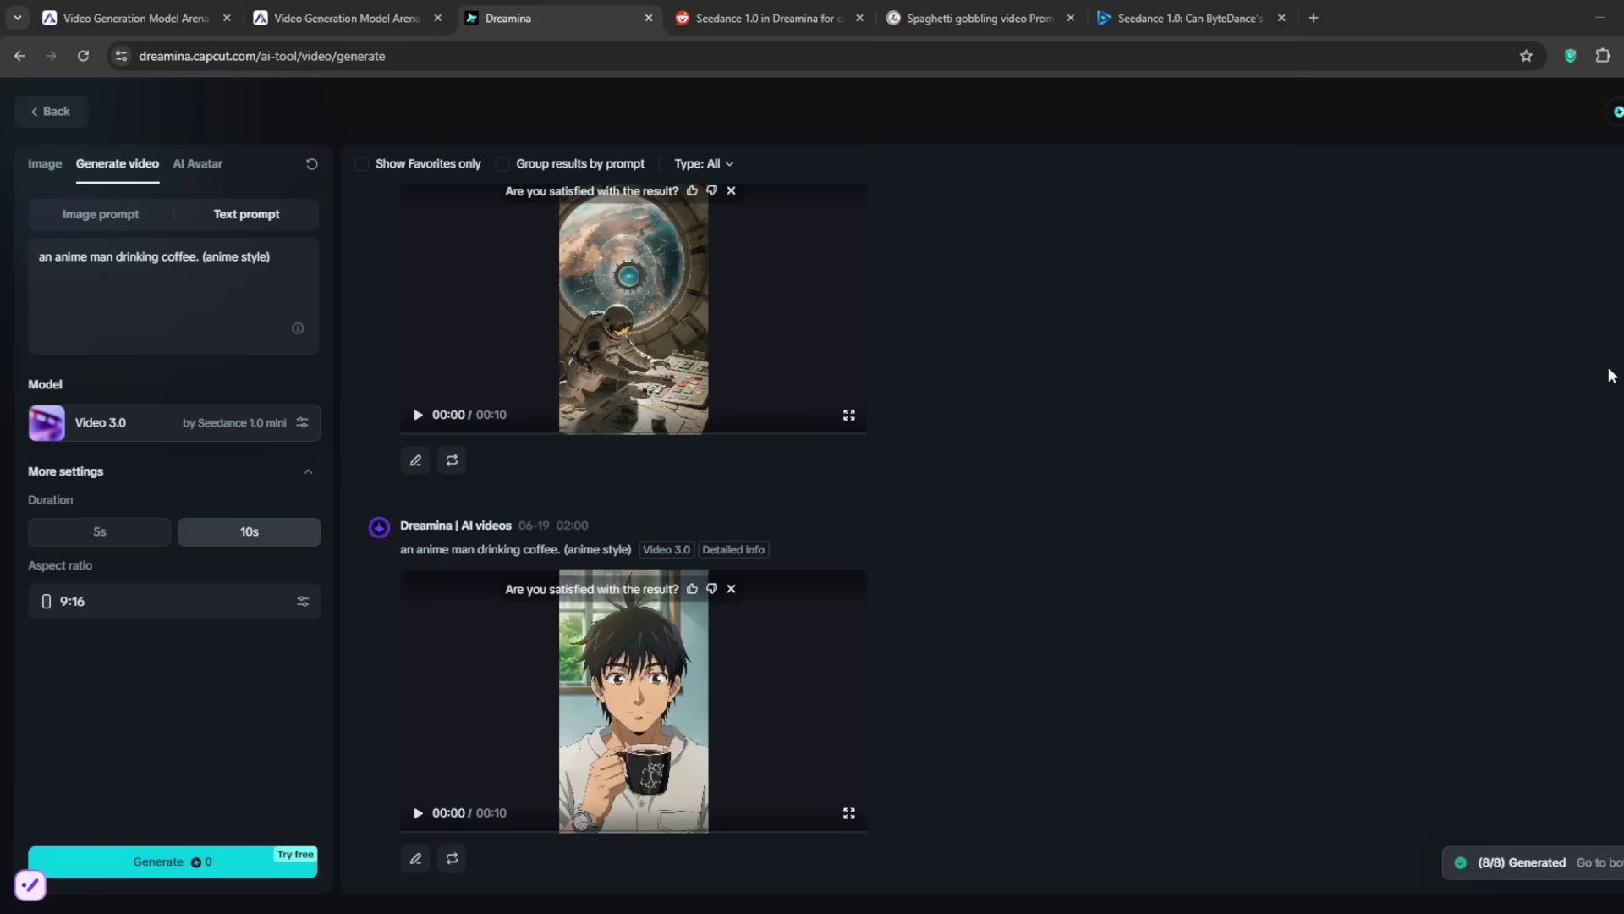
{"action": "scroll", "coordinate": [920, 592], "scroll_direction": "up", "scroll_amount": 10}
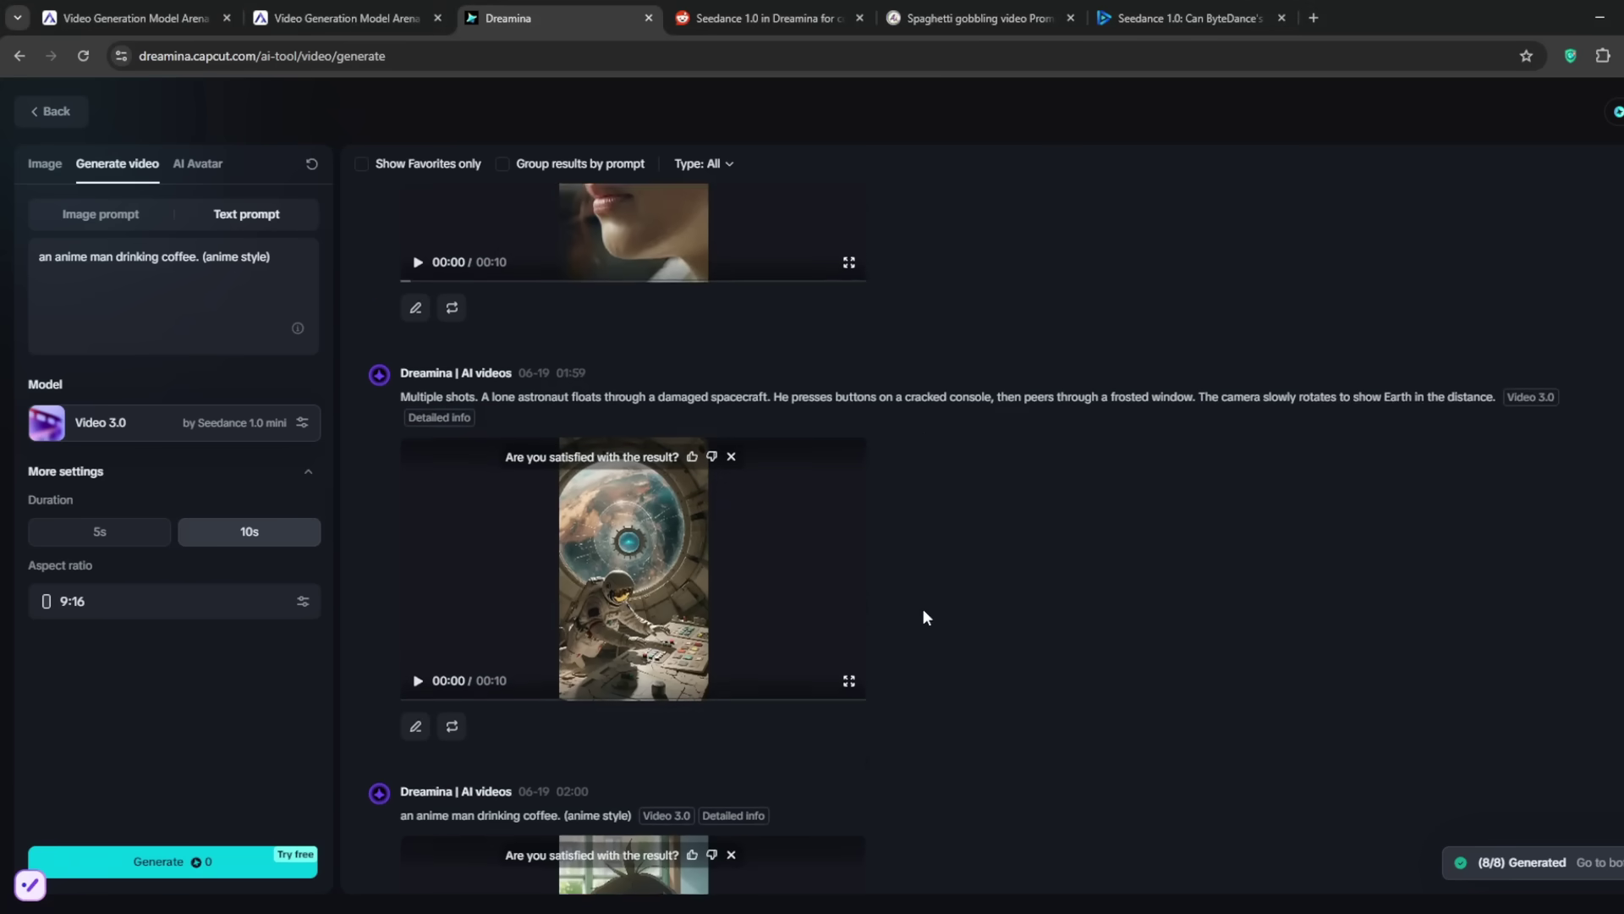
{"action": "scroll", "coordinate": [922, 607], "scroll_direction": "up", "scroll_amount": 2}
{"action": "left_click_drag", "start_coordinate": [411, 201], "coordinate": [592, 204]}
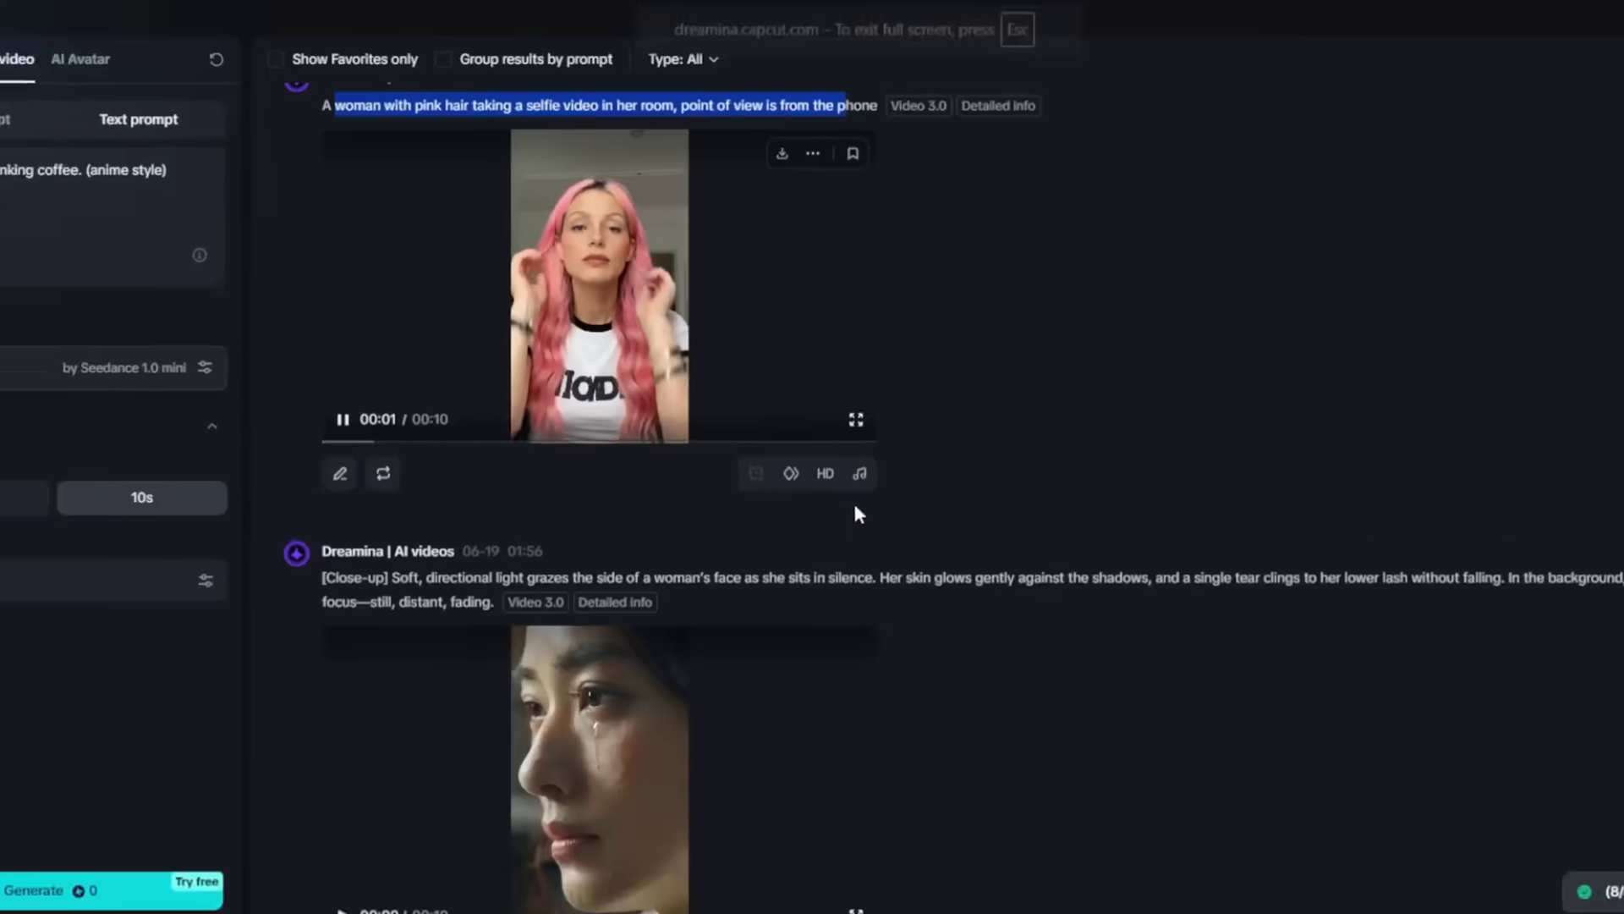
{"action": "left_click", "coordinate": [874, 631]}
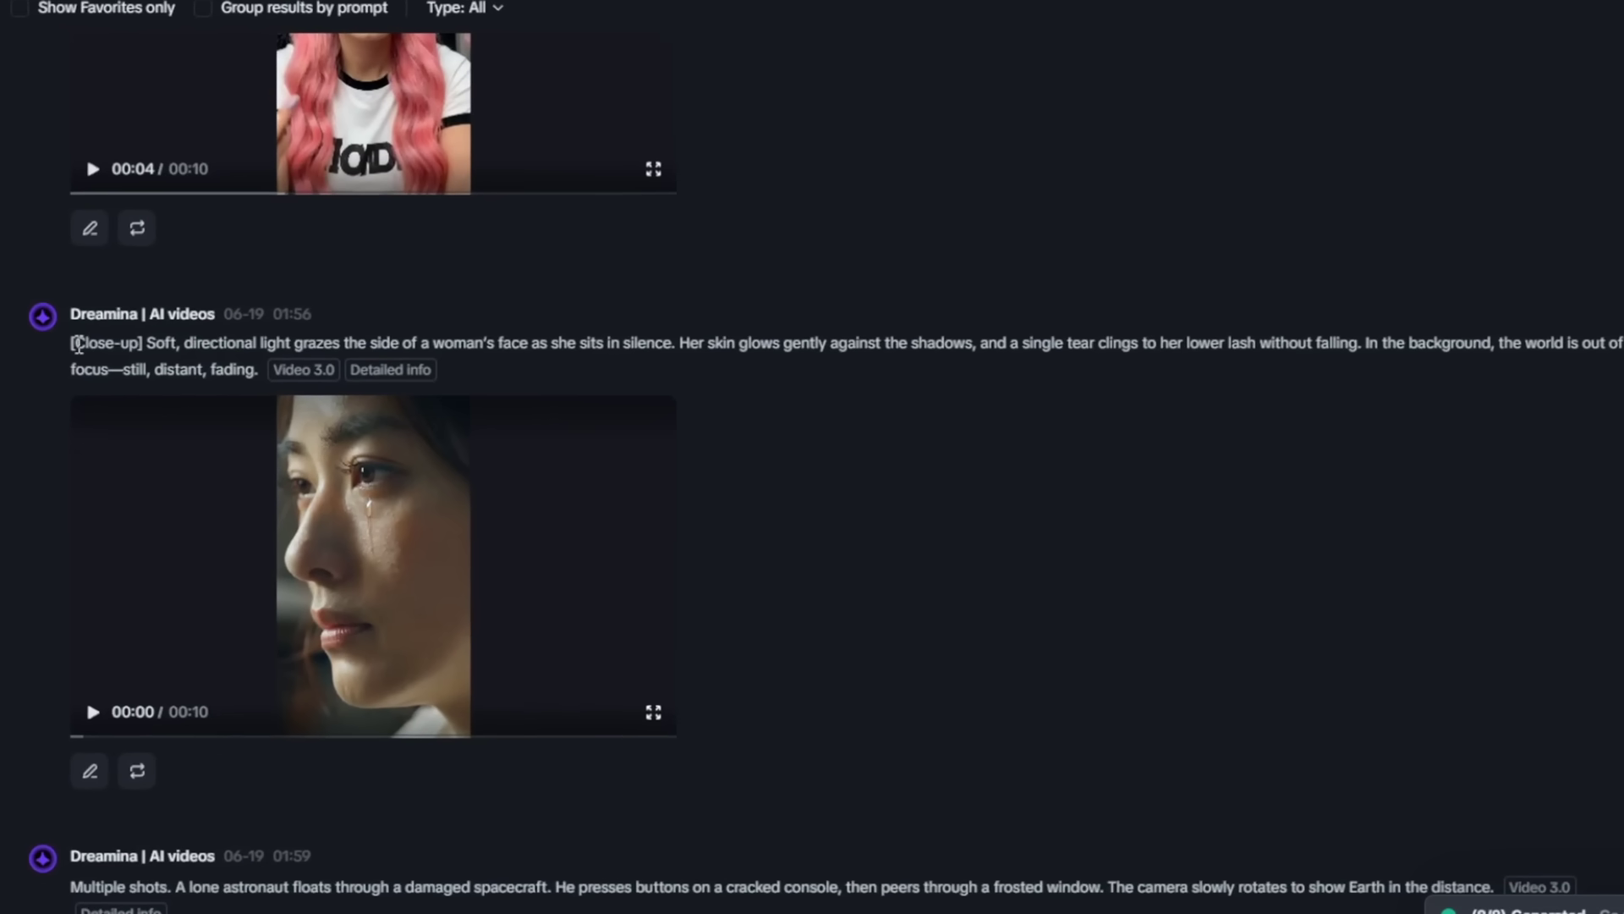
Select the crying-woman prompt, then watch its close-up and the astronaut clip full screen.
{"action": "left_click_drag", "start_coordinate": [156, 343], "coordinate": [928, 408]}
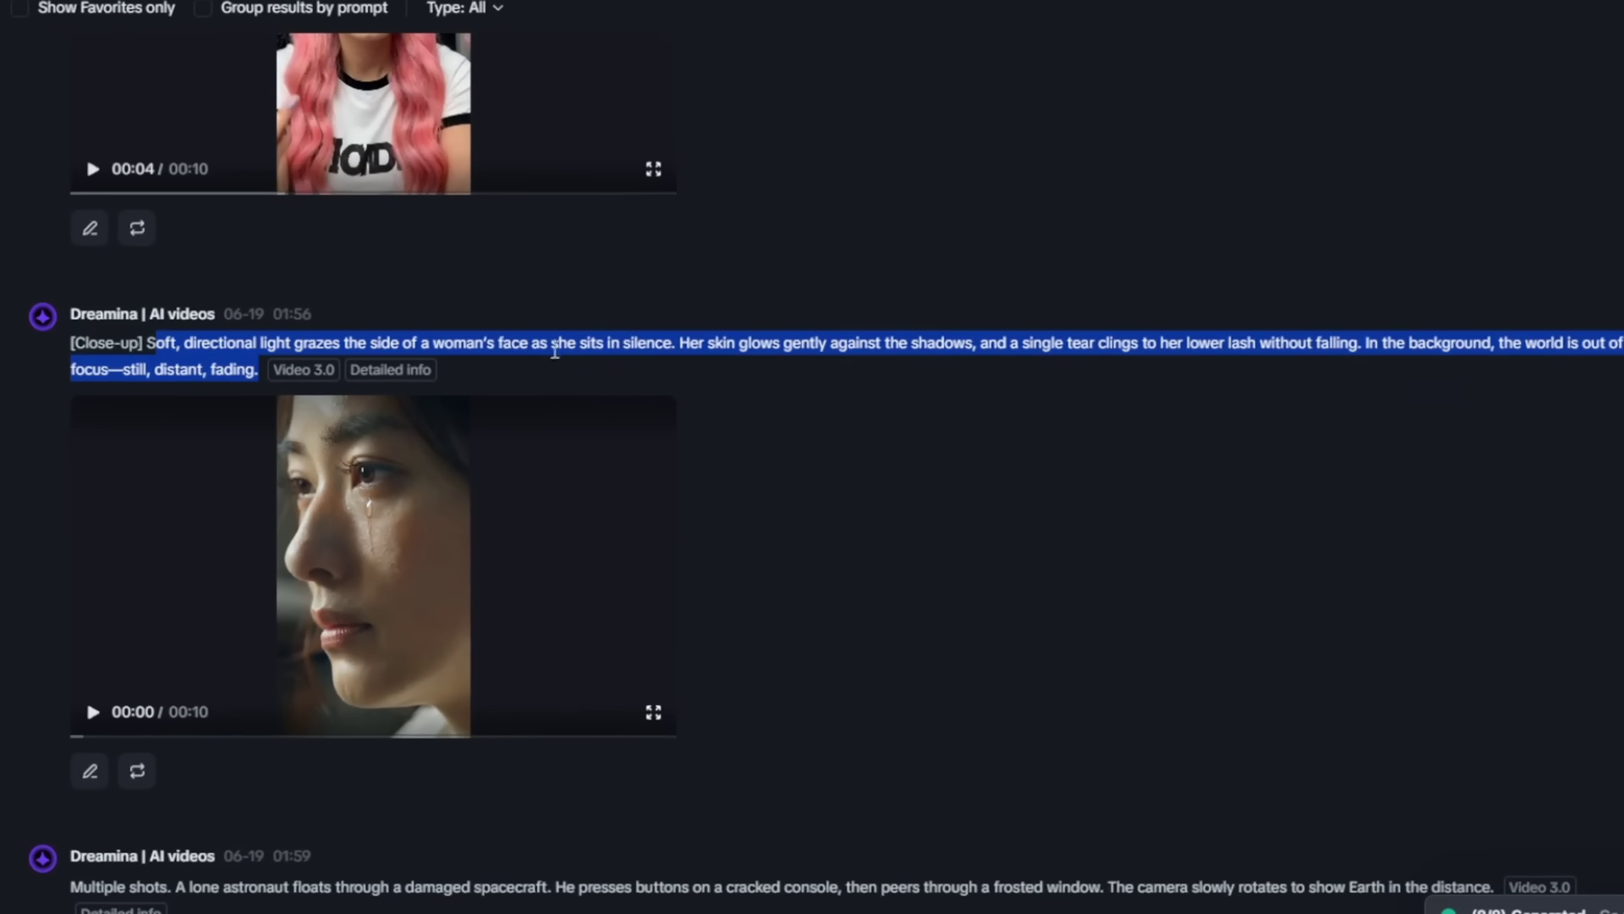
{"action": "left_click", "coordinate": [654, 713]}
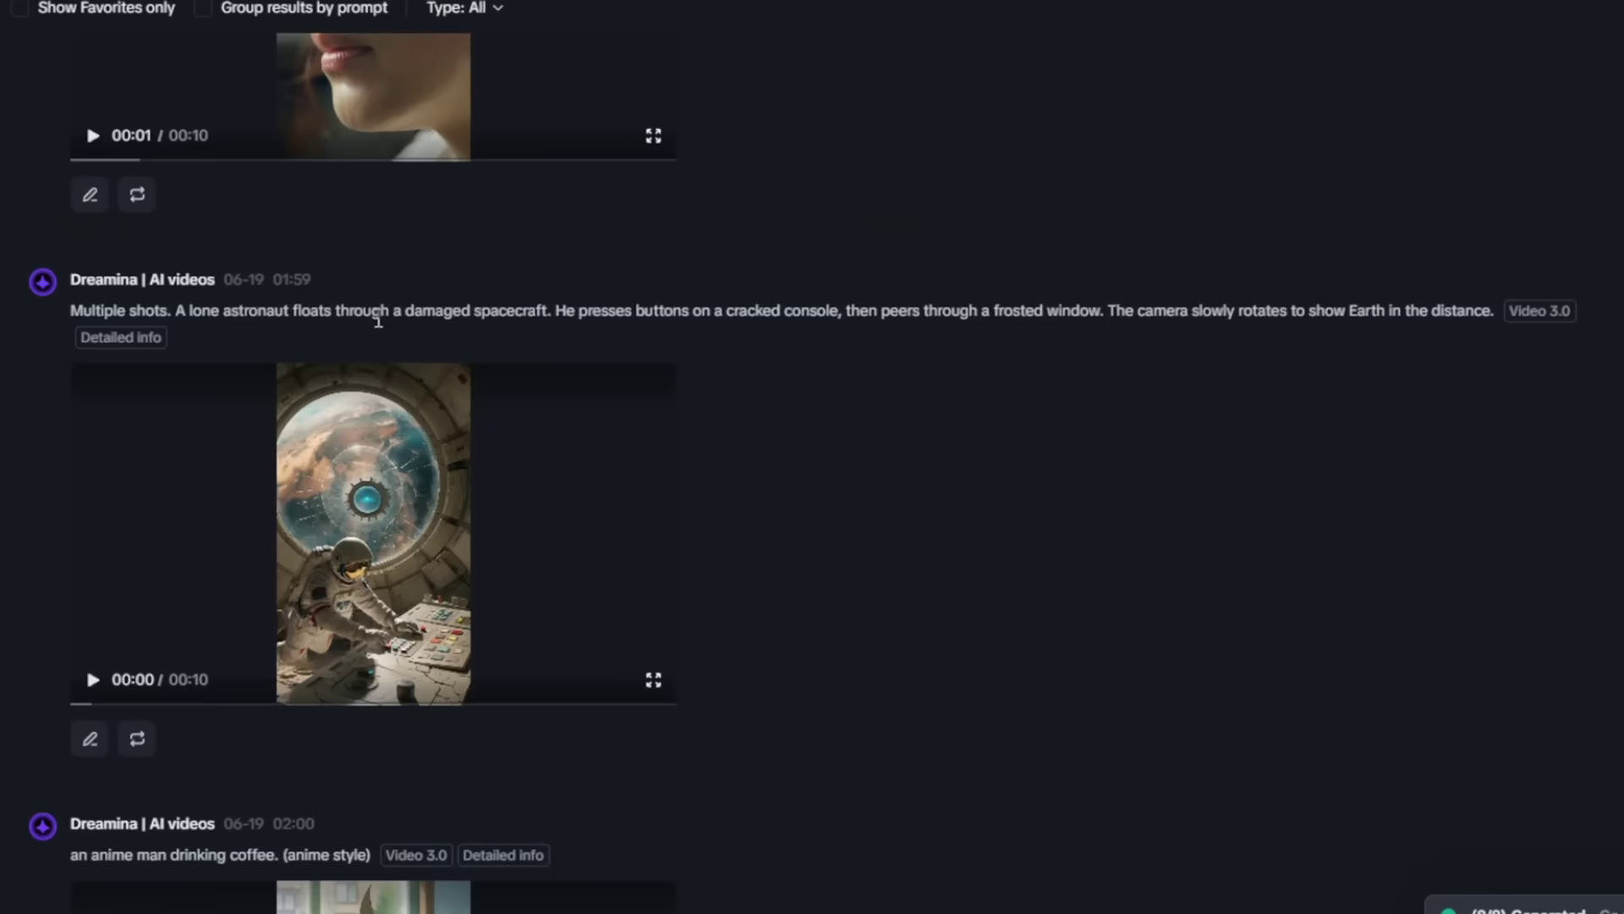
{"action": "left_click", "coordinate": [718, 677]}
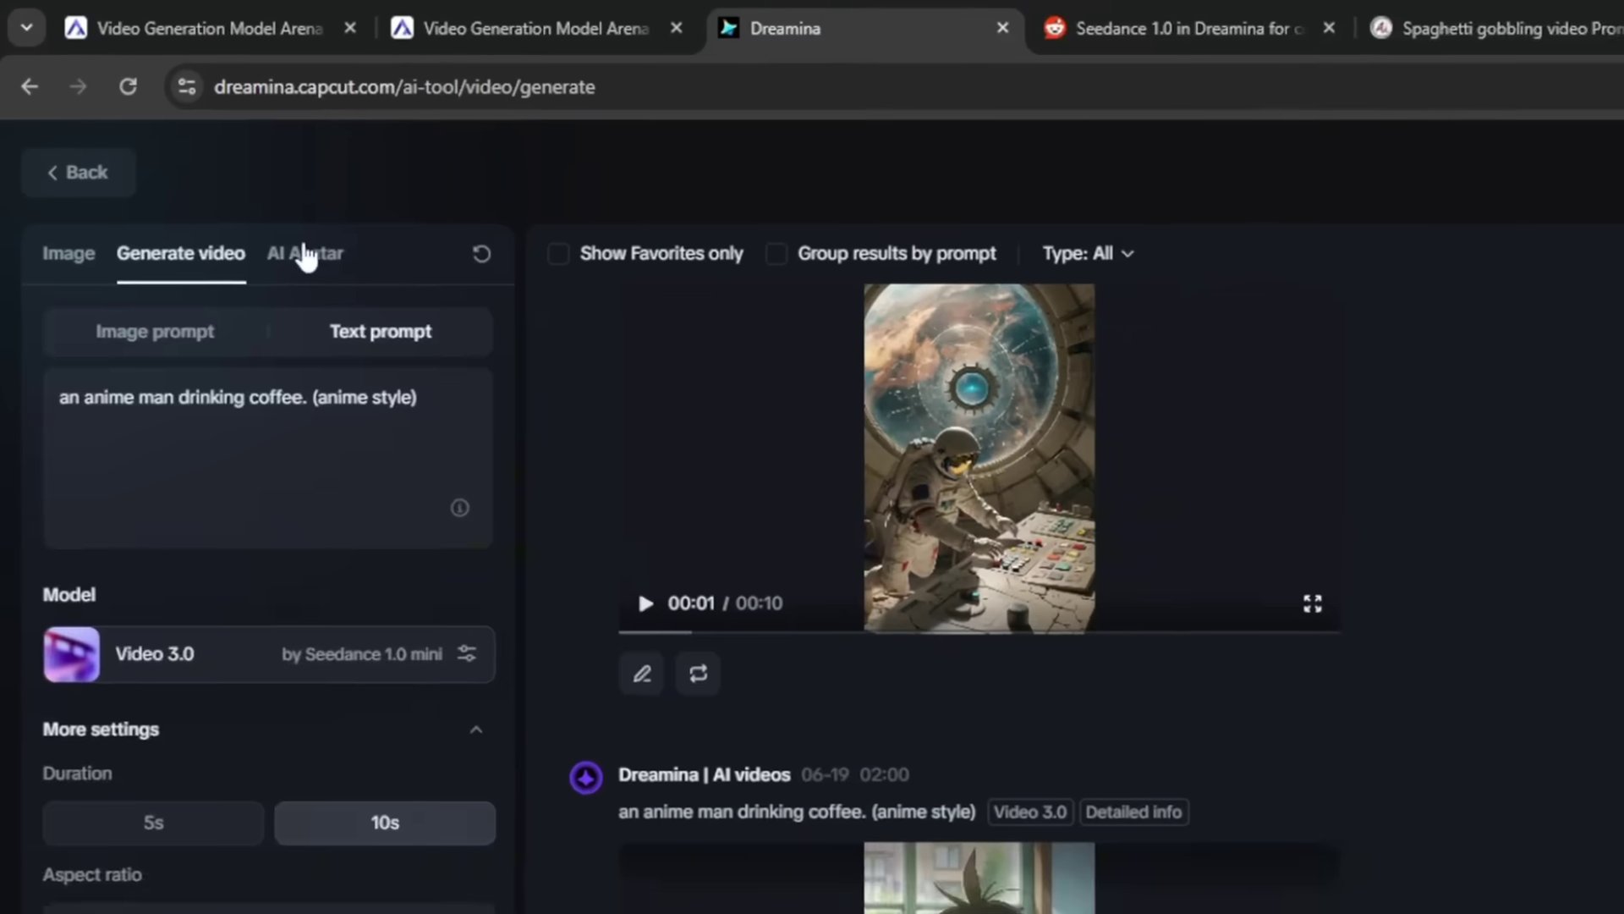
In AI Avatar, upload a character photo of a woman taking a bedroom selfie.
{"action": "left_click", "coordinate": [307, 256]}
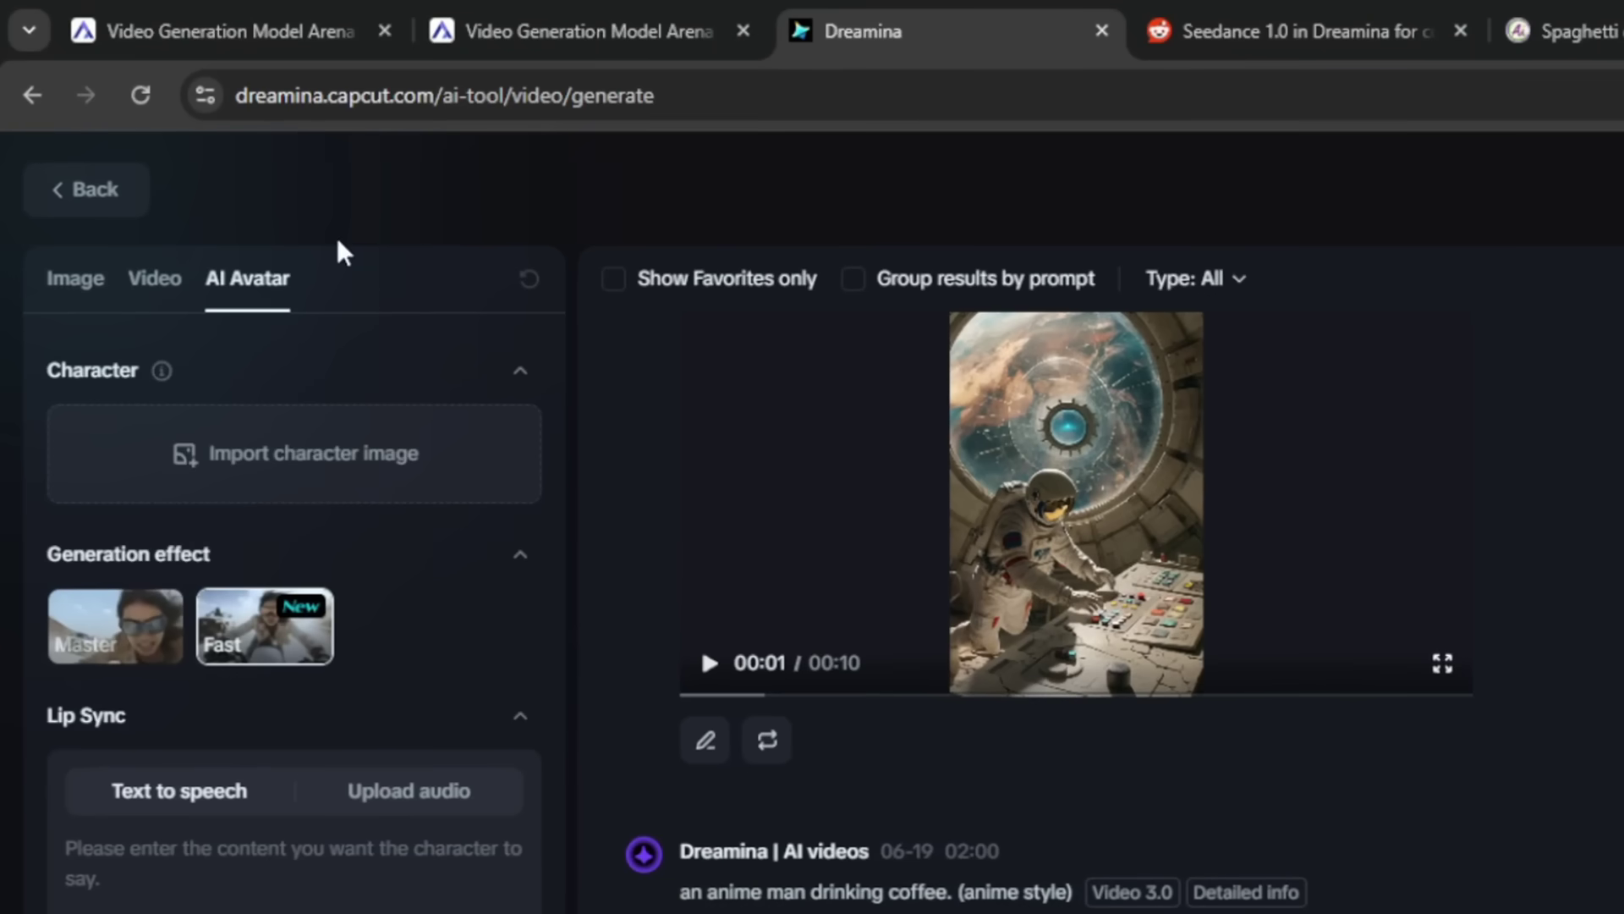
{"action": "left_click", "coordinate": [222, 470]}
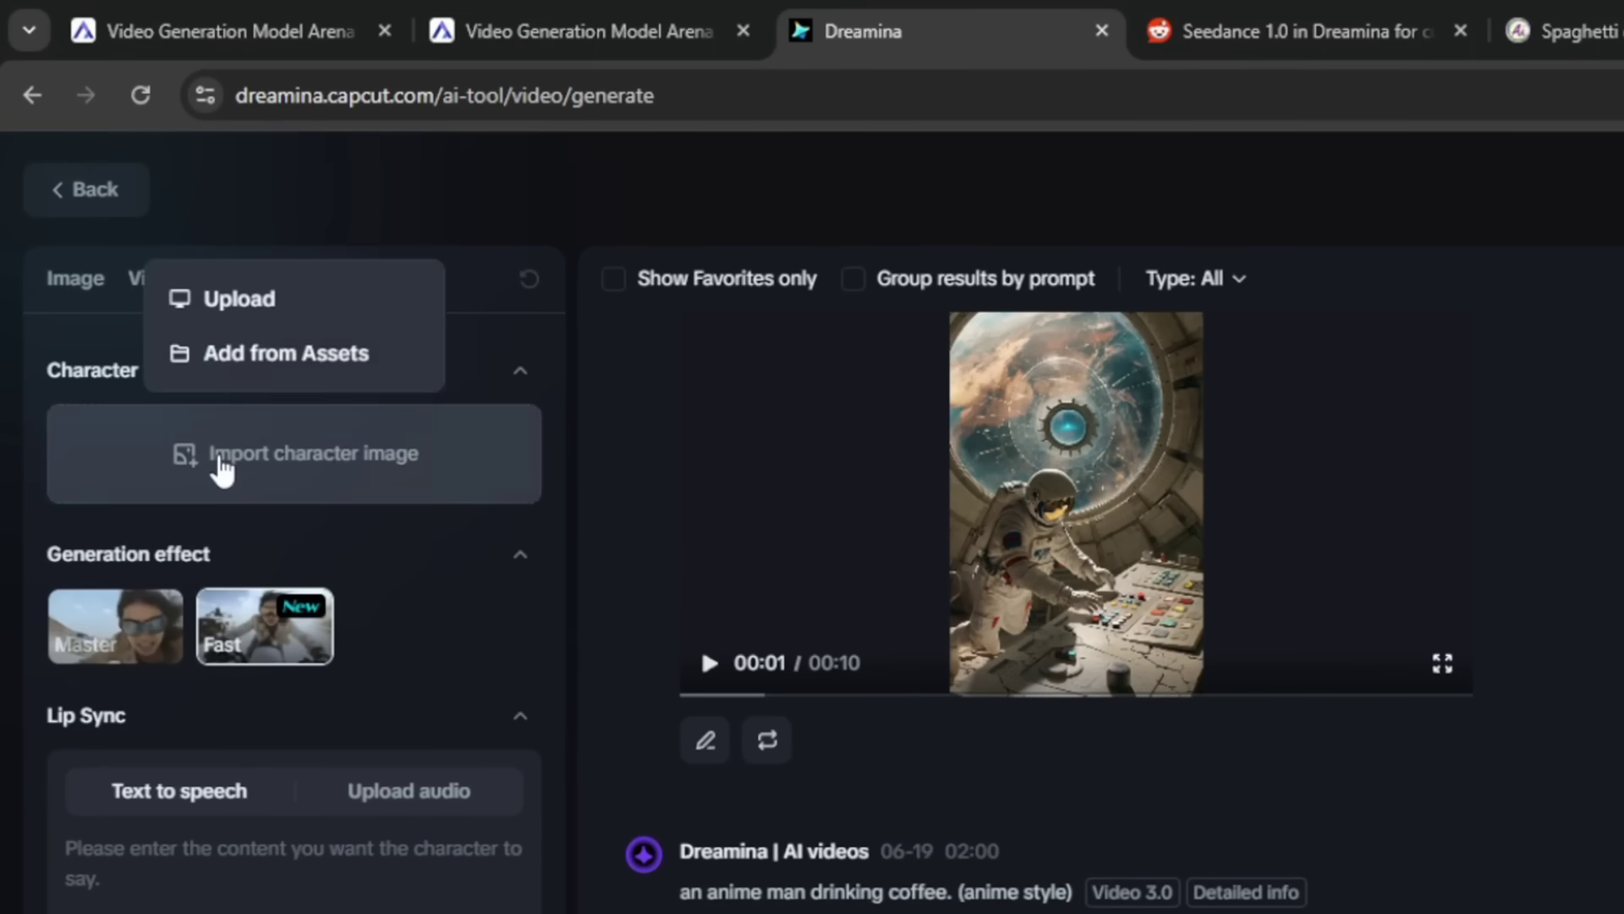
{"action": "left_click", "coordinate": [258, 302]}
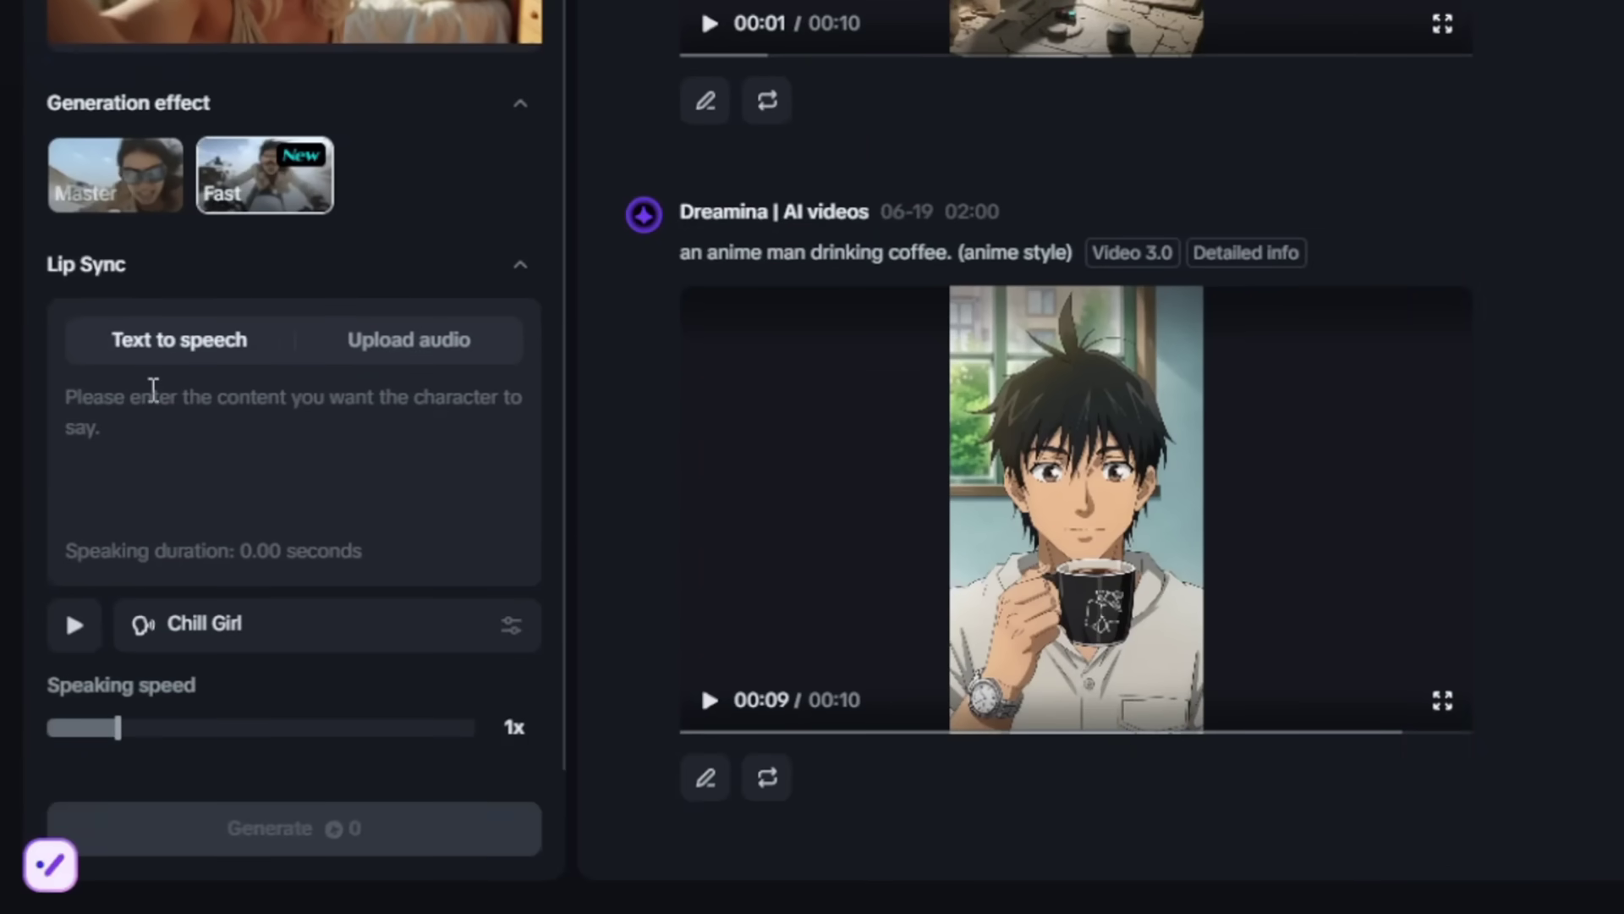
Enter the speech text 'hey guys, so this is actually my room, do you like it?'.
{"action": "left_click", "coordinate": [153, 389]}
{"action": "type", "text": "hey gi"}
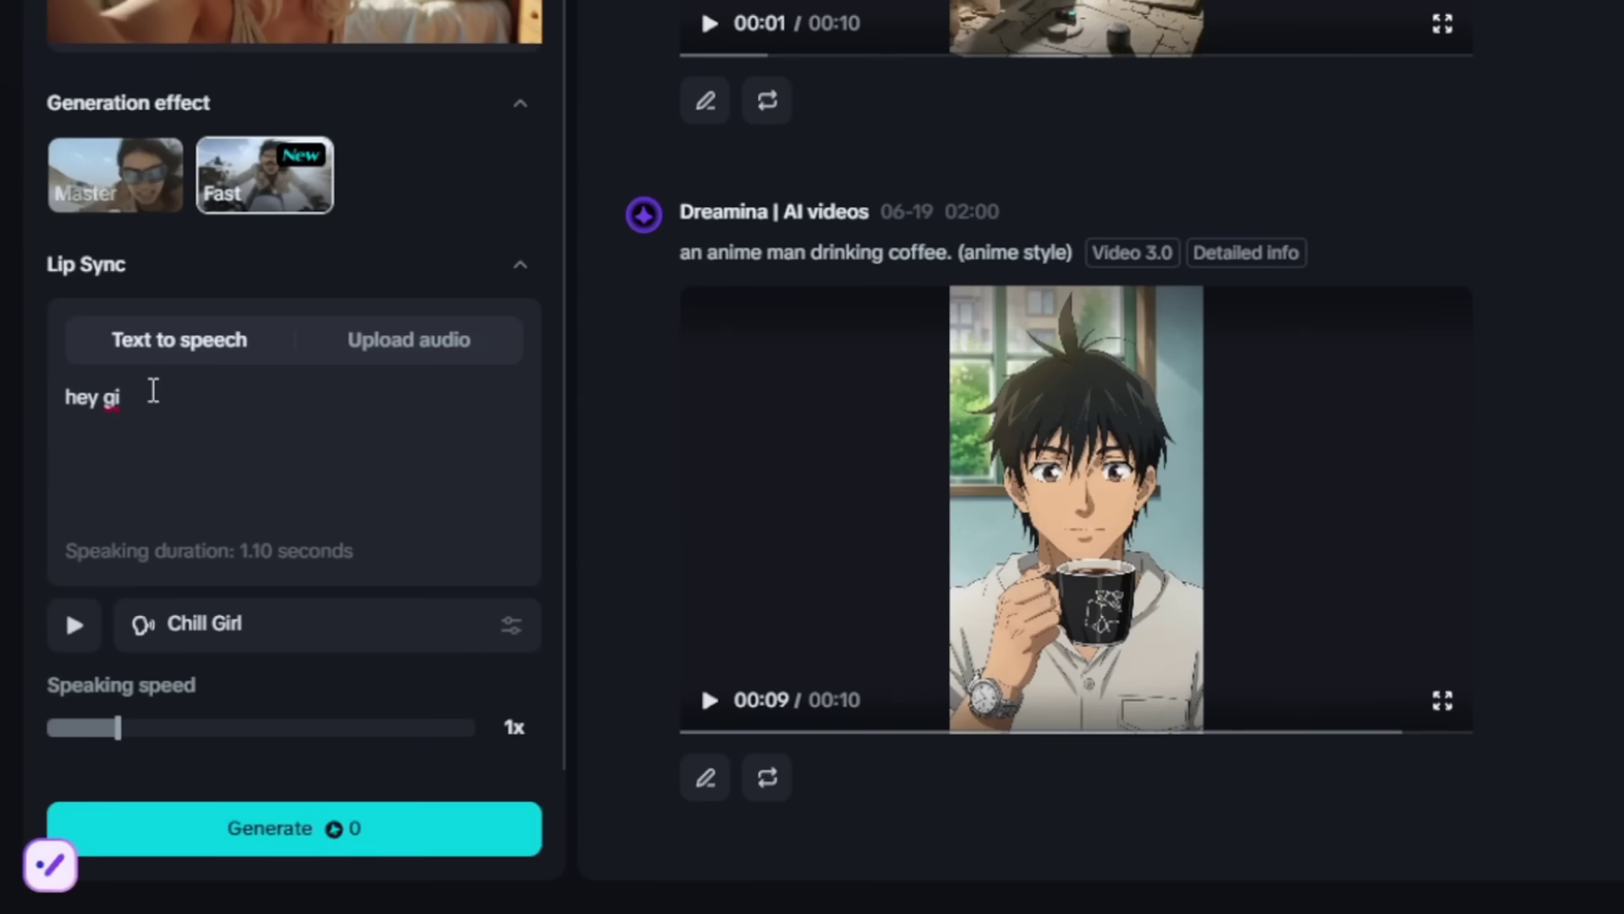
{"action": "key", "text": "BackSpace"}
{"action": "type", "text": "uys, so this is actually my ro"}
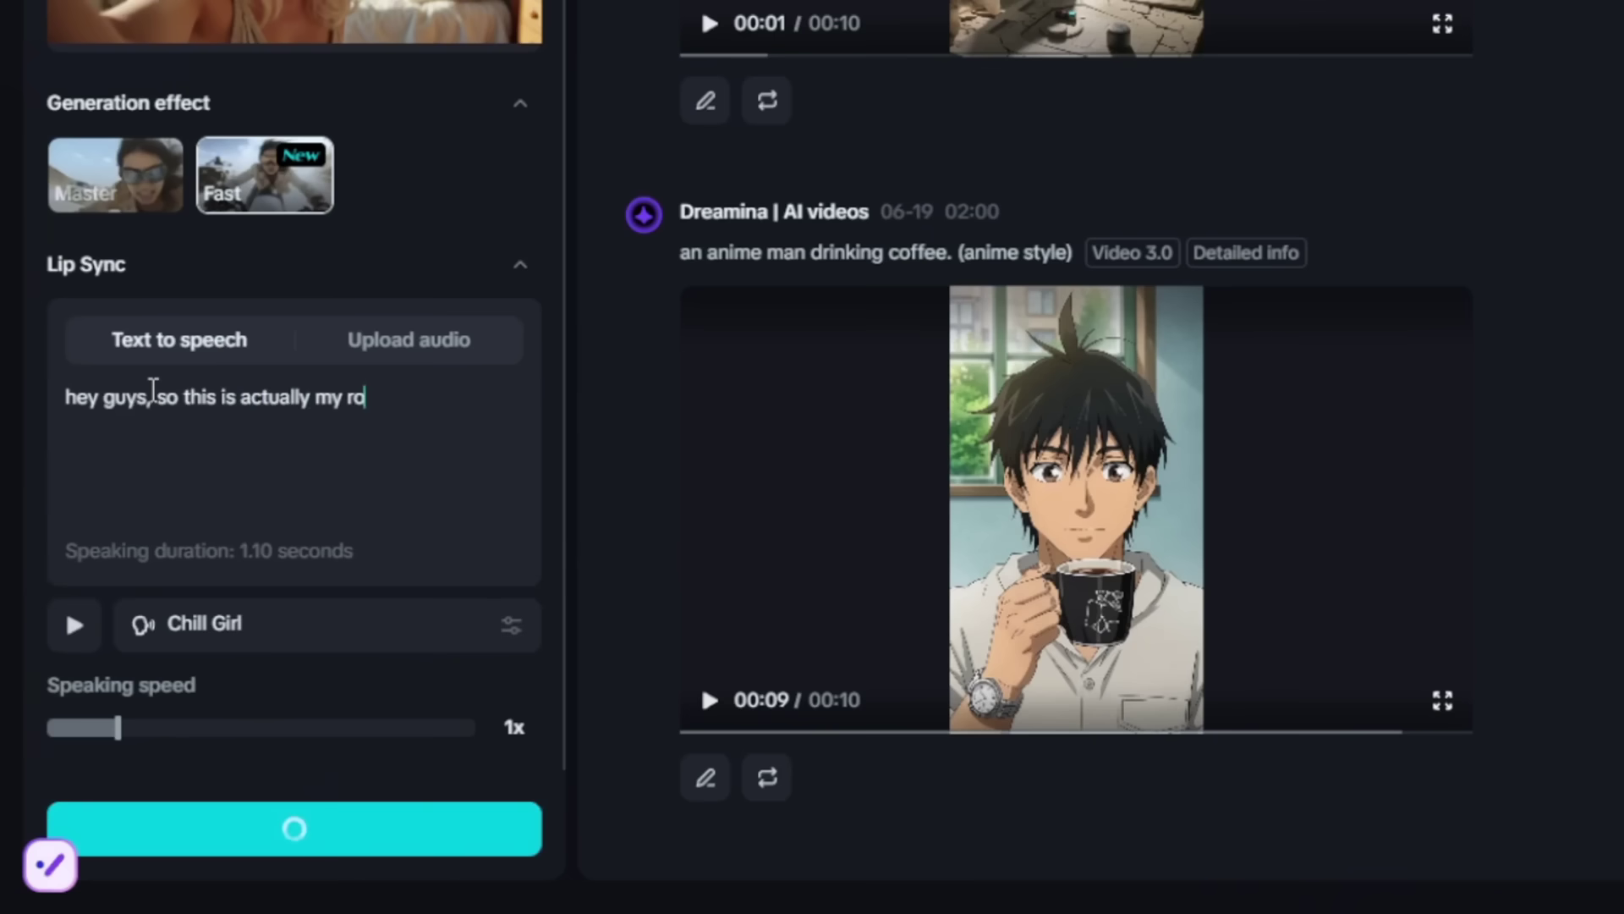
{"action": "type", "text": "om, do you like it?"}
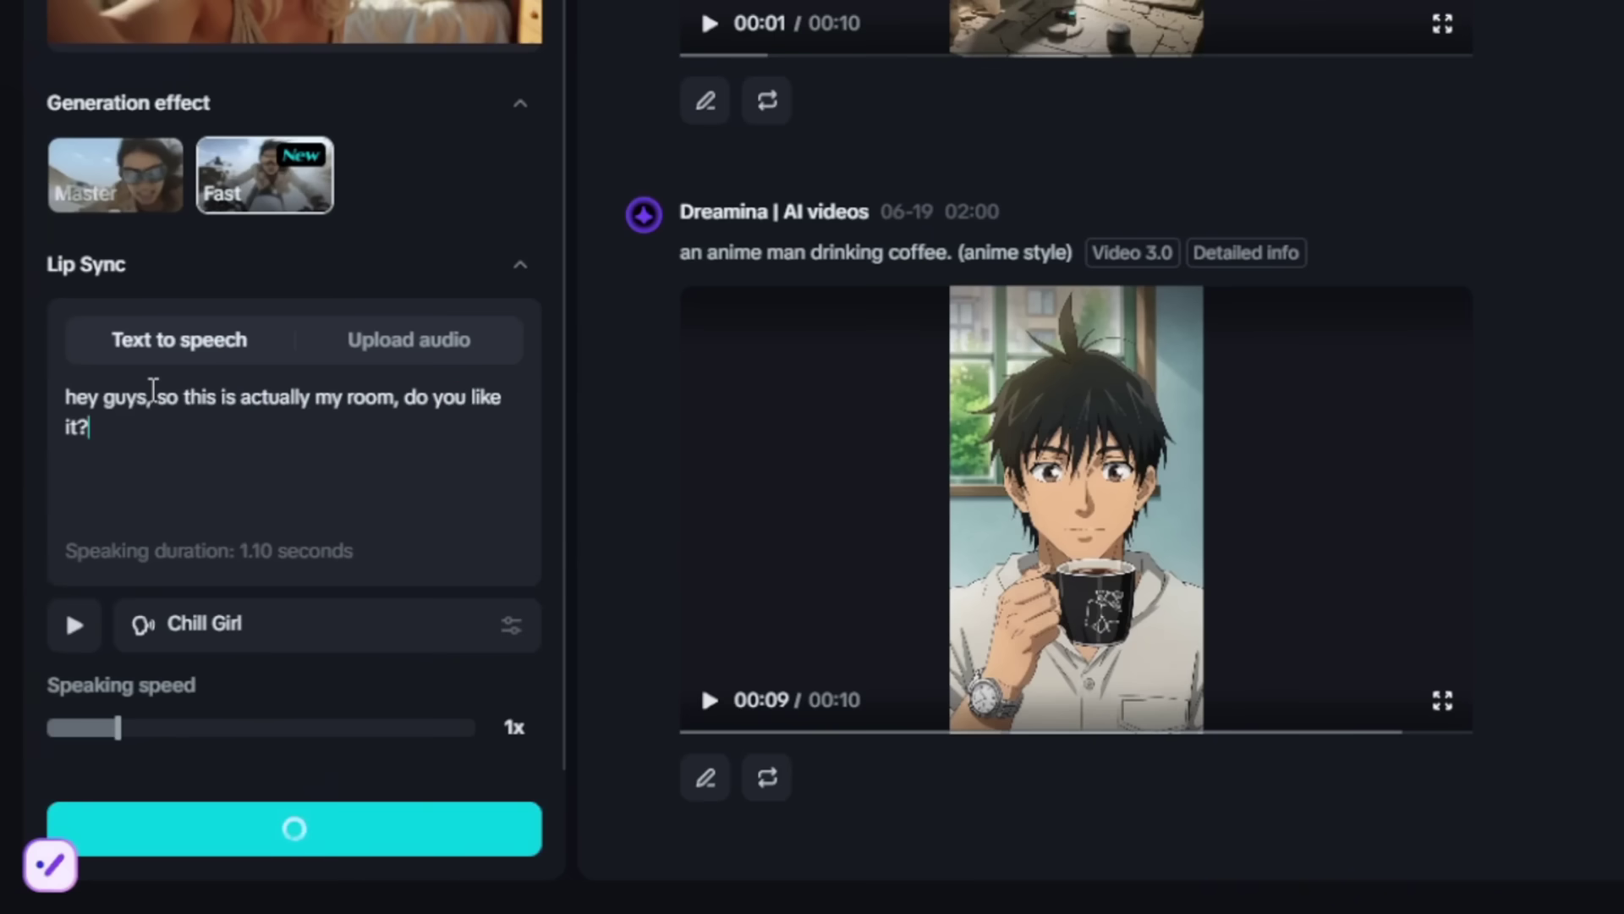
Preview the spoken audio, choose the Master effect, and generate the lip-sync video at 0 credits.
{"action": "left_click", "coordinate": [74, 626]}
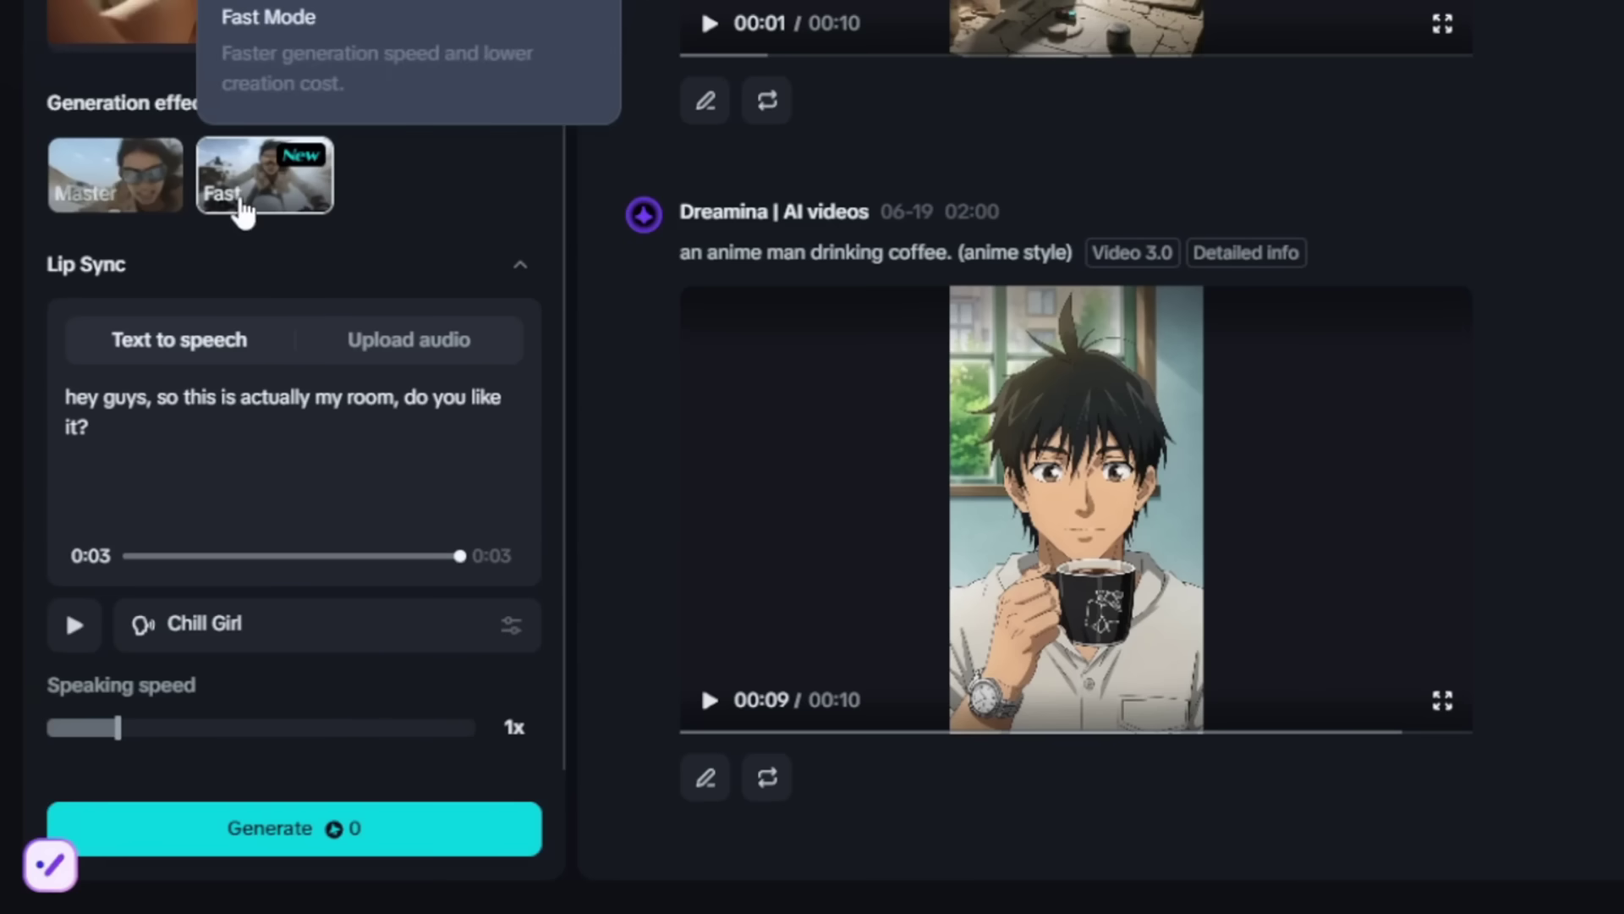
{"action": "left_click", "coordinate": [118, 196]}
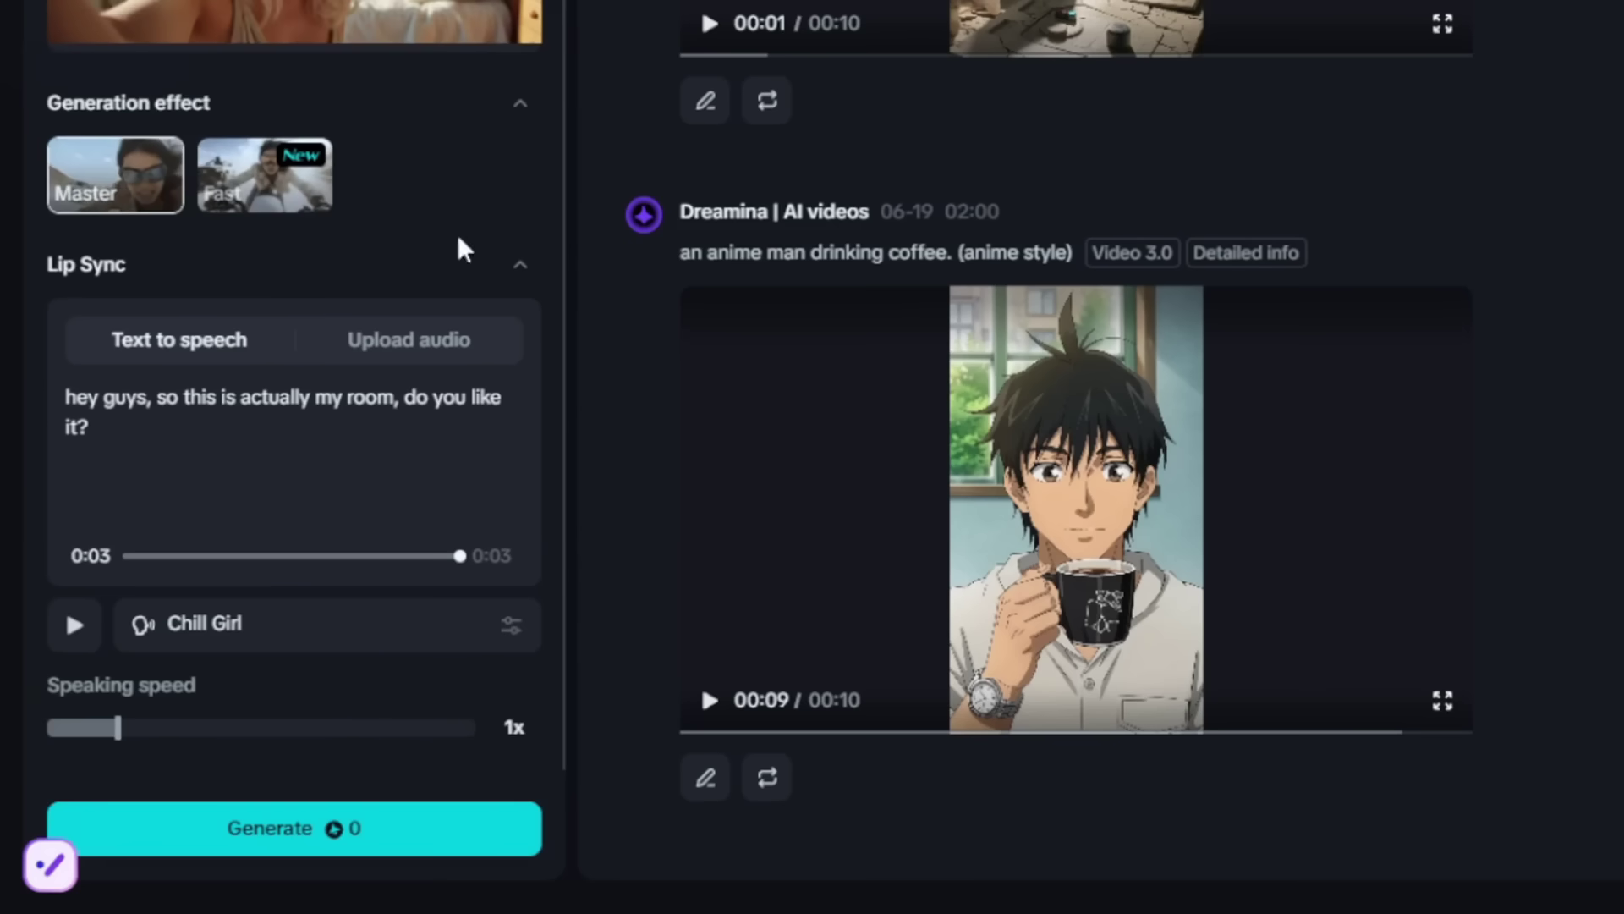
{"action": "left_click", "coordinate": [272, 833]}
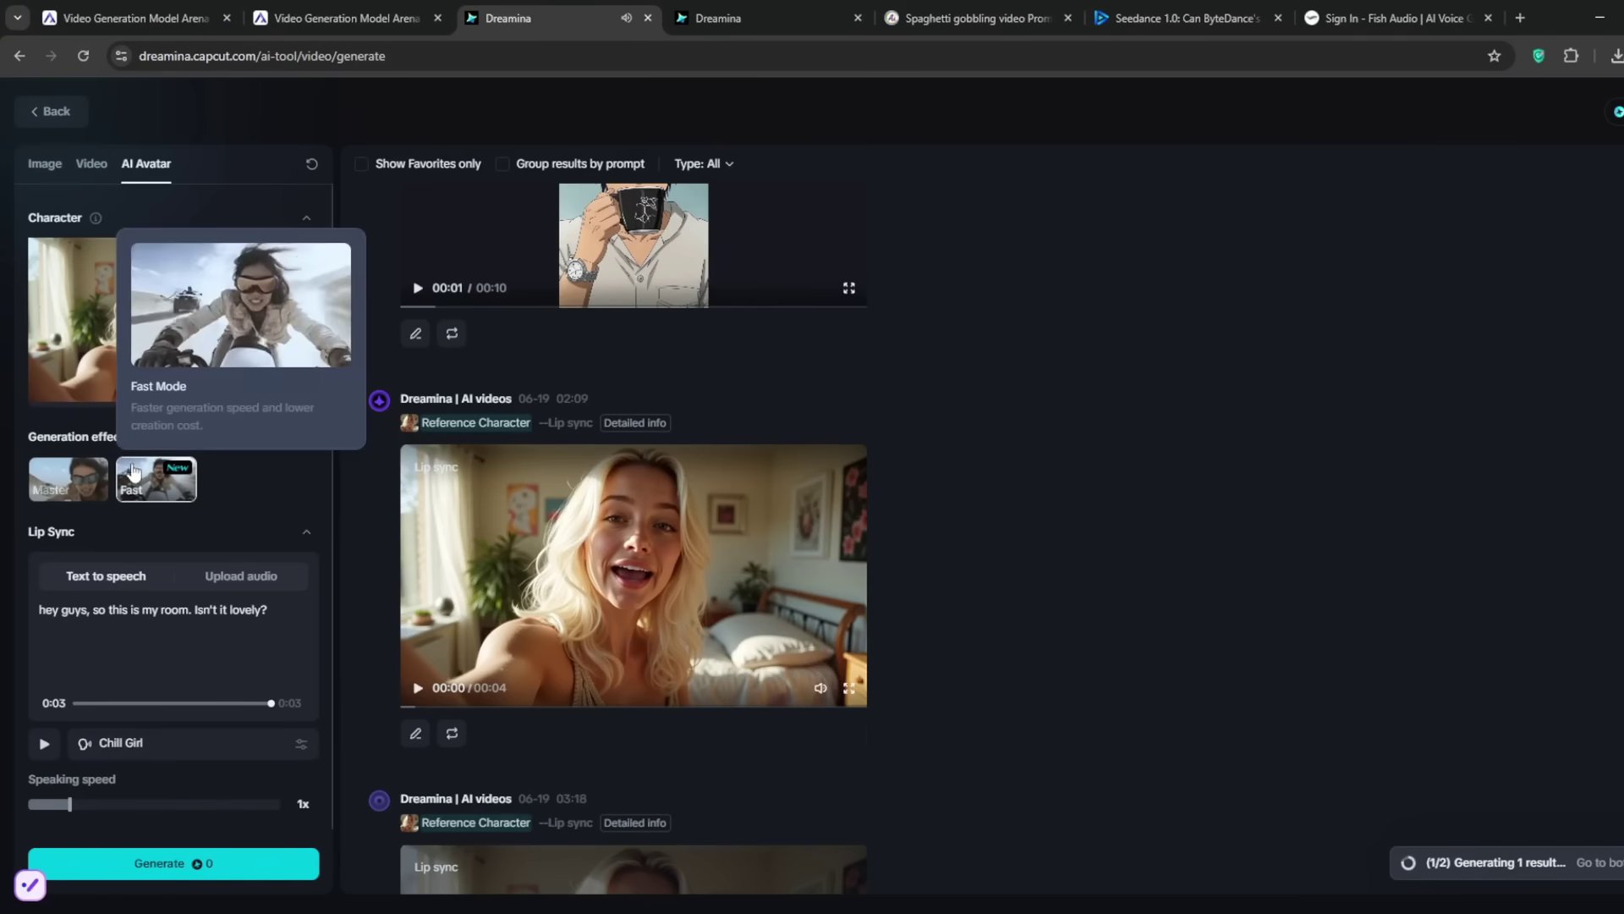
Show the video generation settings and close the Fish Audio, Seedance, Spaghetti and Arena tabs.
{"action": "left_click", "coordinate": [51, 167]}
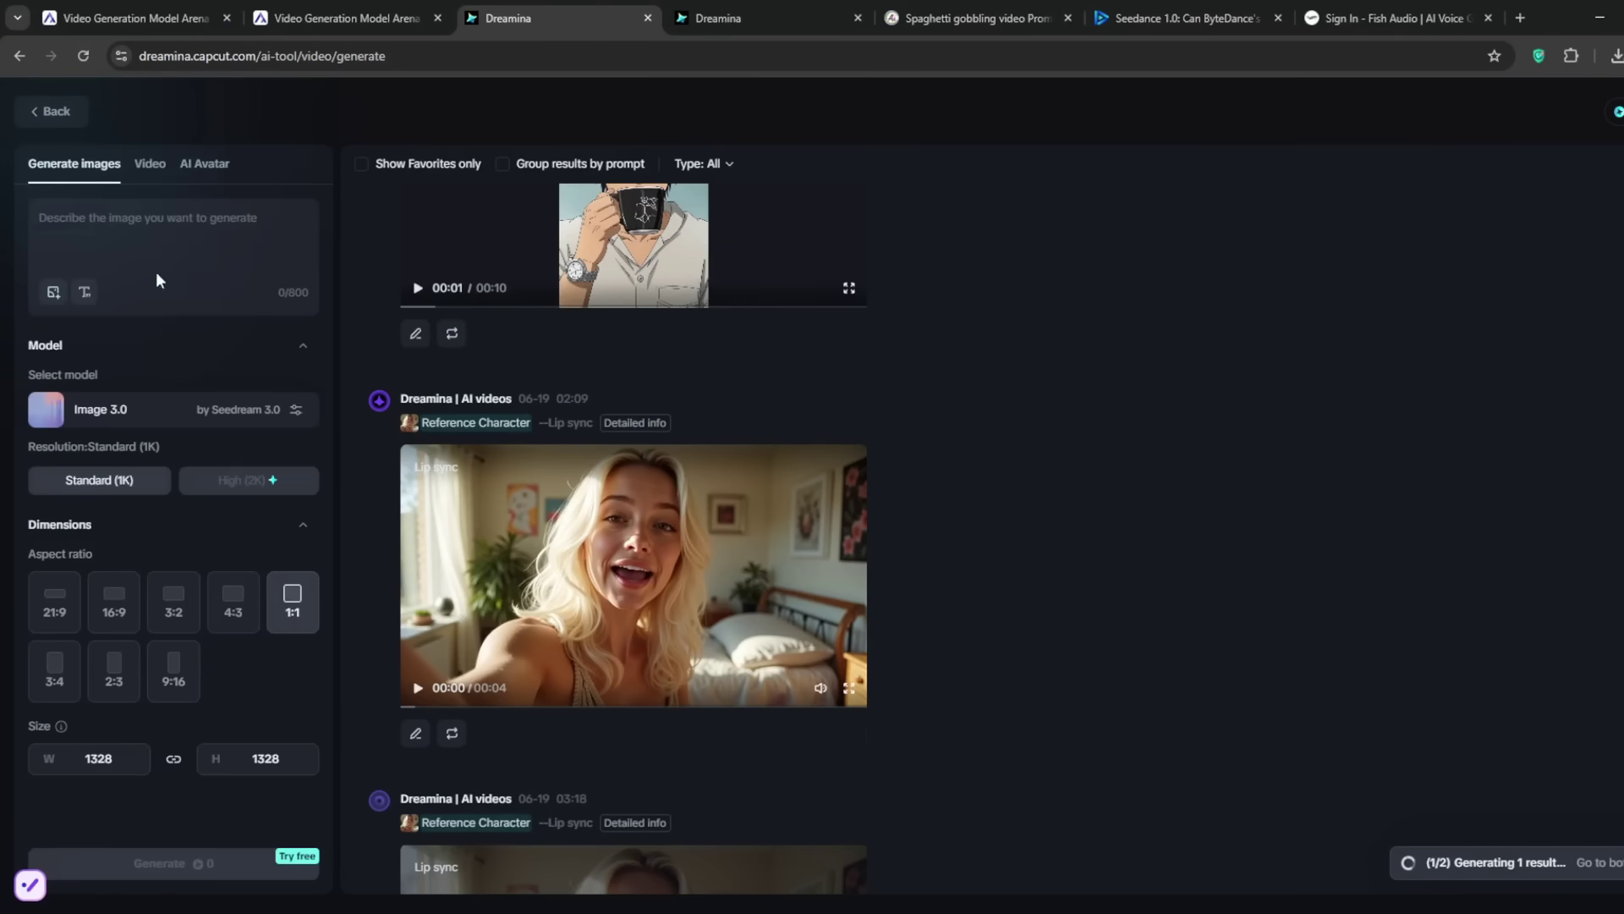
{"action": "left_click", "coordinate": [150, 165]}
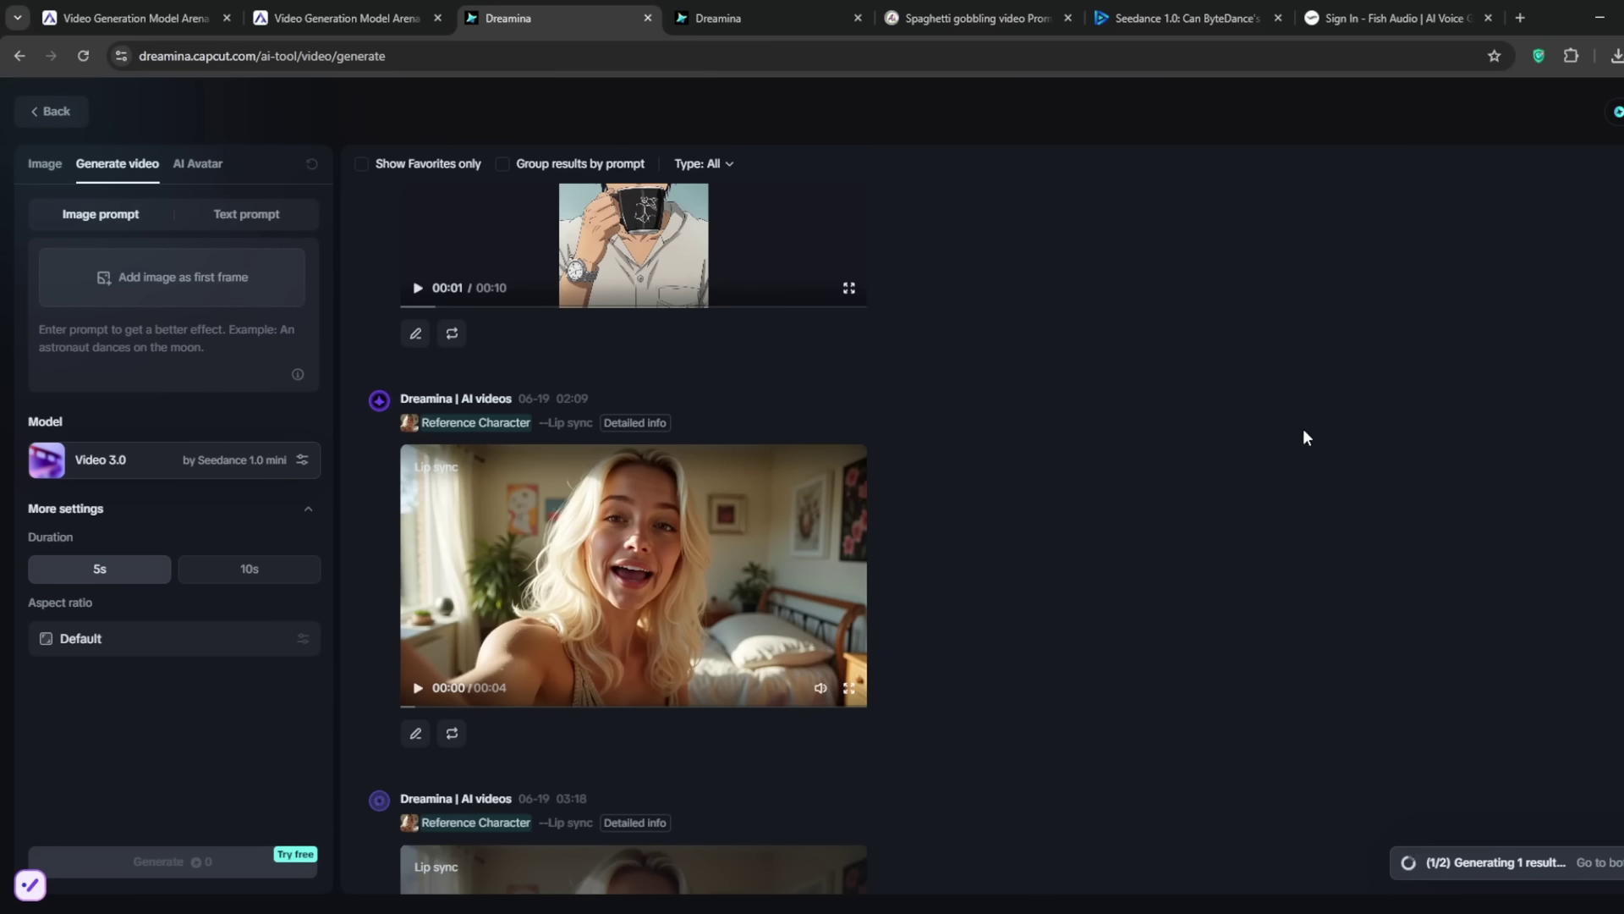
{"action": "left_click", "coordinate": [1488, 18]}
{"action": "left_click", "coordinate": [1278, 17]}
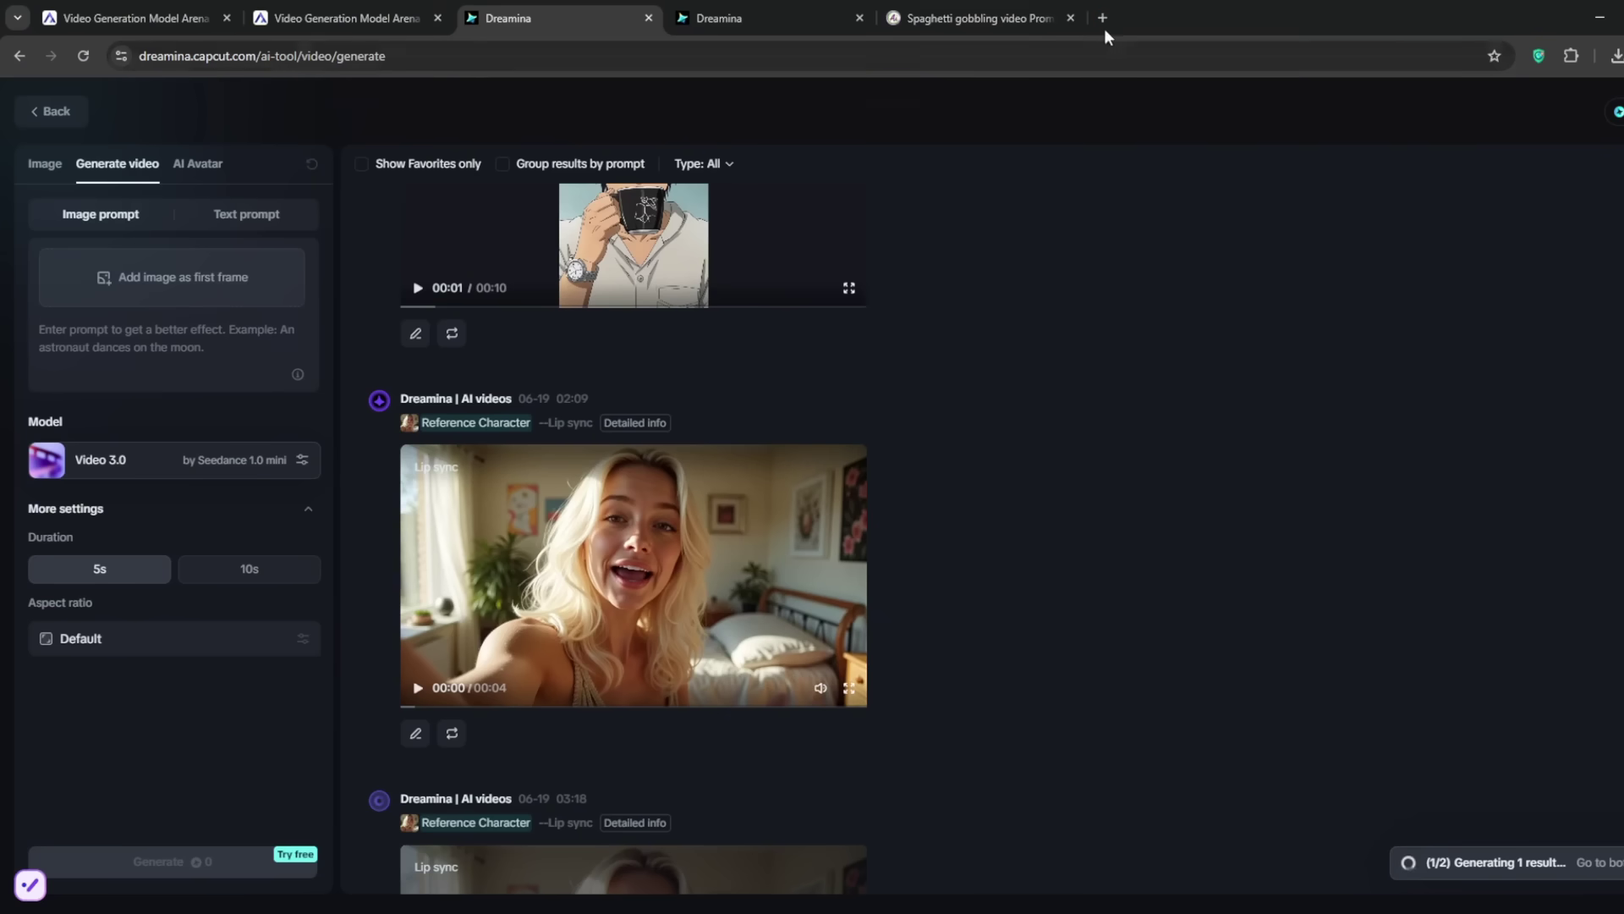
{"action": "left_click", "coordinate": [1071, 18]}
{"action": "left_click", "coordinate": [437, 18]}
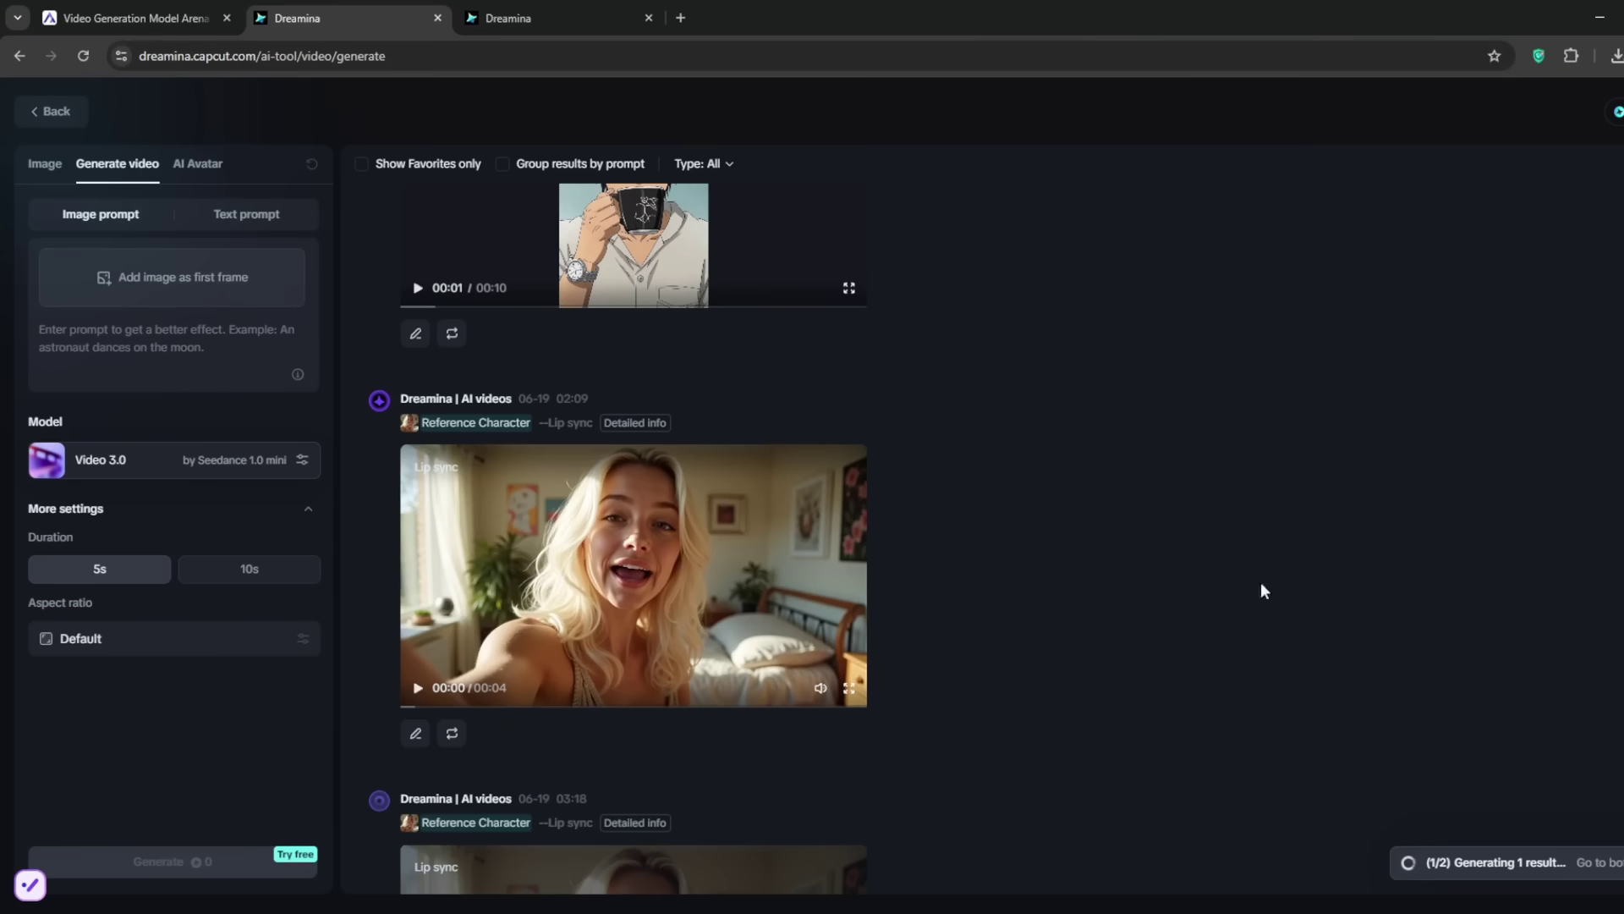
Close the last extra tab and open the sponsored NordVPN result for a 'nord vpn' search.
{"action": "key", "text": "ctrl+w"}
{"action": "key", "text": "ctrl+w"}
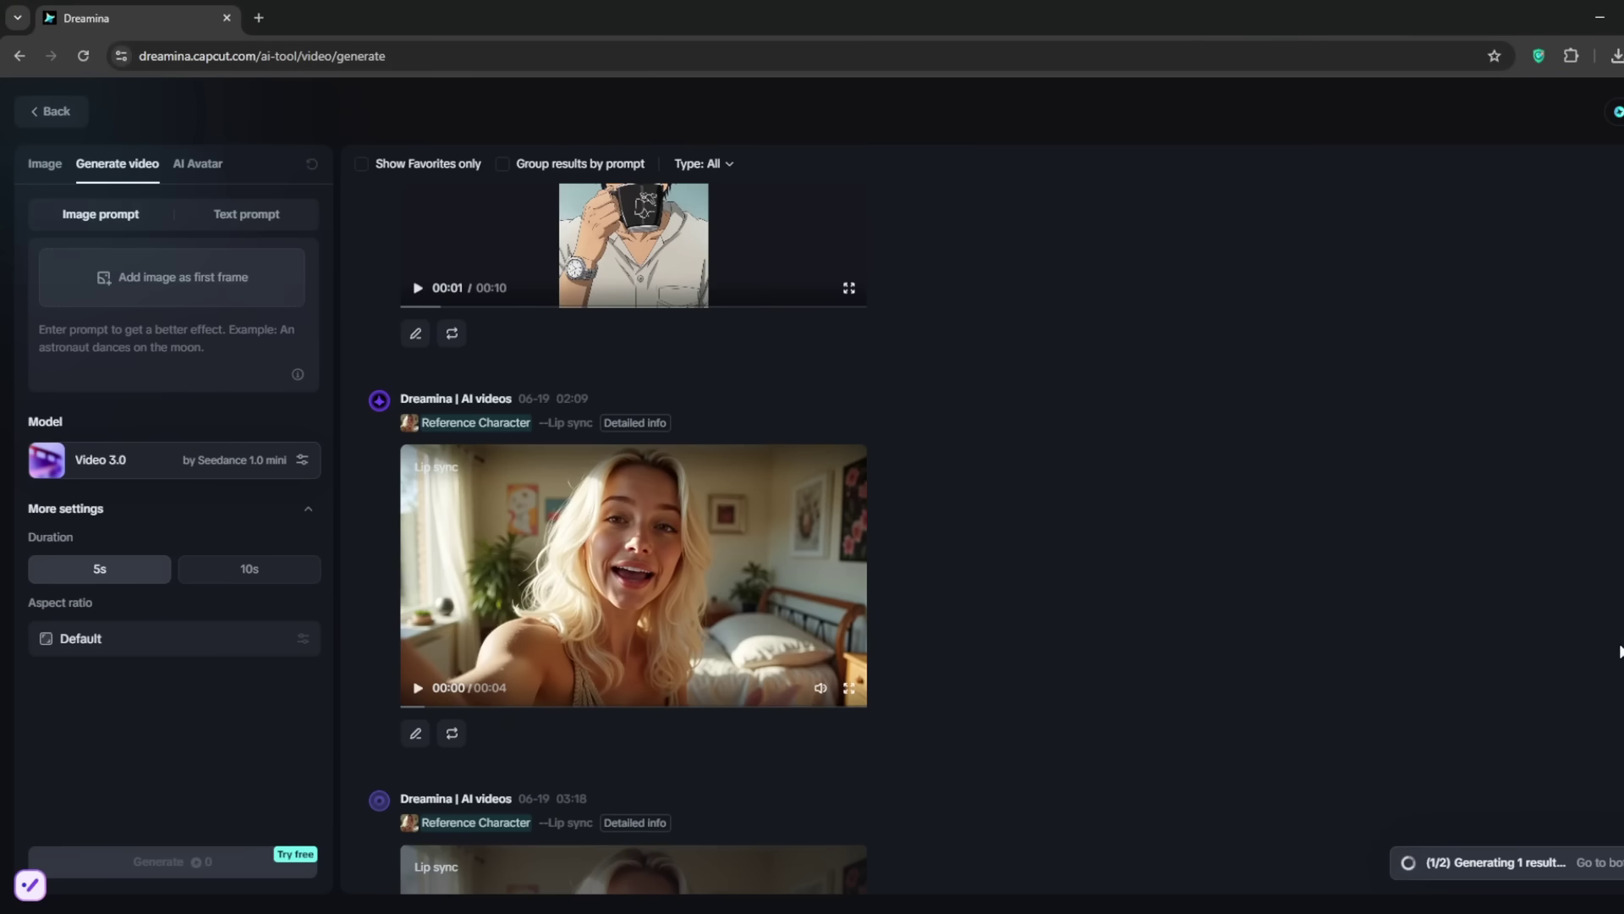
{"action": "left_click", "coordinate": [258, 17]}
{"action": "type", "text": "nord vpn"}
{"action": "key", "text": "Return"}
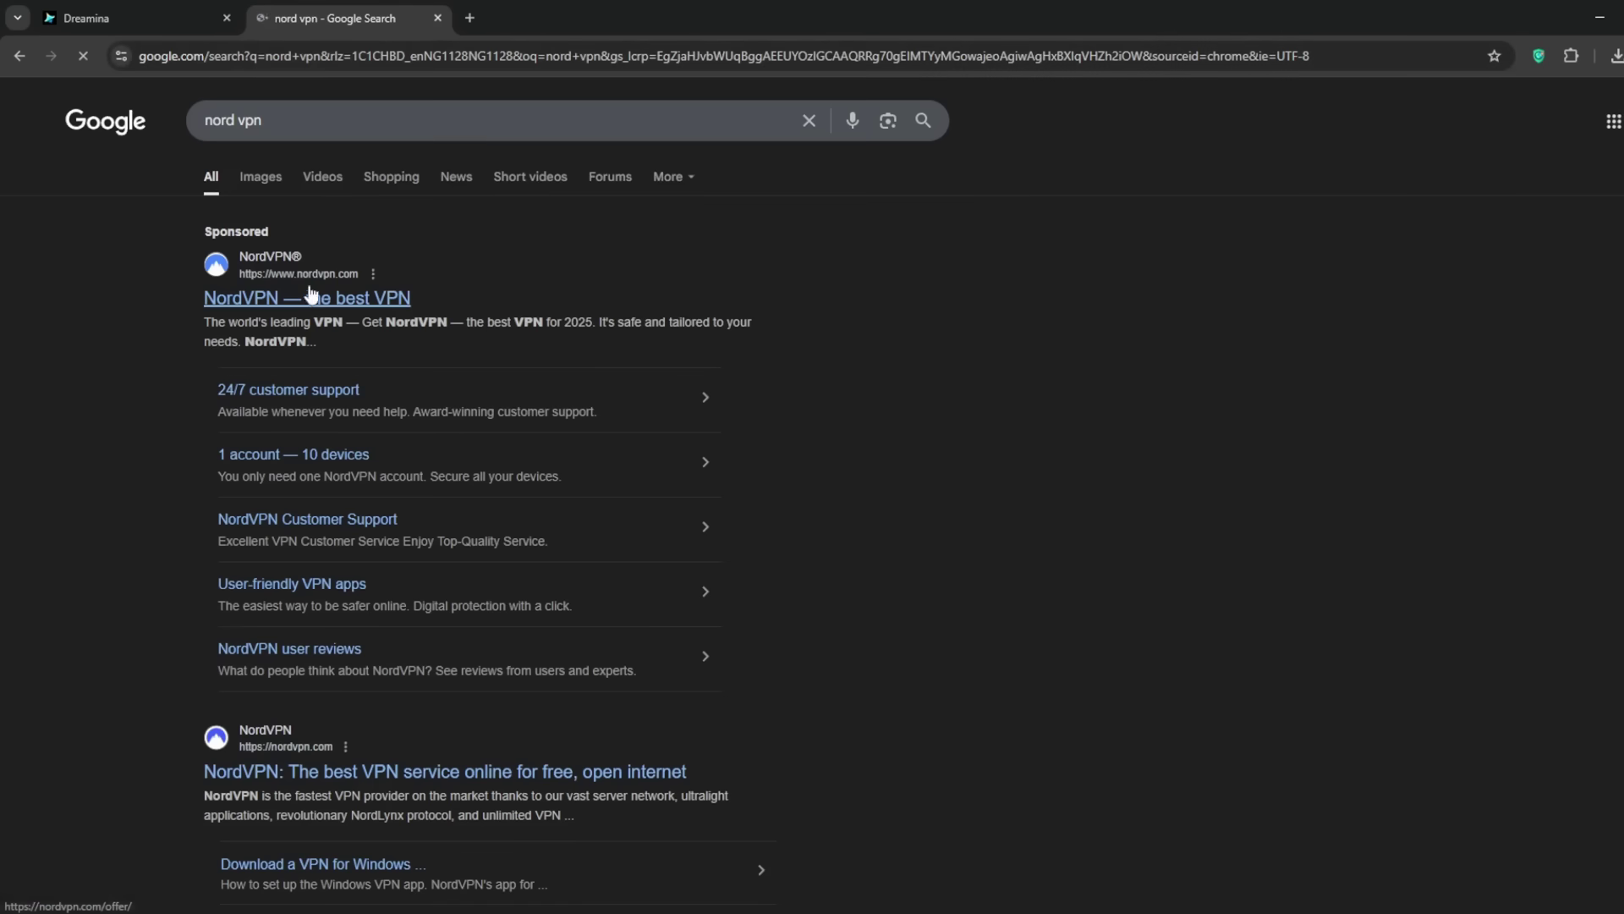
{"action": "left_click", "coordinate": [312, 307]}
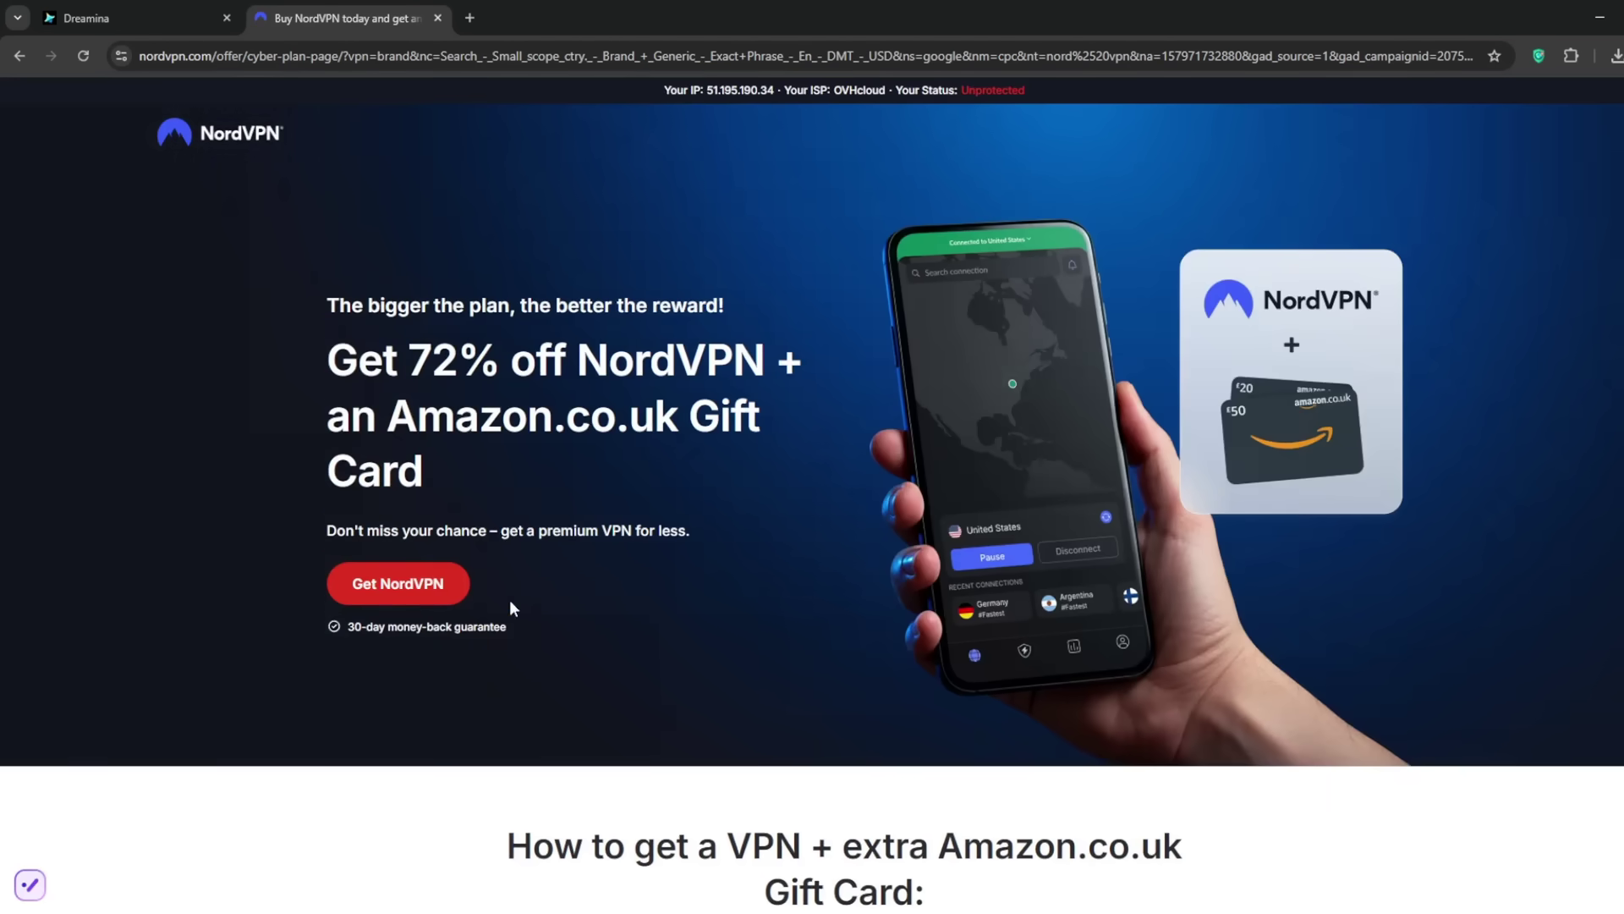
Look over the NordVPN 72%-off offer page, selecting and then clearing some text.
{"action": "scroll", "coordinate": [509, 608], "scroll_direction": "down", "scroll_amount": 5}
{"action": "scroll", "coordinate": [510, 608], "scroll_direction": "up", "scroll_amount": 4}
{"action": "left_click_drag", "start_coordinate": [338, 540], "coordinate": [572, 538]}
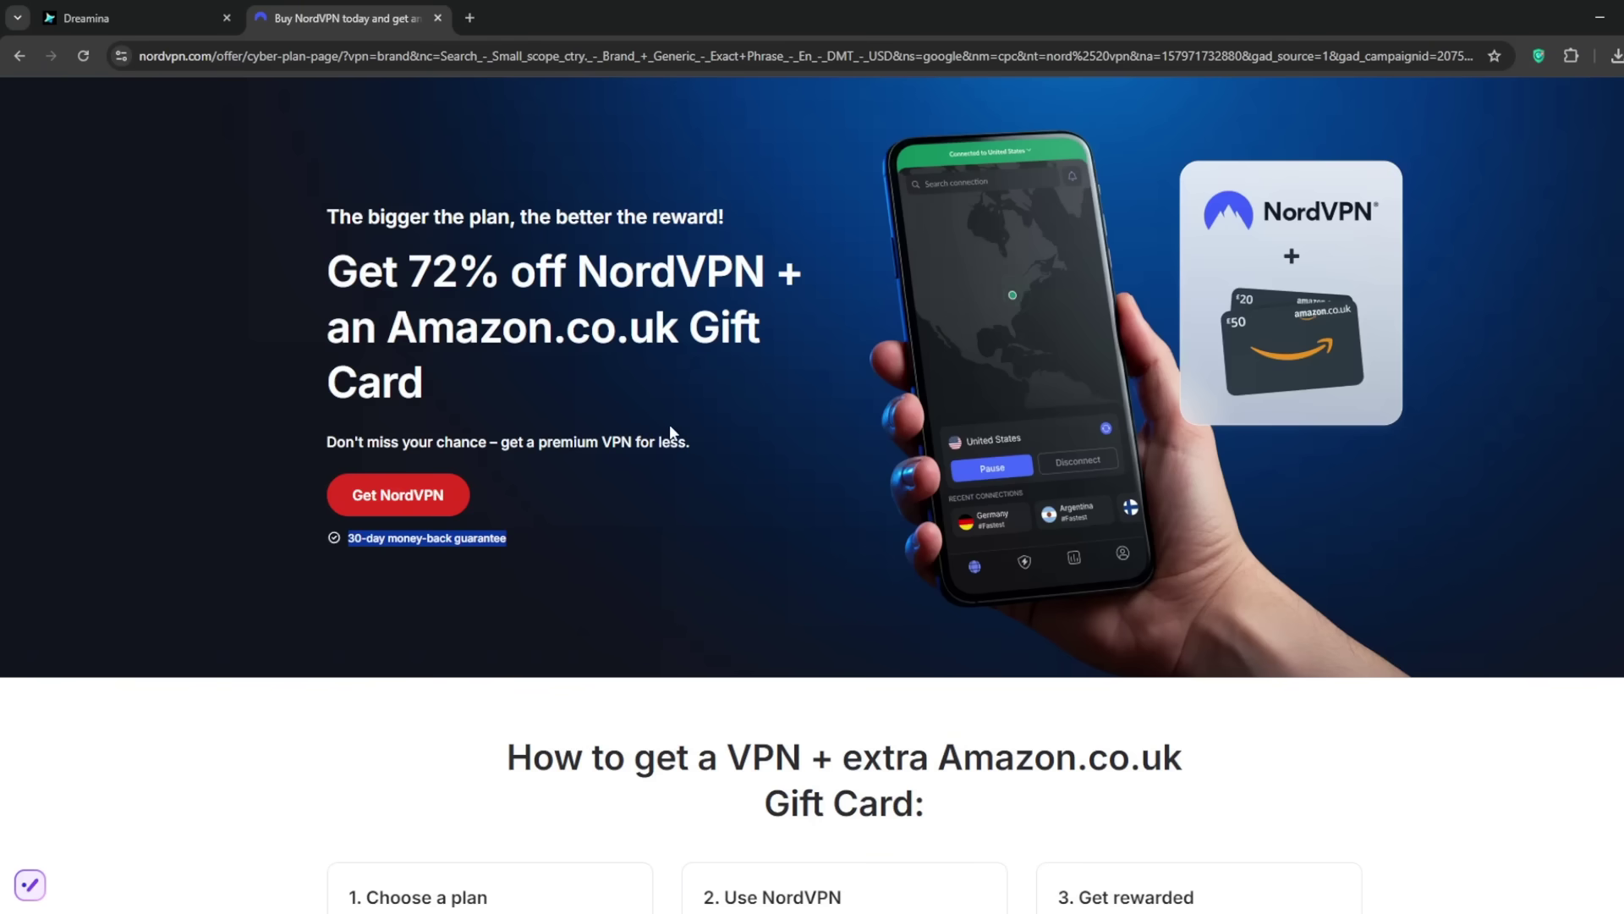
{"action": "left_click", "coordinate": [370, 230]}
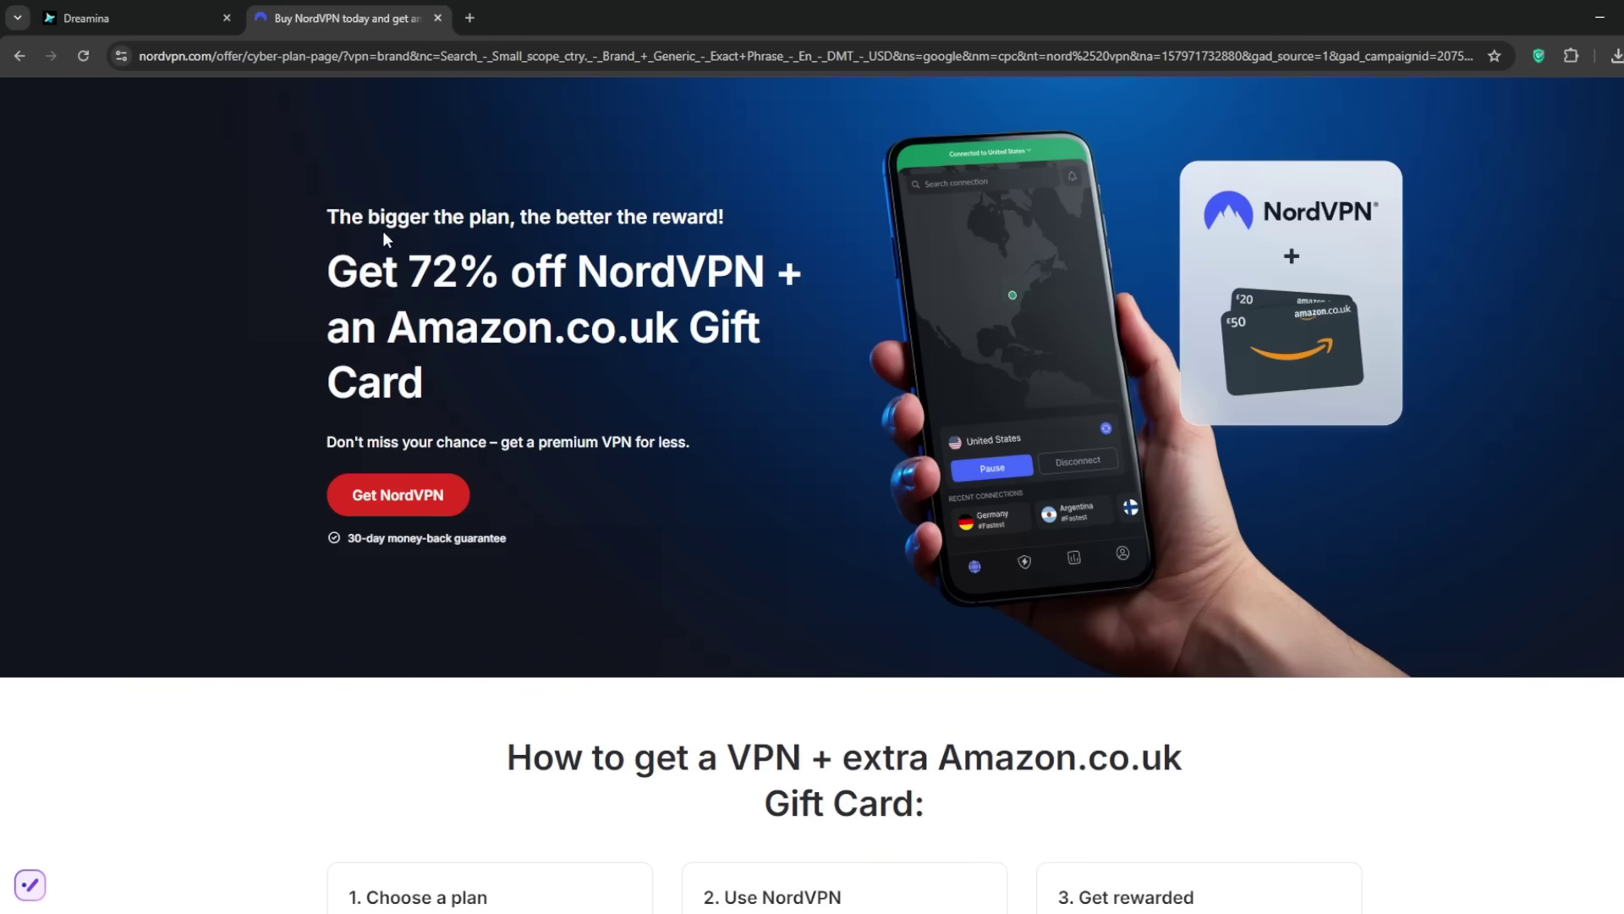
Search 'veepn chrome extension' in a new tab, open its Chrome Web Store page, and view installed extensions.
{"action": "left_click", "coordinate": [469, 18]}
{"action": "type", "text": "v"}
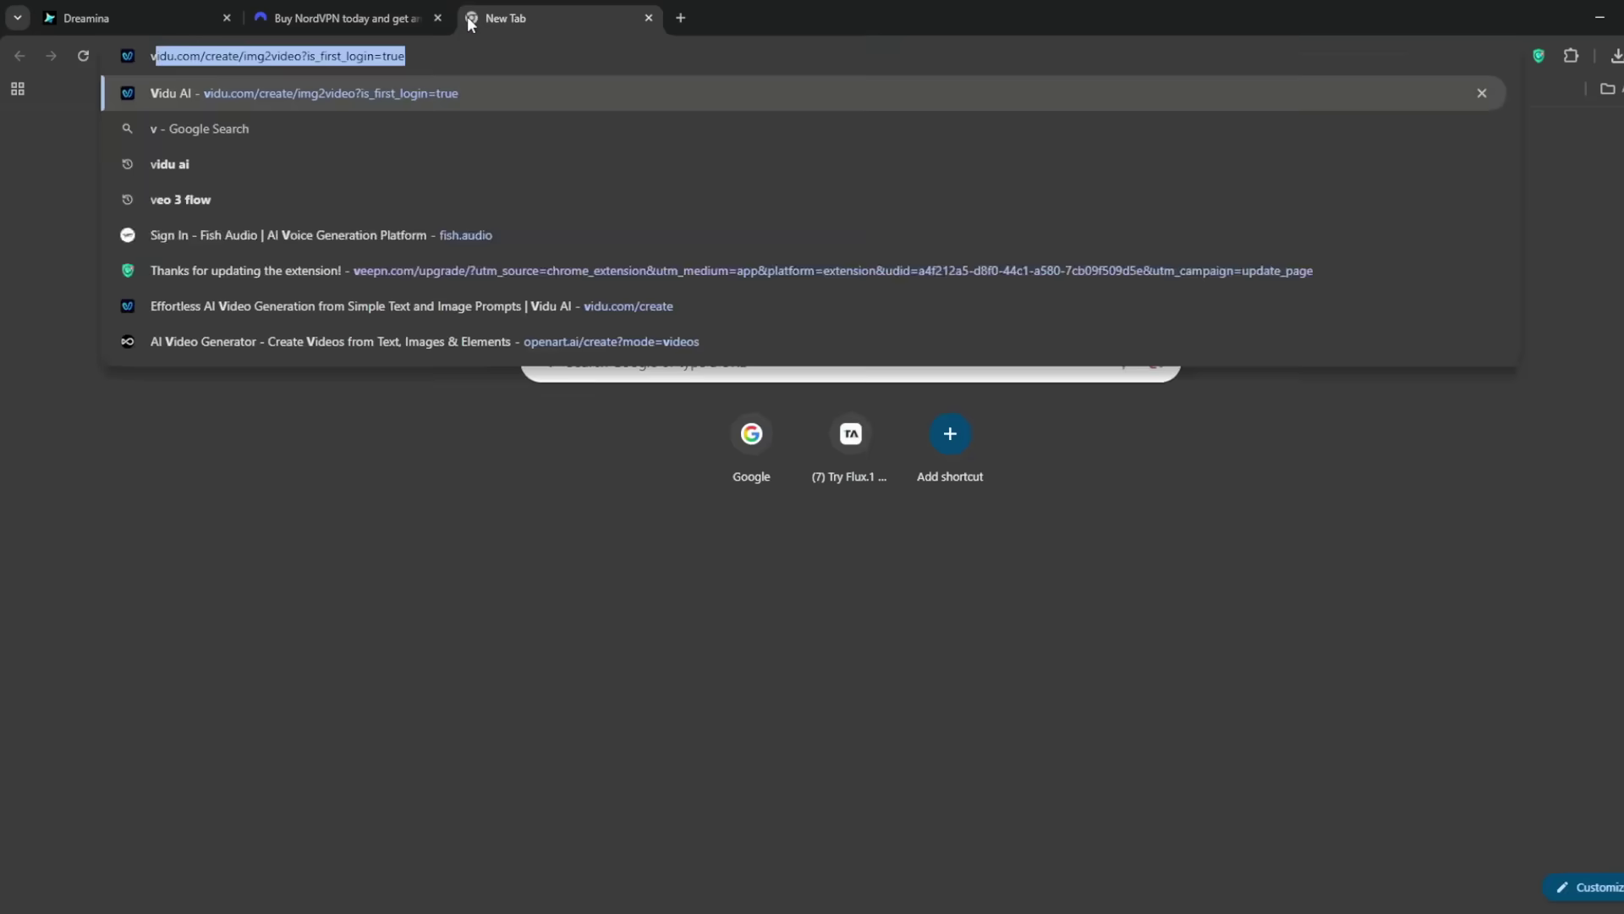
{"action": "type", "text": "eepn chrome extension"}
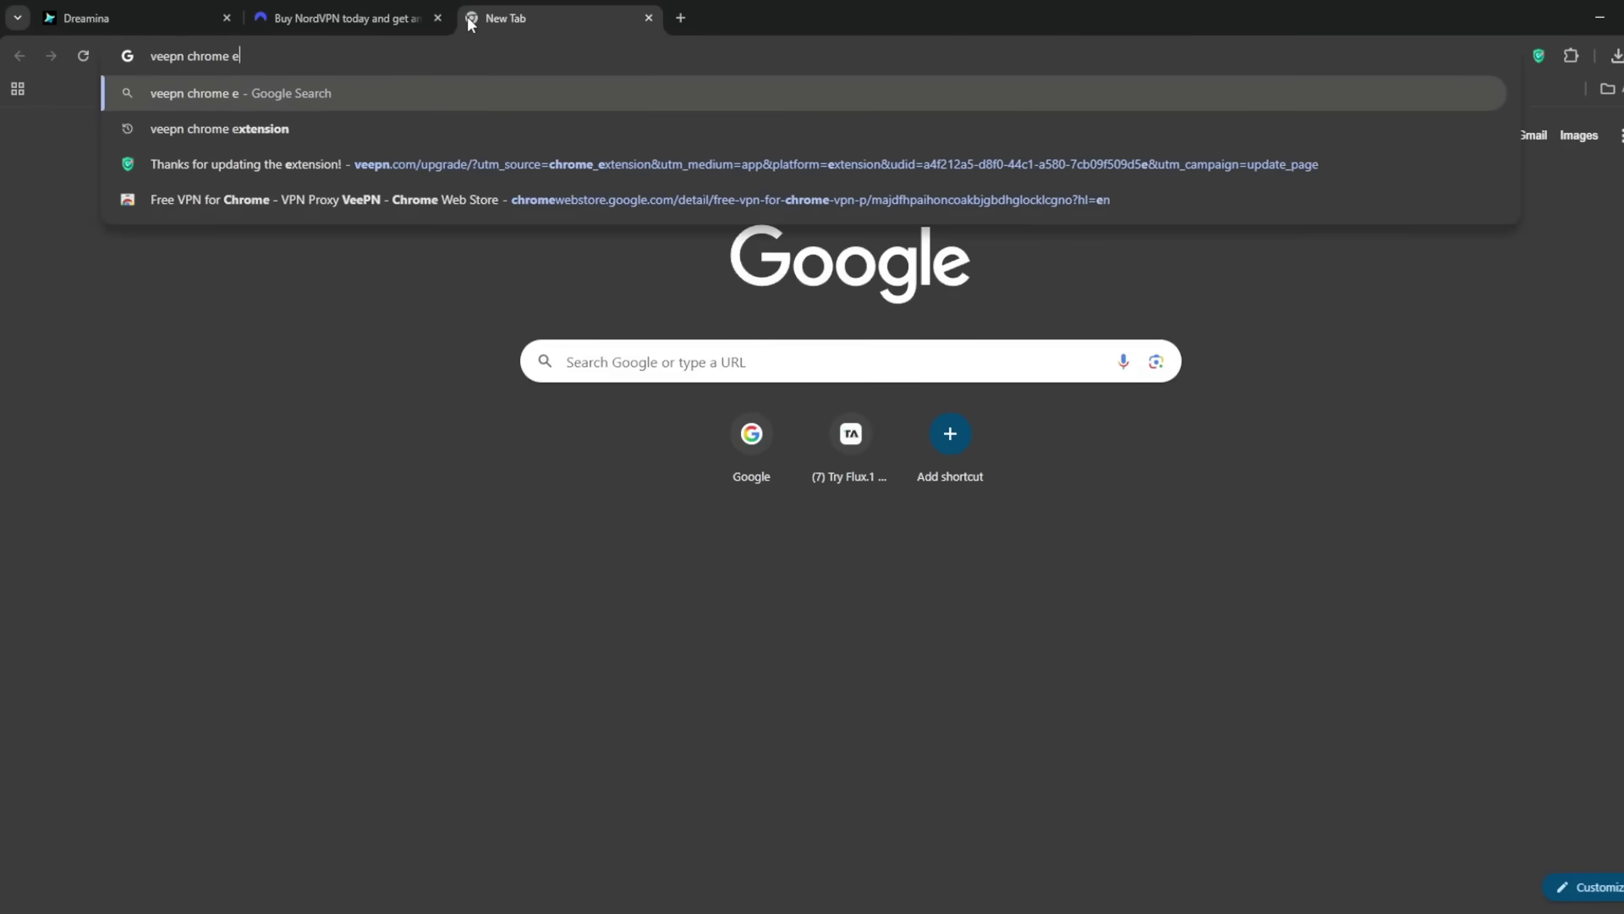
{"action": "key", "text": "Return"}
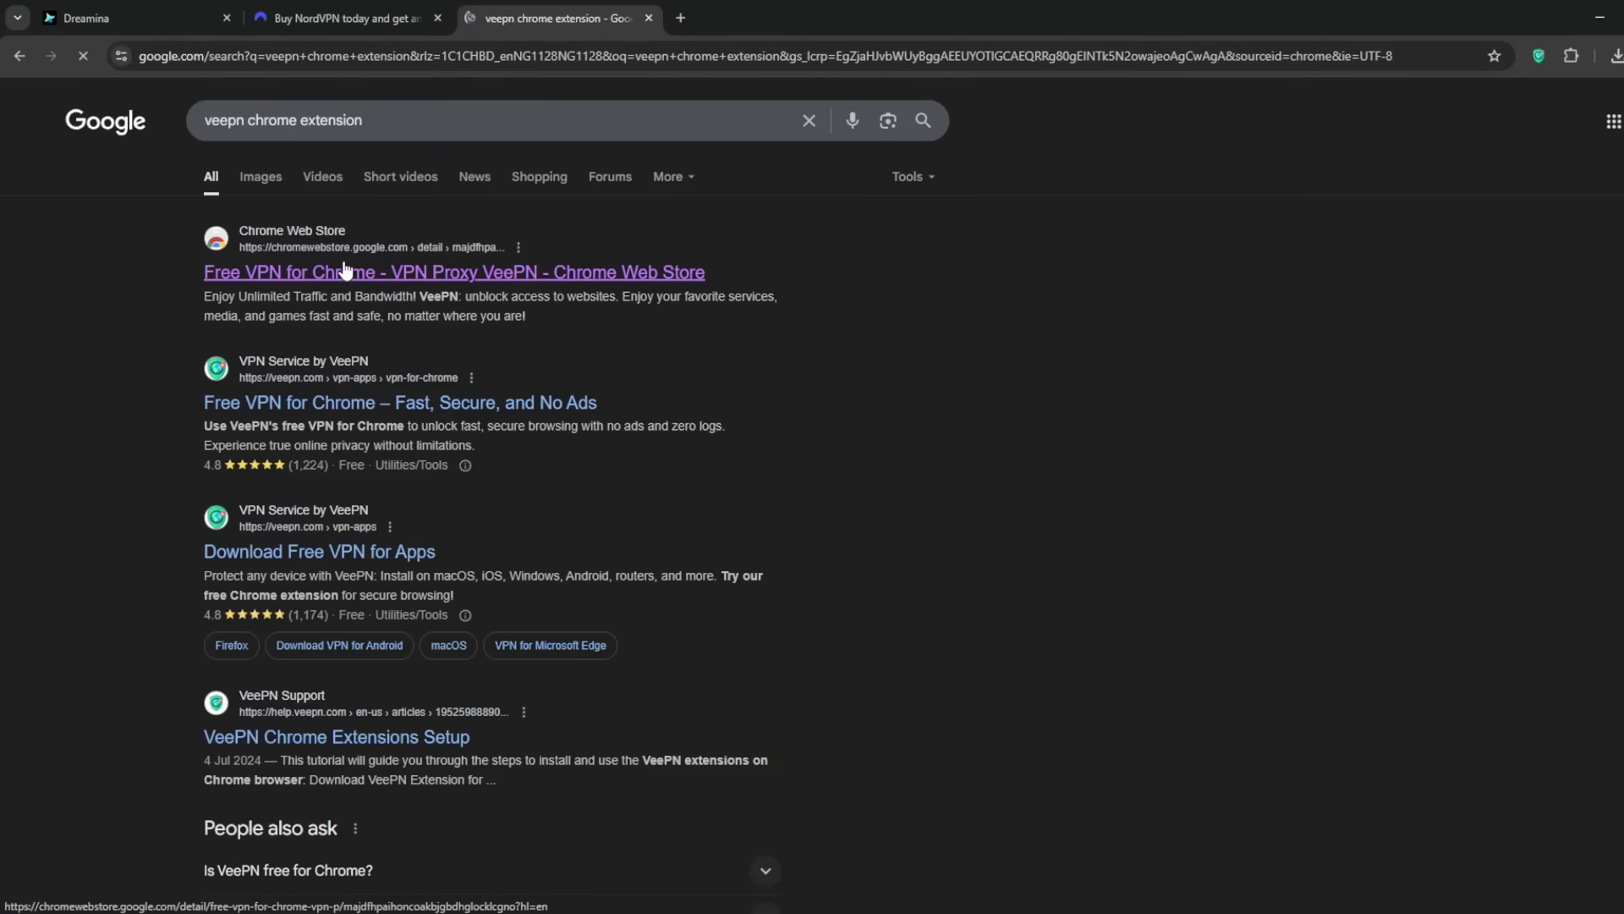
{"action": "left_click", "coordinate": [336, 272]}
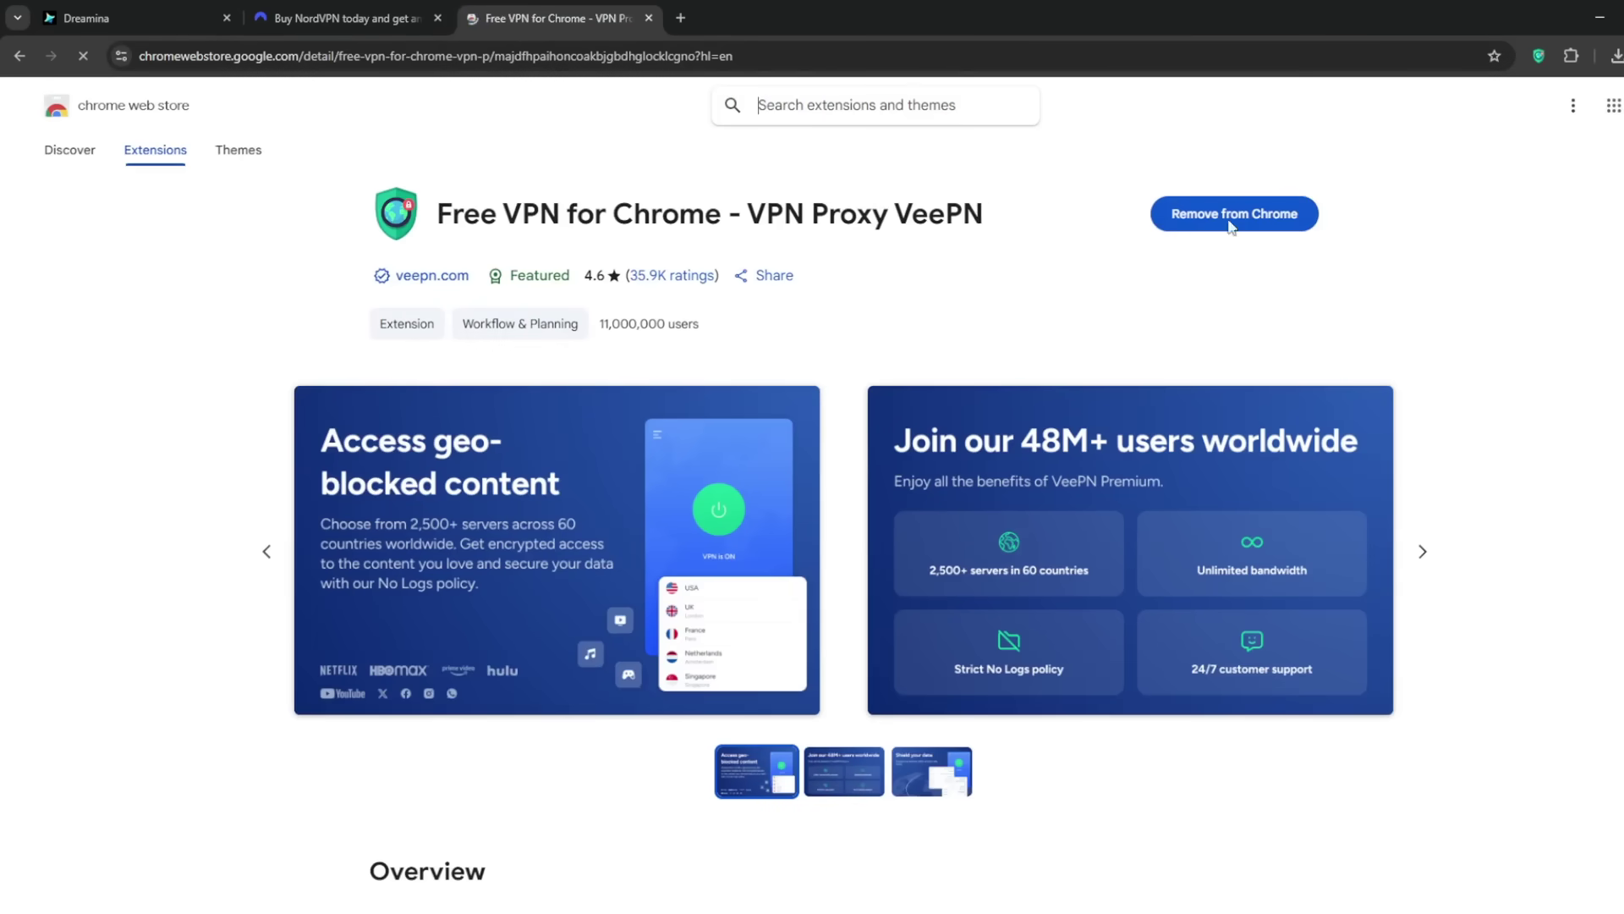
{"action": "left_click", "coordinate": [1571, 55]}
Open the VeePN popup from the Extensions menu, reopening it after it closed.
{"action": "left_click", "coordinate": [1395, 267]}
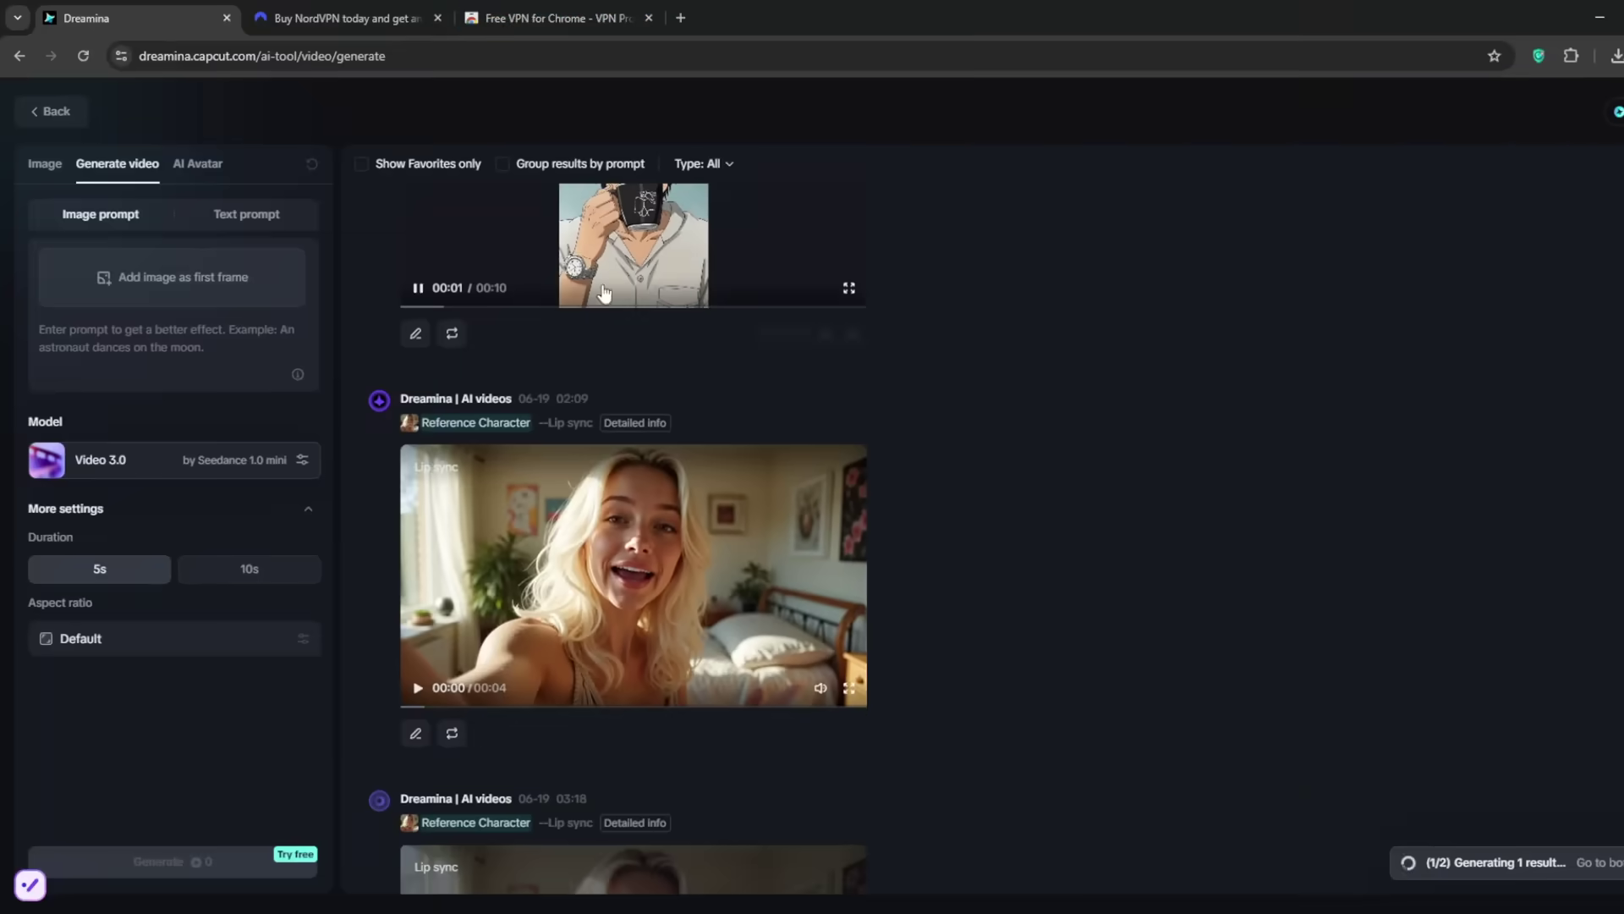
{"action": "left_click", "coordinate": [525, 16]}
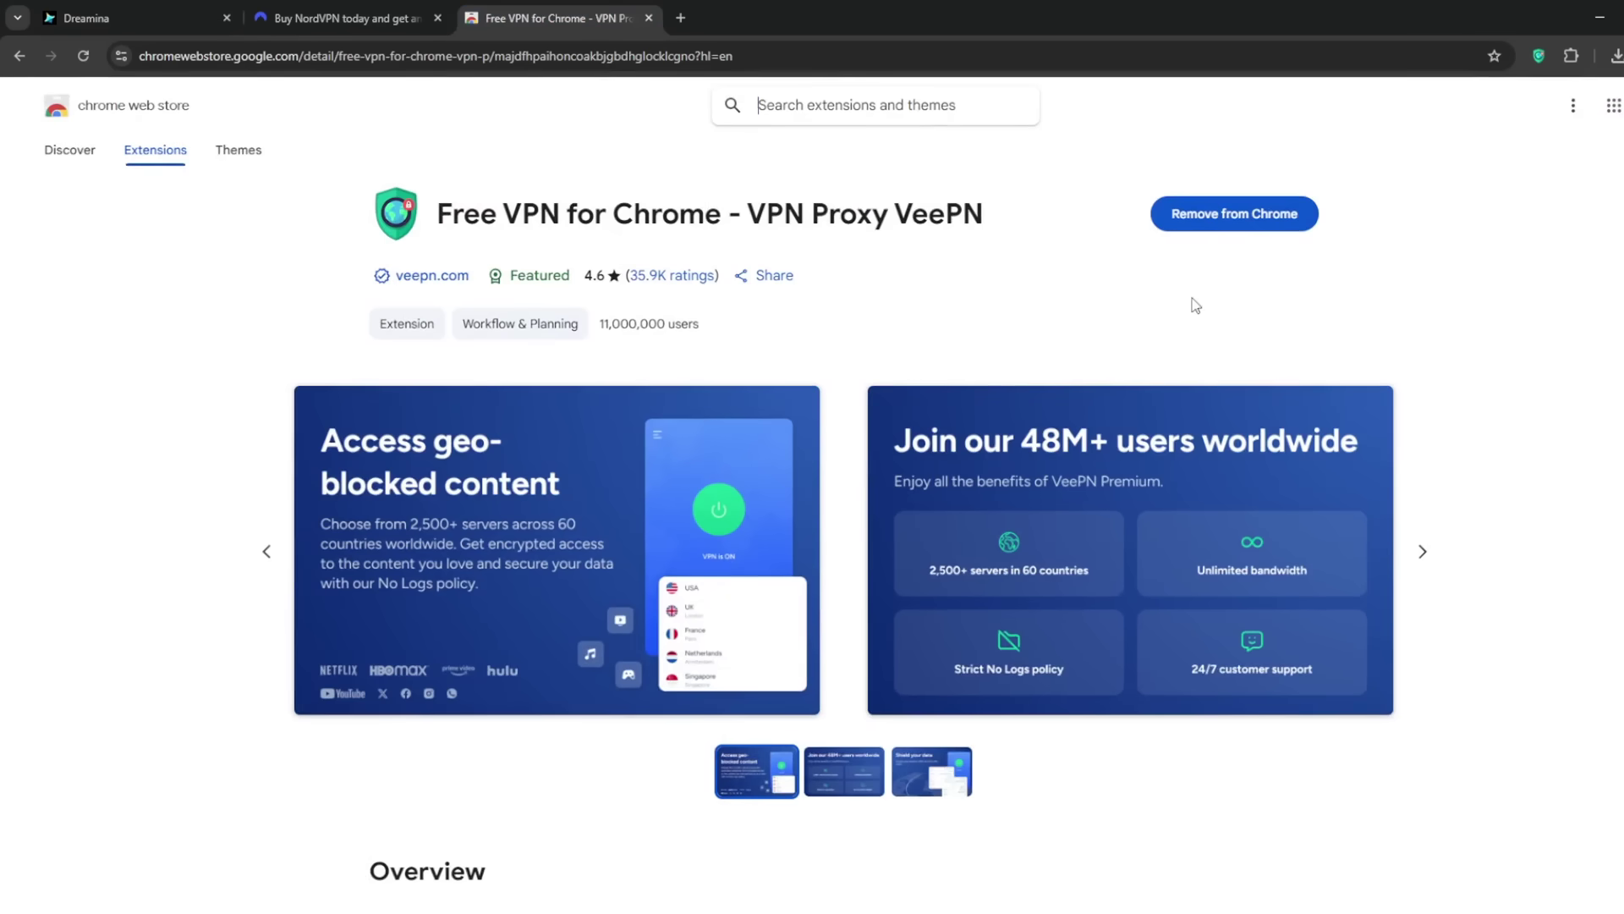
{"action": "left_click", "coordinate": [1570, 56]}
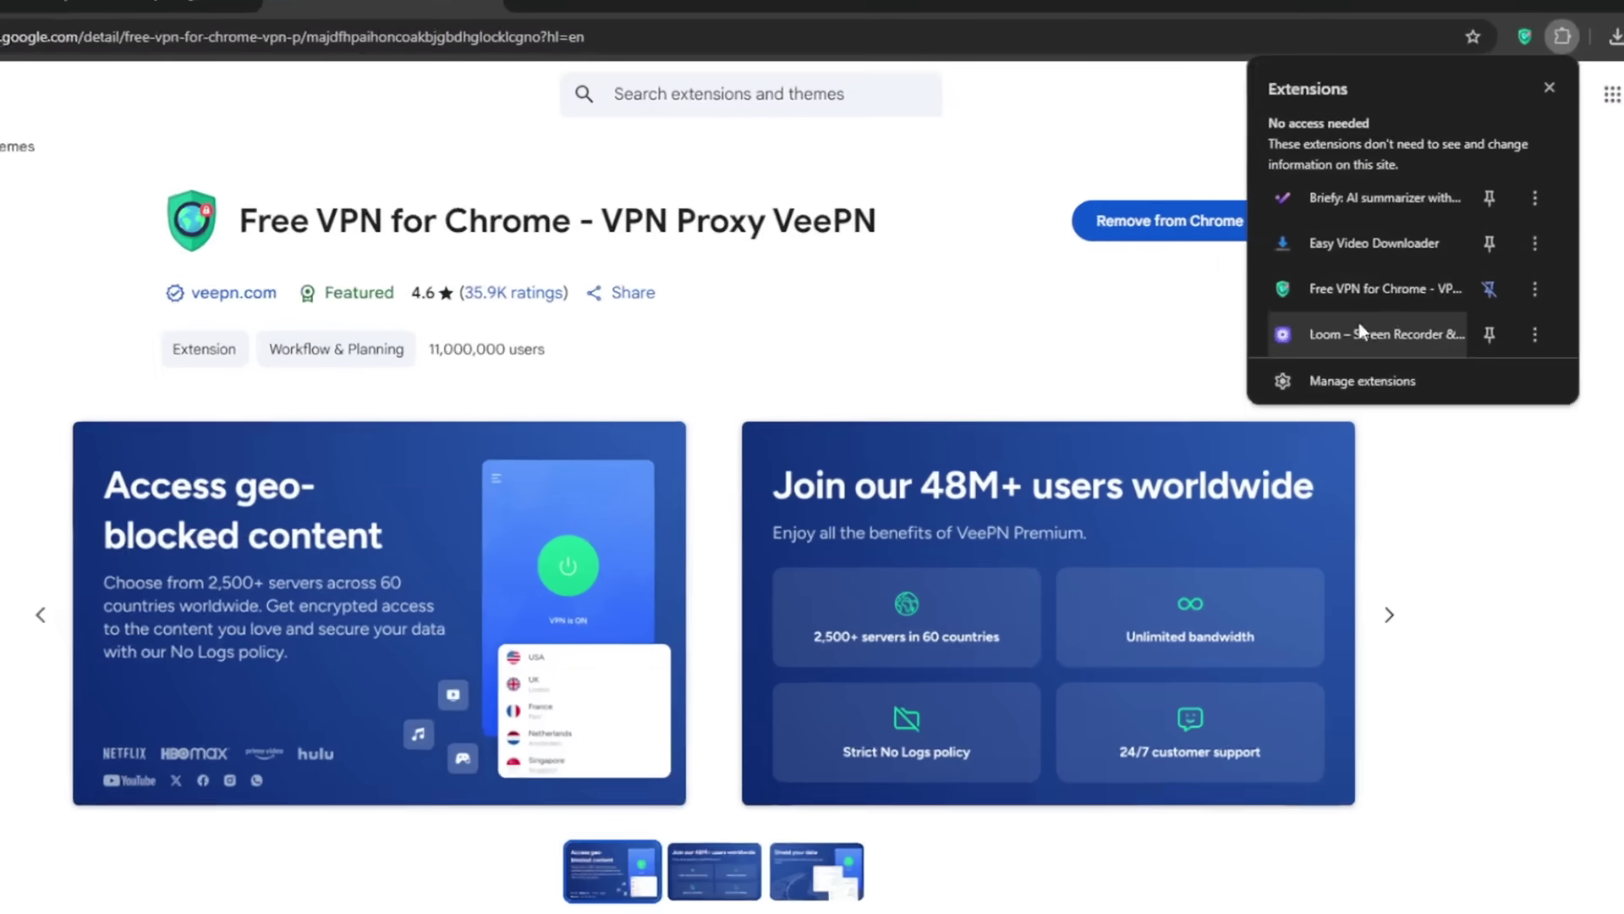
{"action": "left_click", "coordinate": [1395, 264]}
Search VeePN locations for Kenya, then 'nige', finding only a locked Nigeria, Lagos.
{"action": "left_click", "coordinate": [1295, 550]}
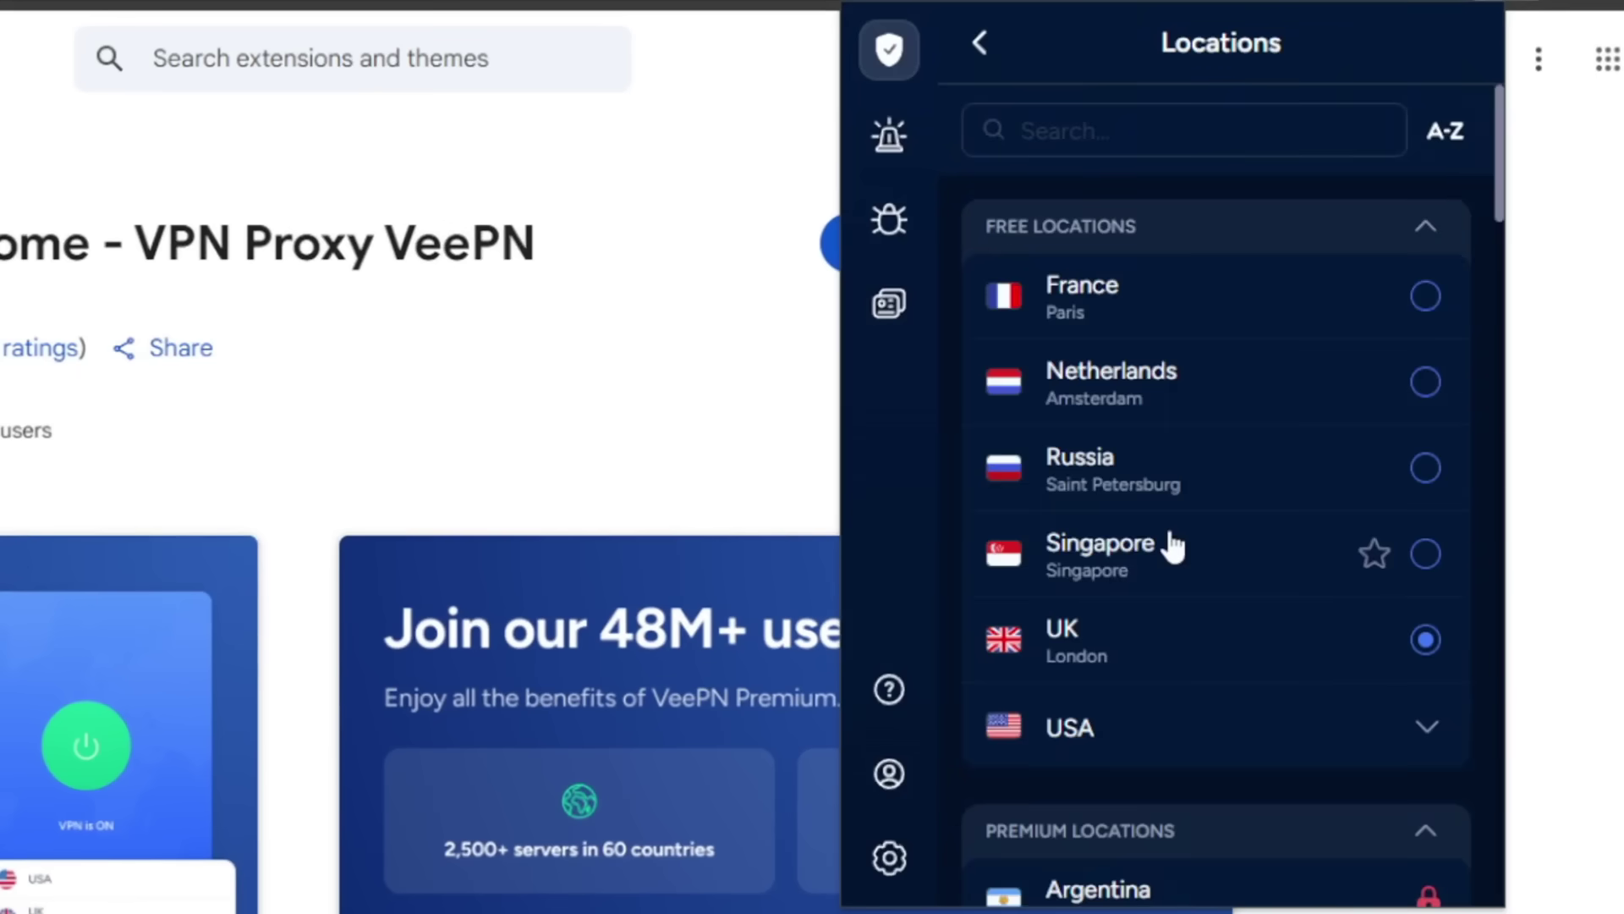
{"action": "scroll", "coordinate": [1173, 508], "scroll_direction": "up", "scroll_amount": 1}
{"action": "left_click", "coordinate": [1092, 135]}
{"action": "type", "text": "kenya"}
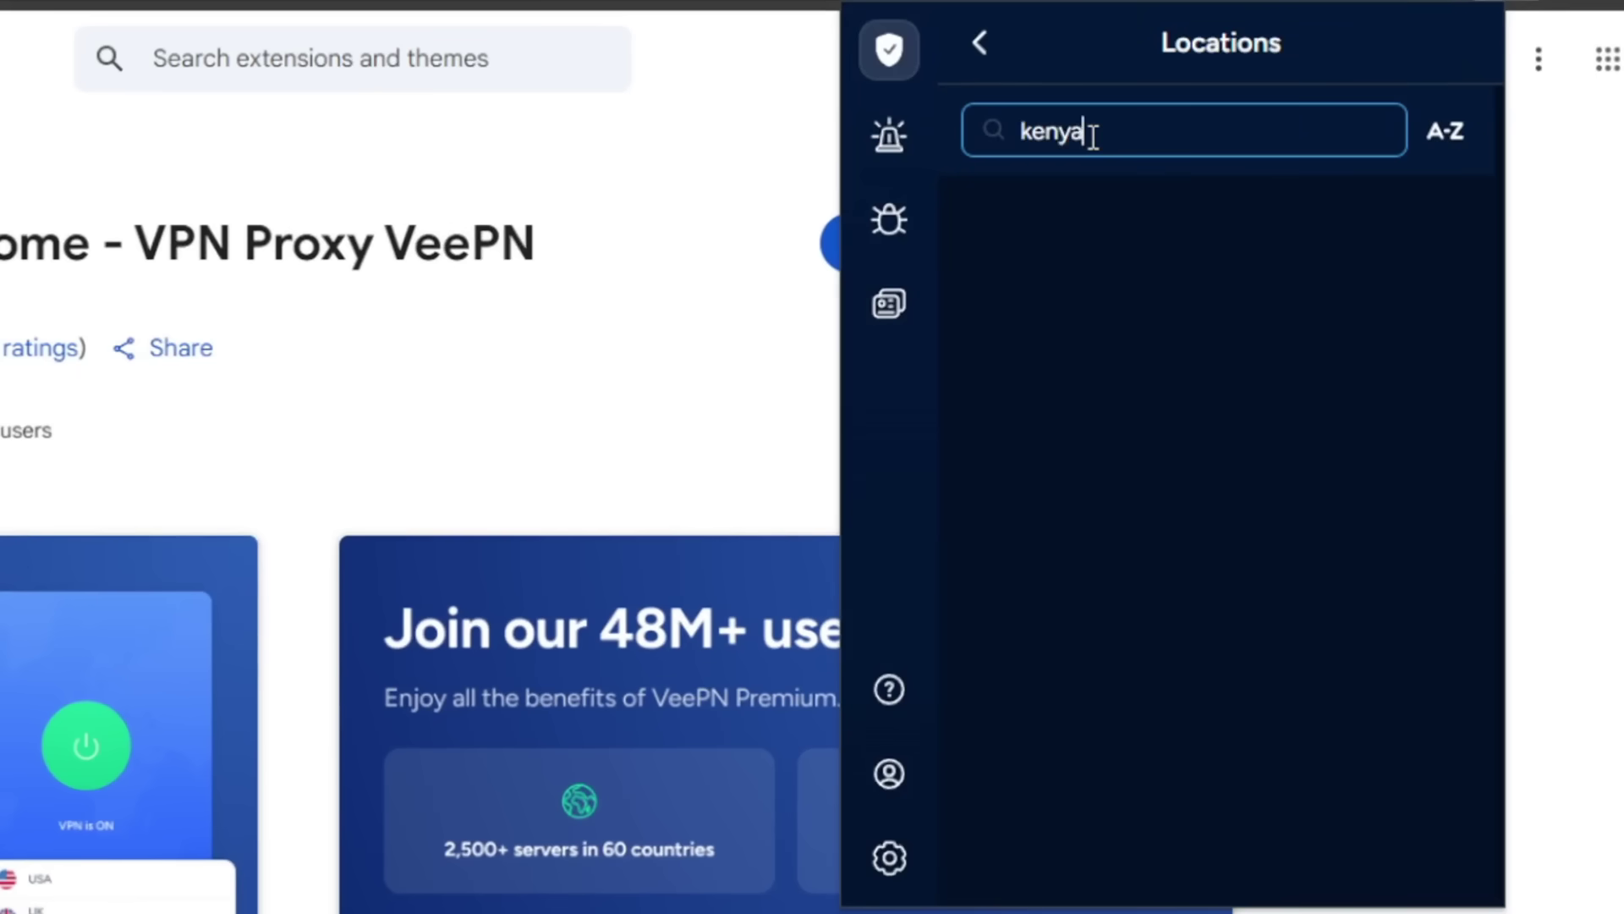
{"action": "key", "text": "BackSpace"}
{"action": "key", "text": "BackSpace"}
{"action": "key", "text": "BackSpace"}
{"action": "key", "text": "BackSpace"}
{"action": "key", "text": "BackSpace"}
{"action": "type", "text": "nige"}
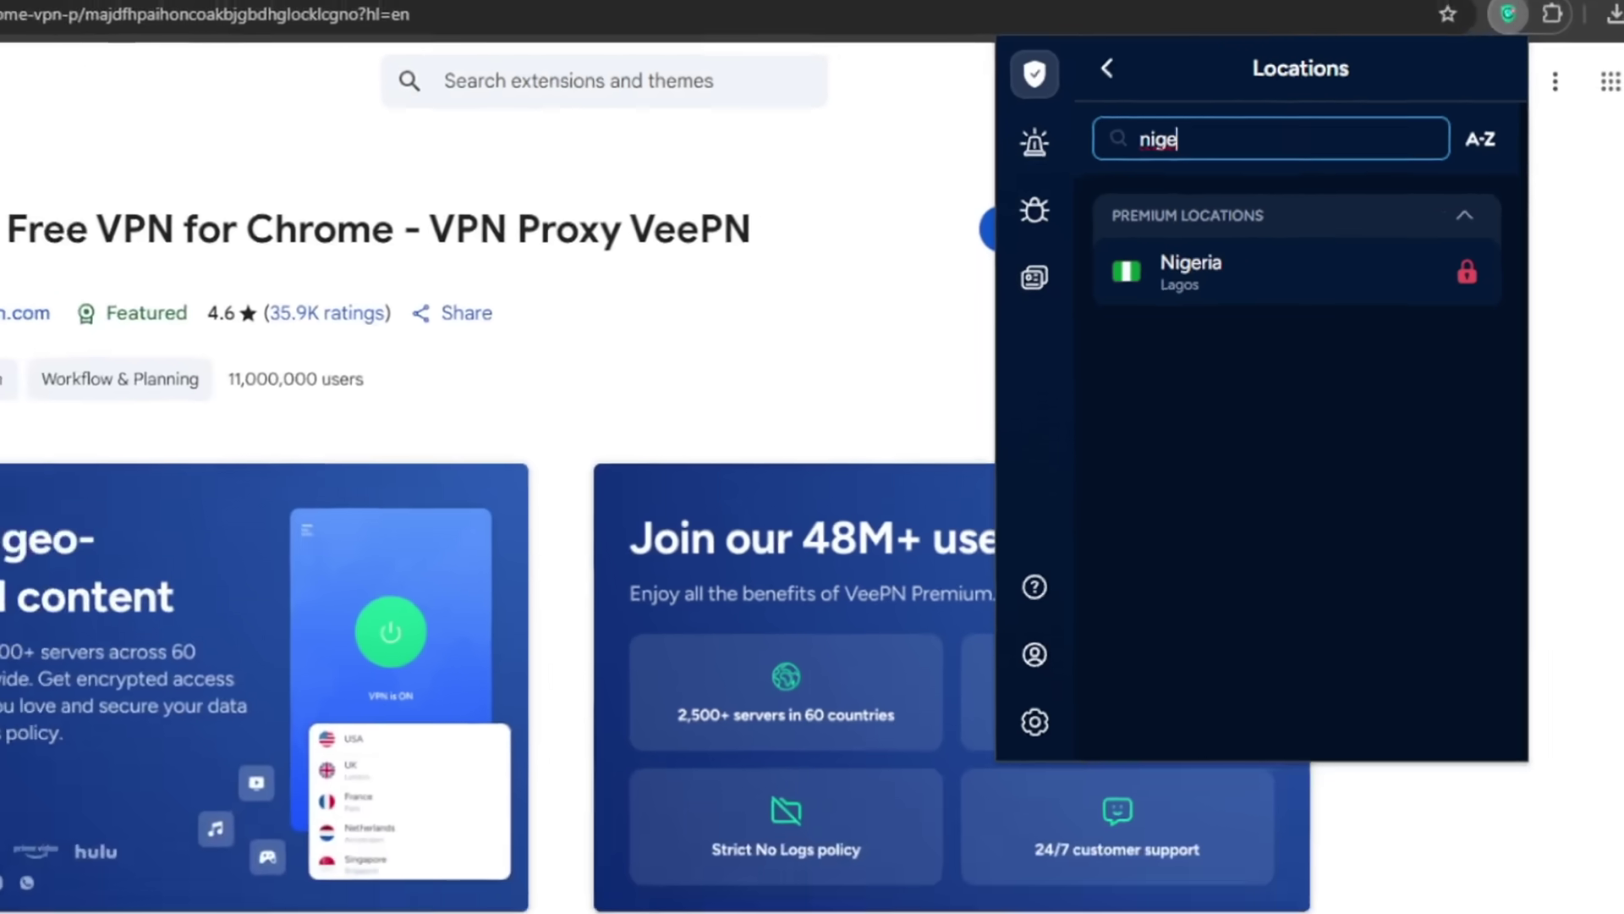
Search Google for 'stark vpn' in a fourth tab, then return Dreamina to its home page.
{"action": "left_click", "coordinate": [687, 21]}
{"action": "type", "text": "start vpn"}
{"action": "key", "text": "Return"}
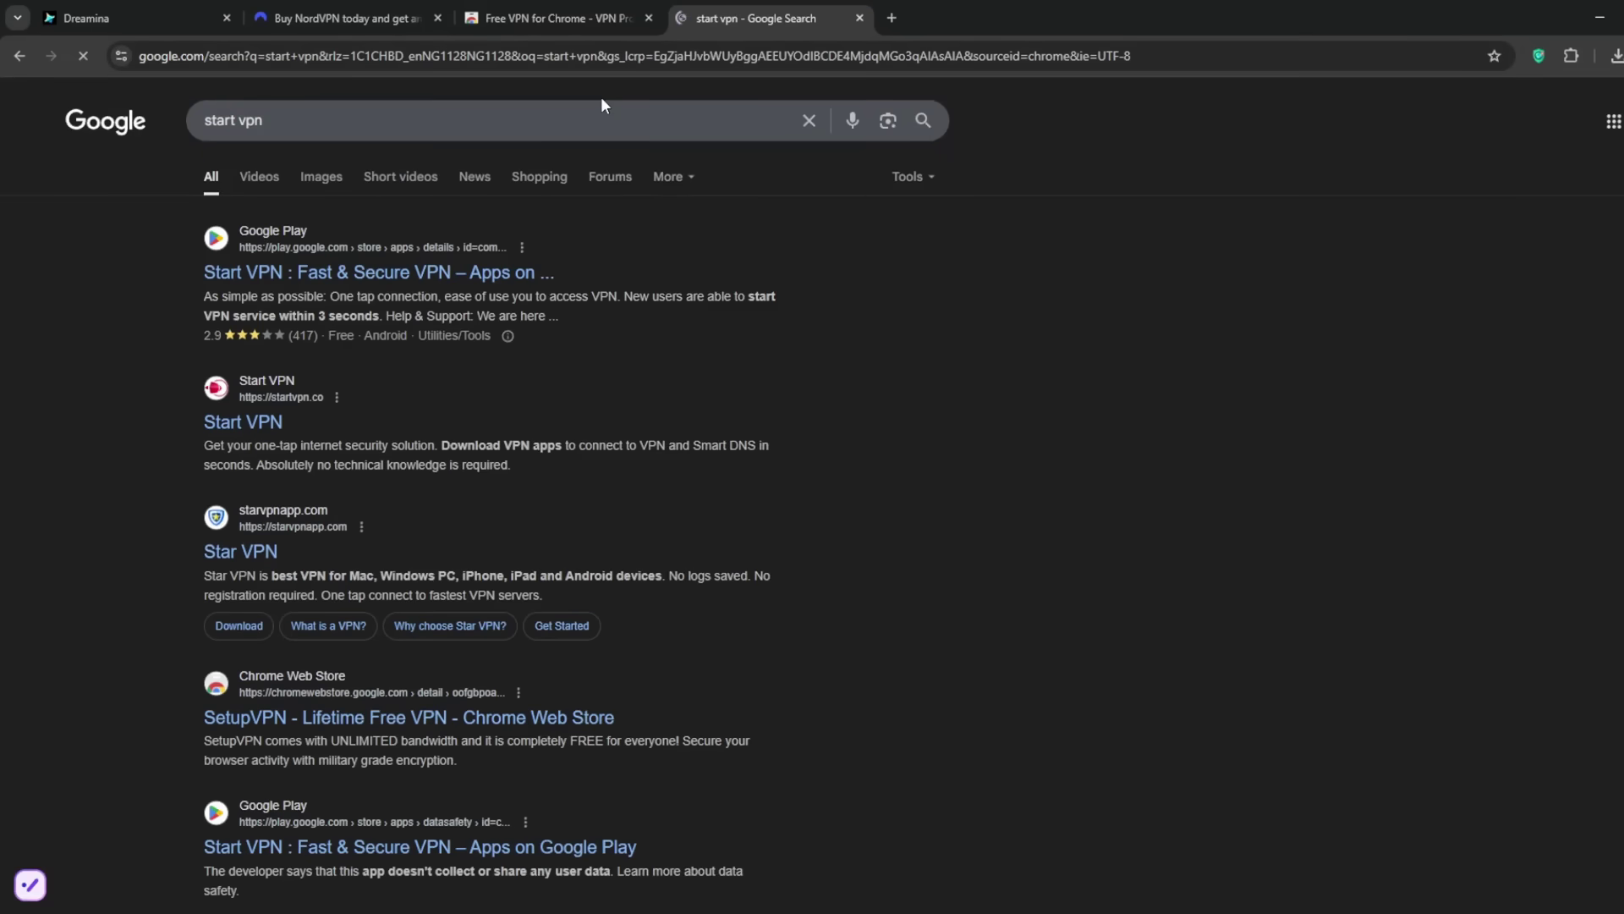
{"action": "left_click", "coordinate": [235, 116]}
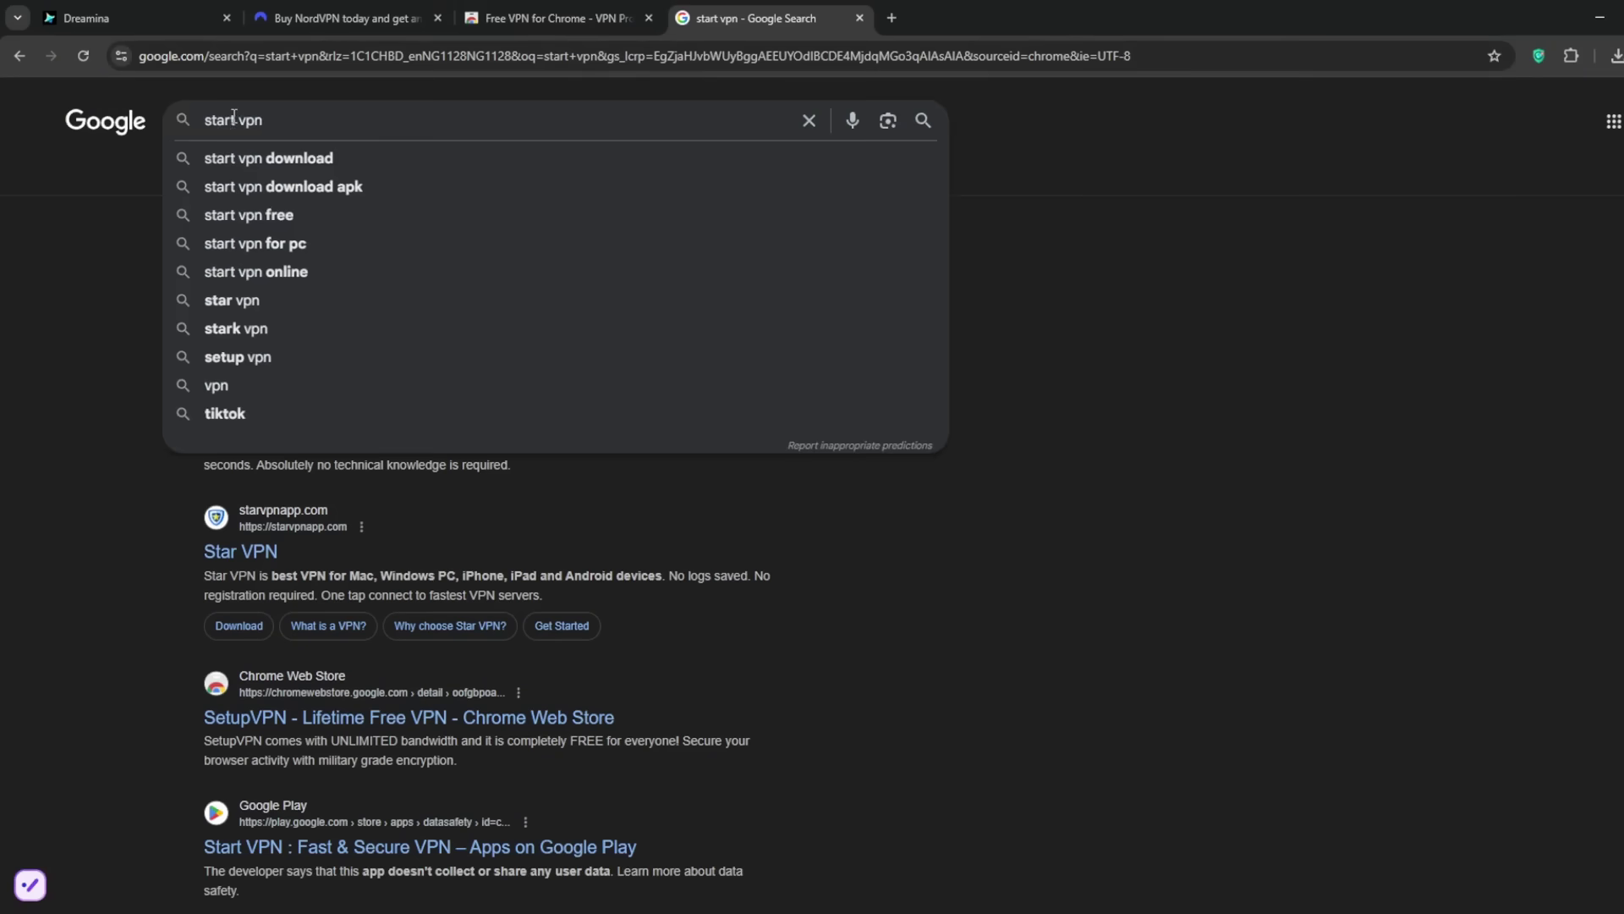
{"action": "type", "text": "k"}
{"action": "key", "text": "Return"}
{"action": "left_click", "coordinate": [146, 12]}
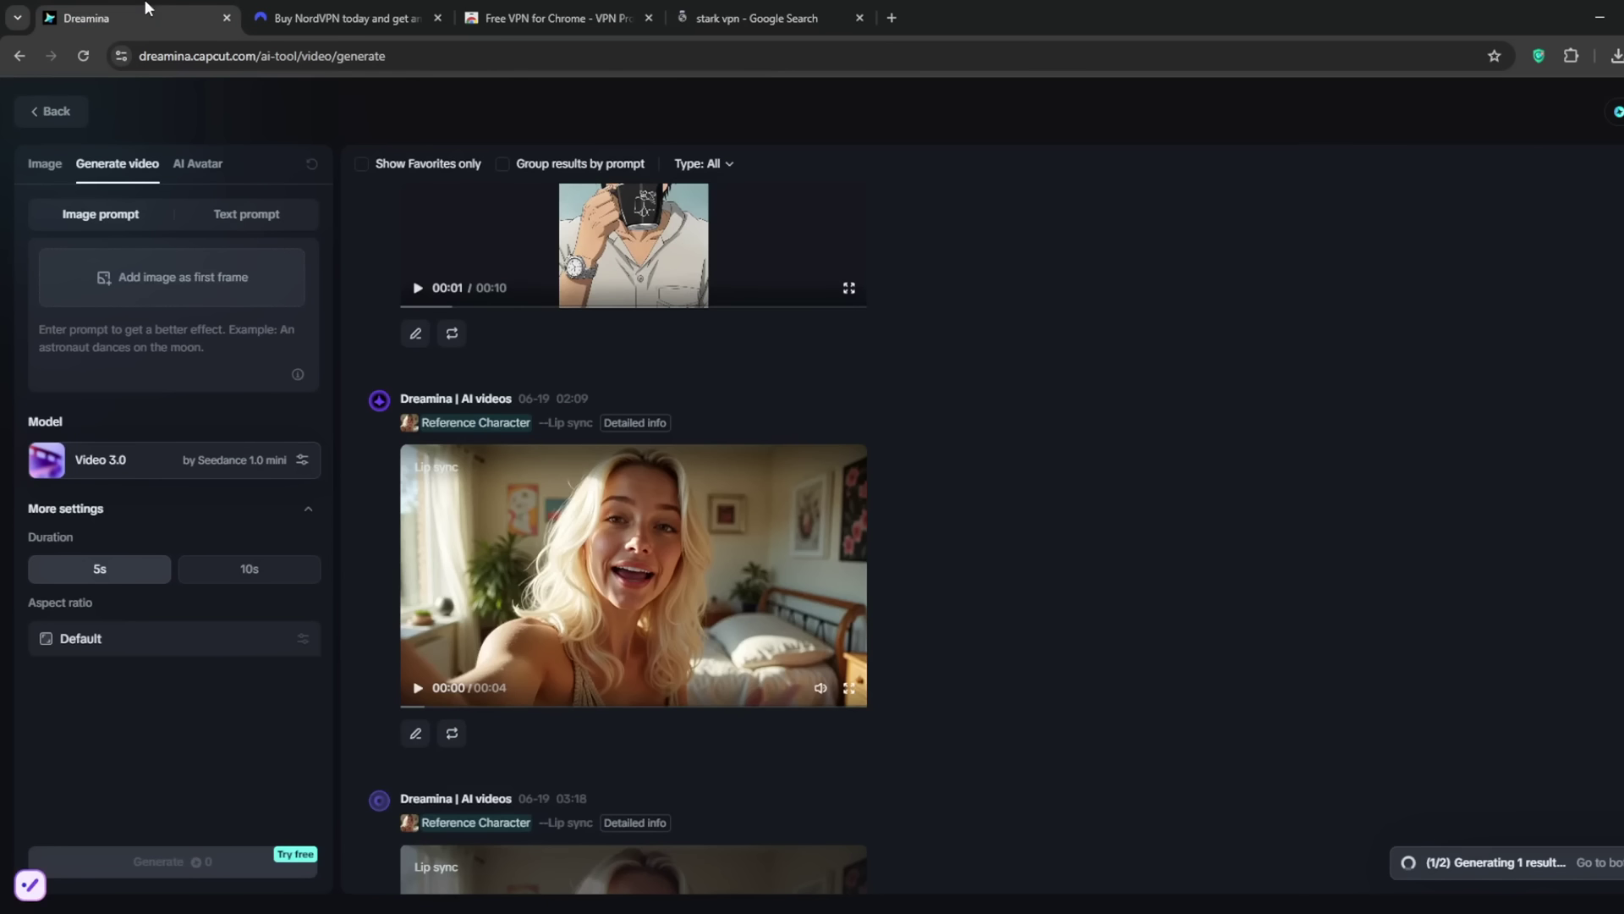
{"action": "left_click", "coordinate": [51, 111]}
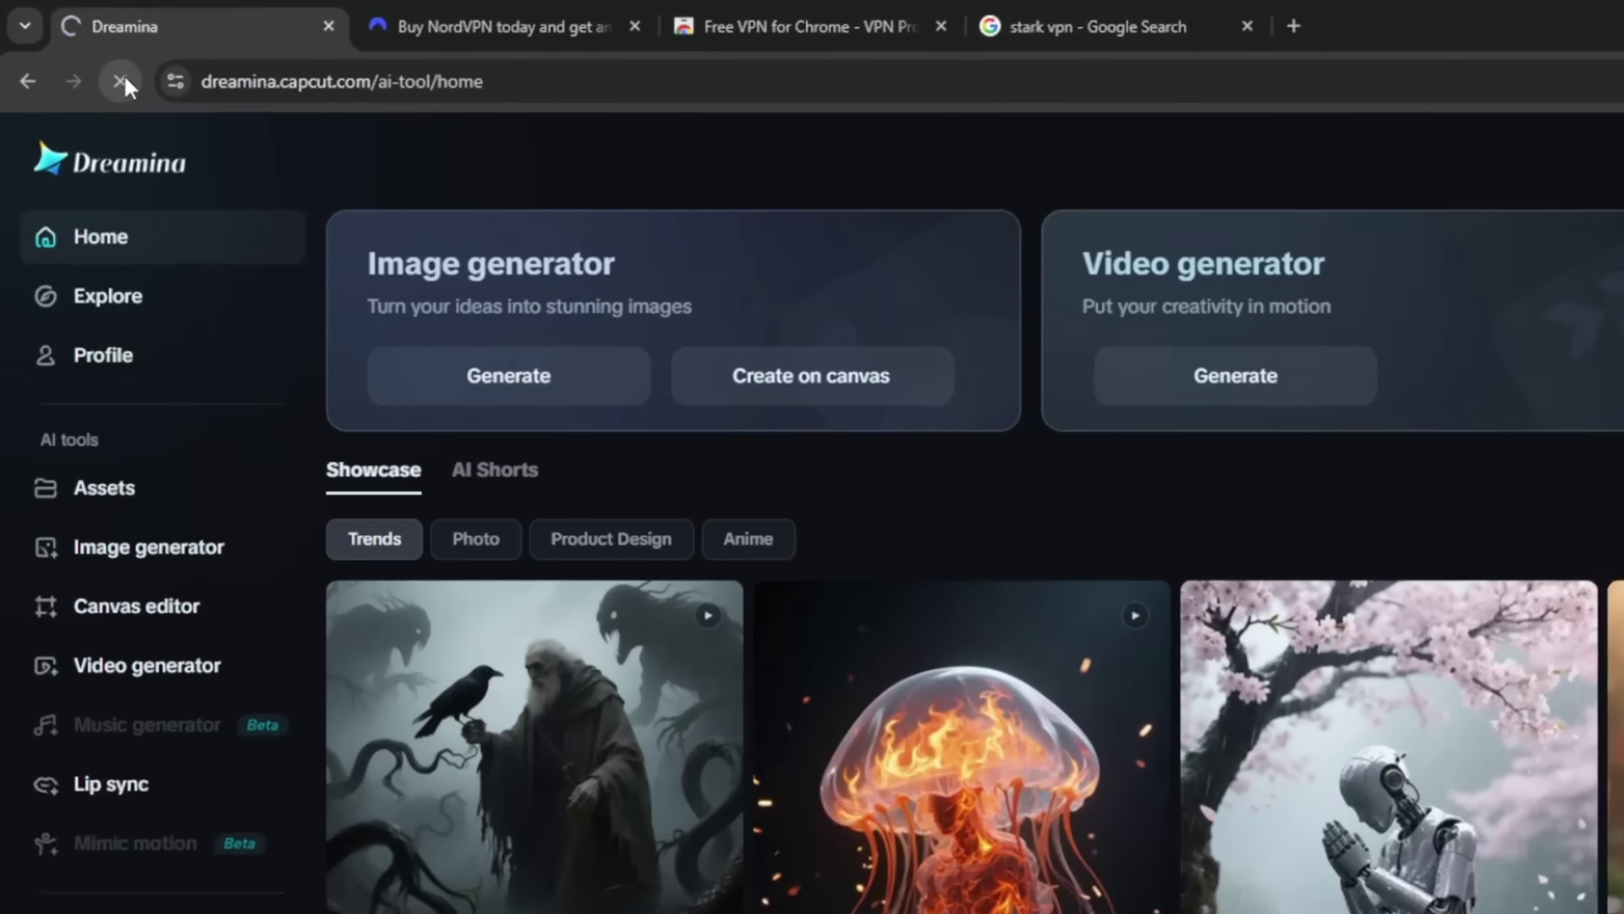
Reload the Dreamina home page to see whether video generation is available.
{"action": "left_click", "coordinate": [83, 56]}
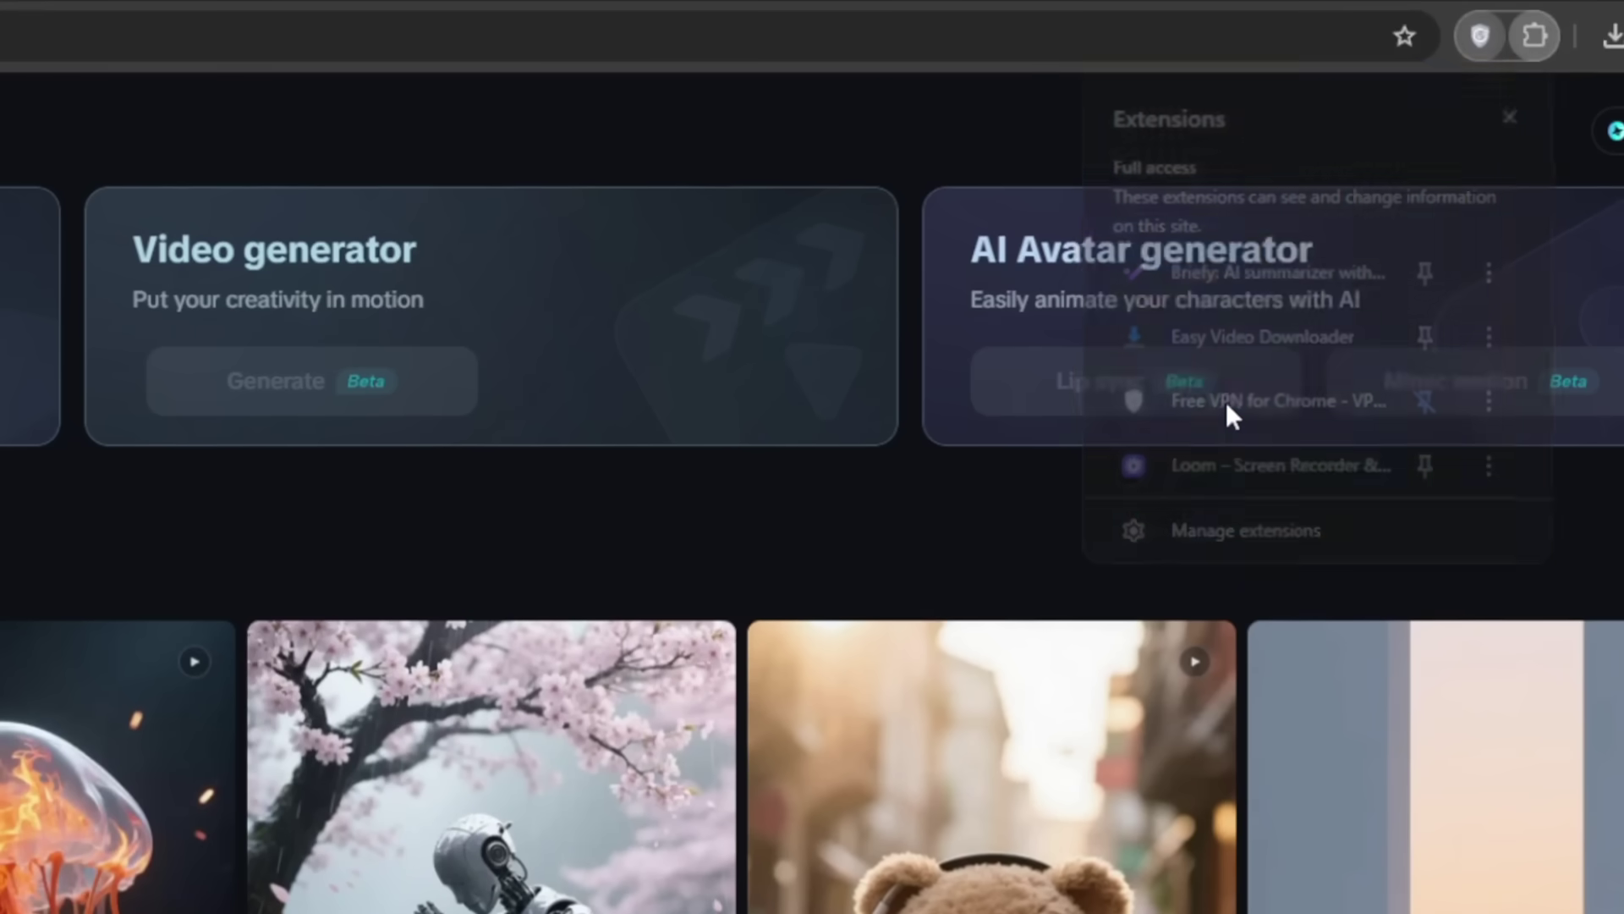
Reconnect VeePN through UK London for a new IP, then reload the Dreamina page.
{"action": "left_click", "coordinate": [1231, 402]}
{"action": "left_click", "coordinate": [1218, 296]}
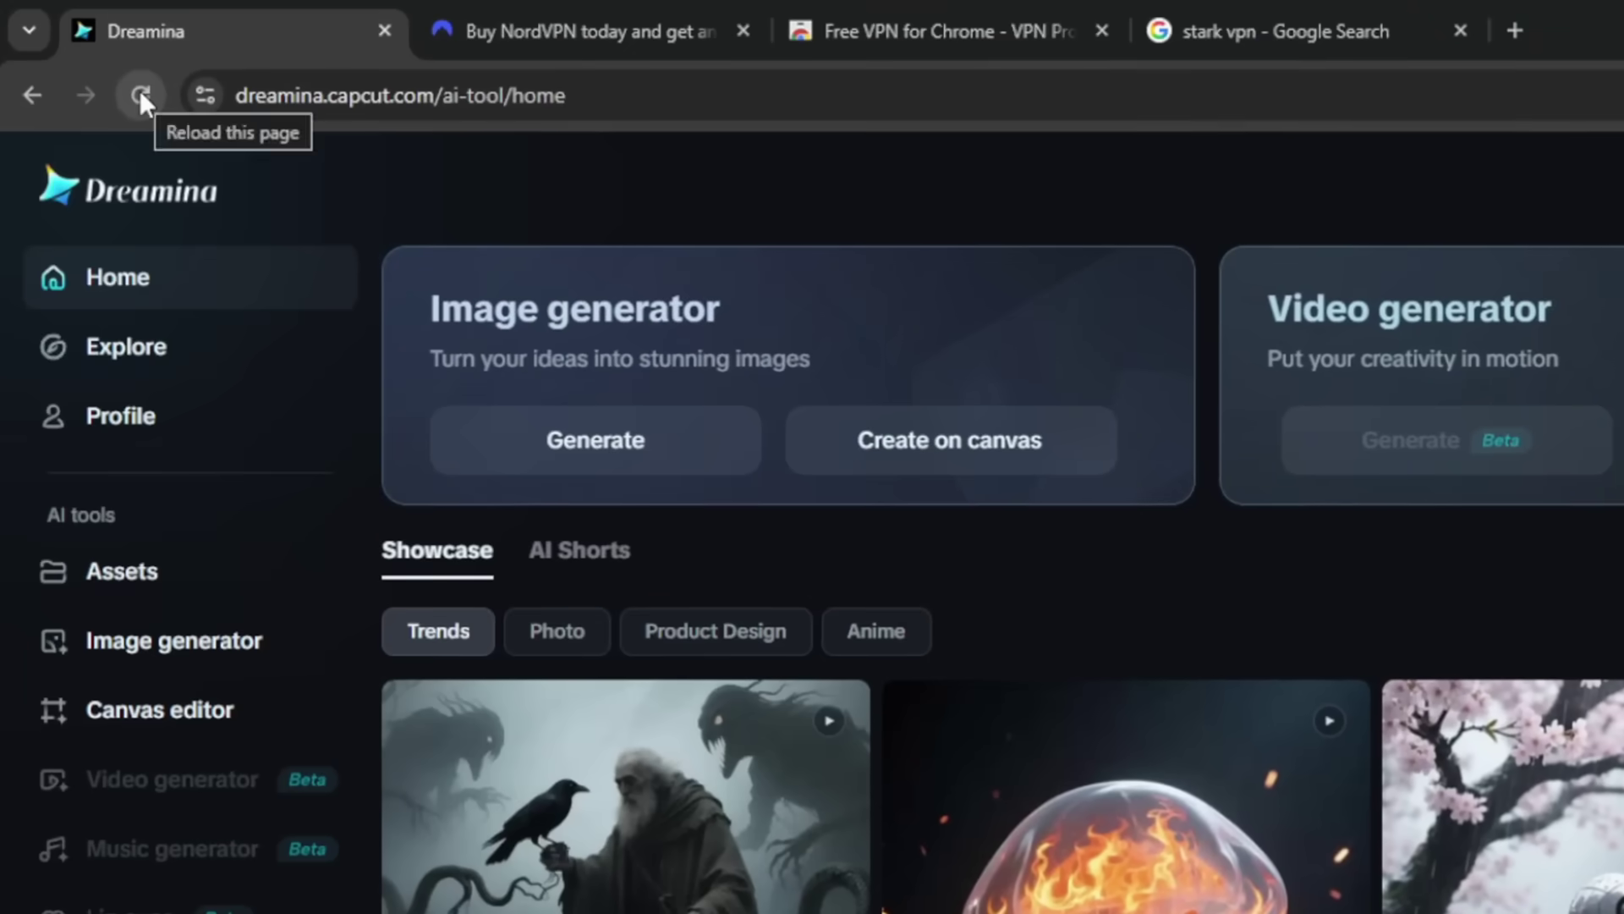
{"action": "left_click", "coordinate": [139, 91]}
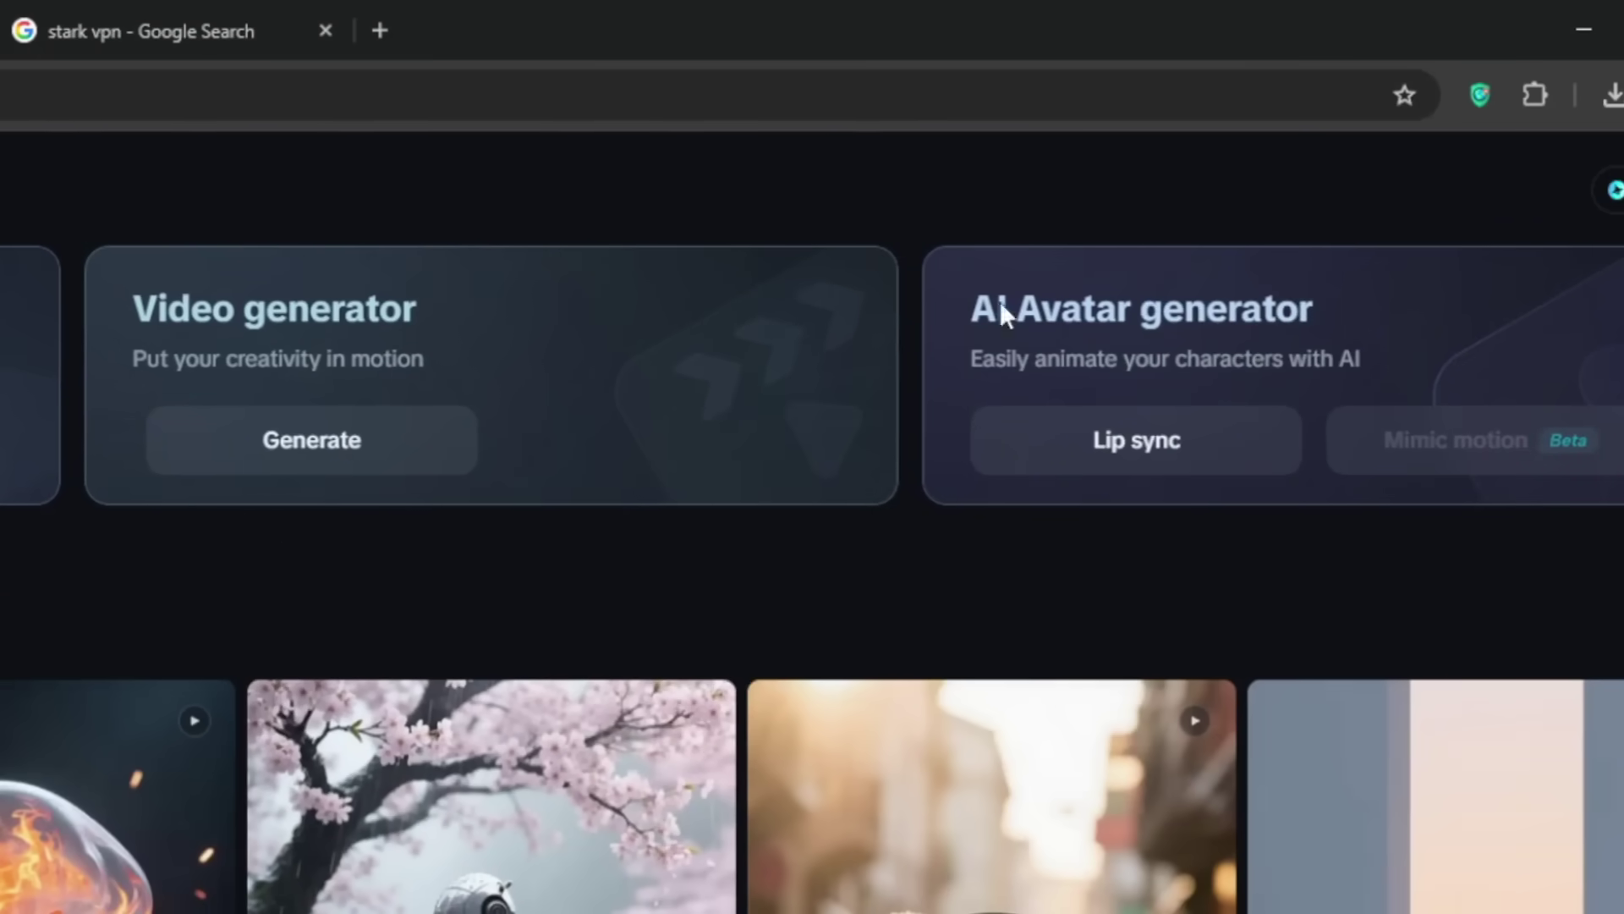
Return to the Video generator feed to check the Reference Character lip-sync video at 99%.
{"action": "left_click", "coordinate": [312, 440]}
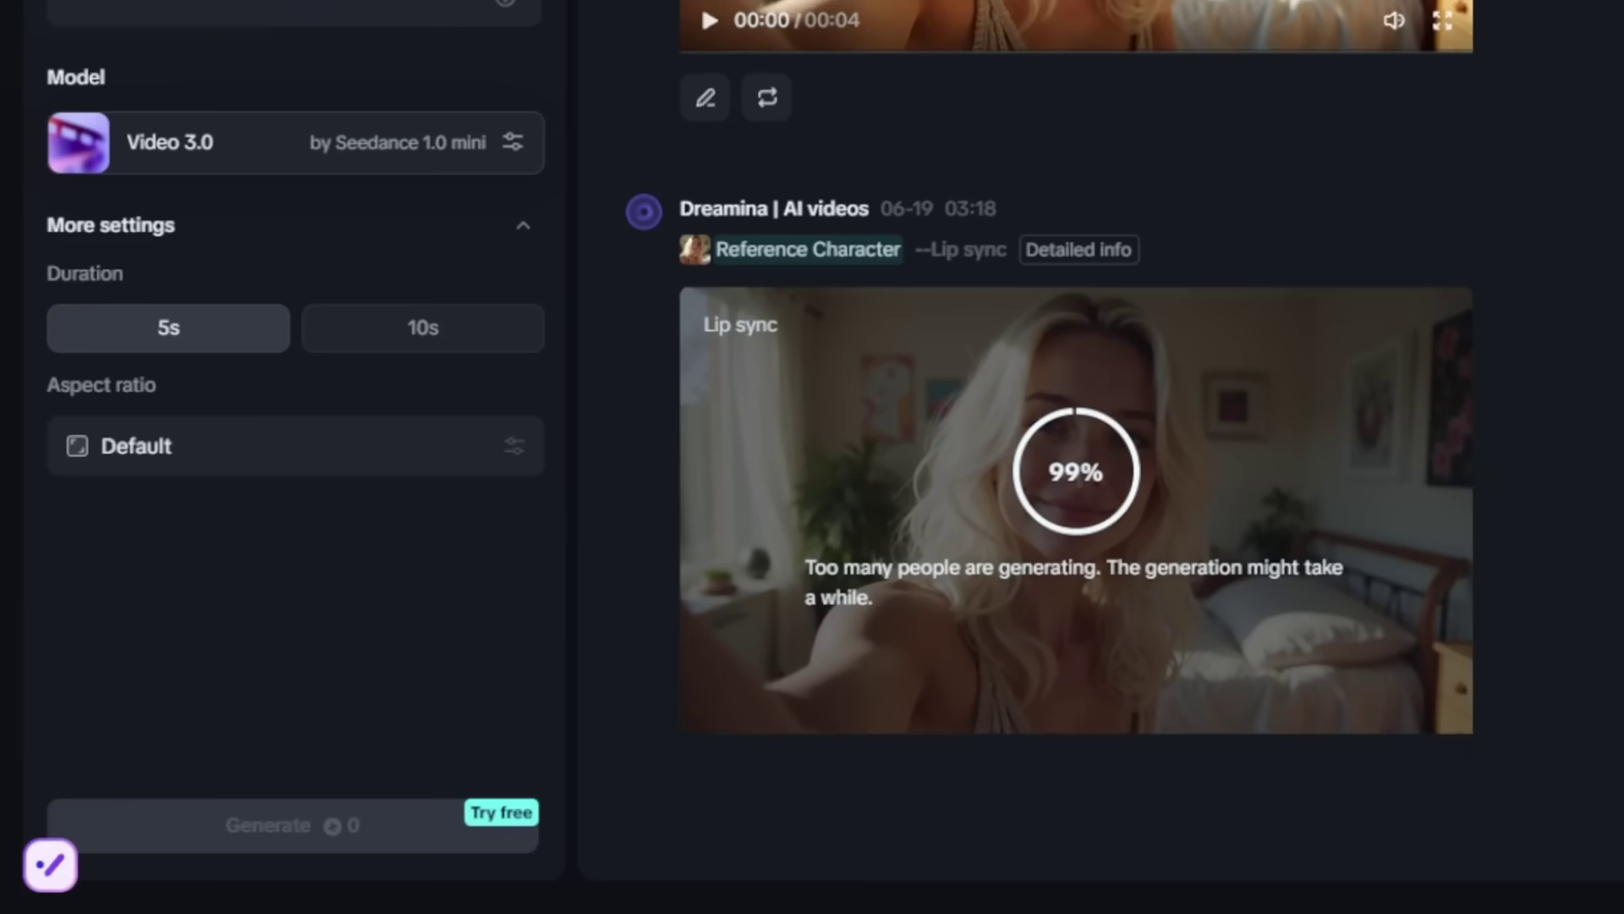